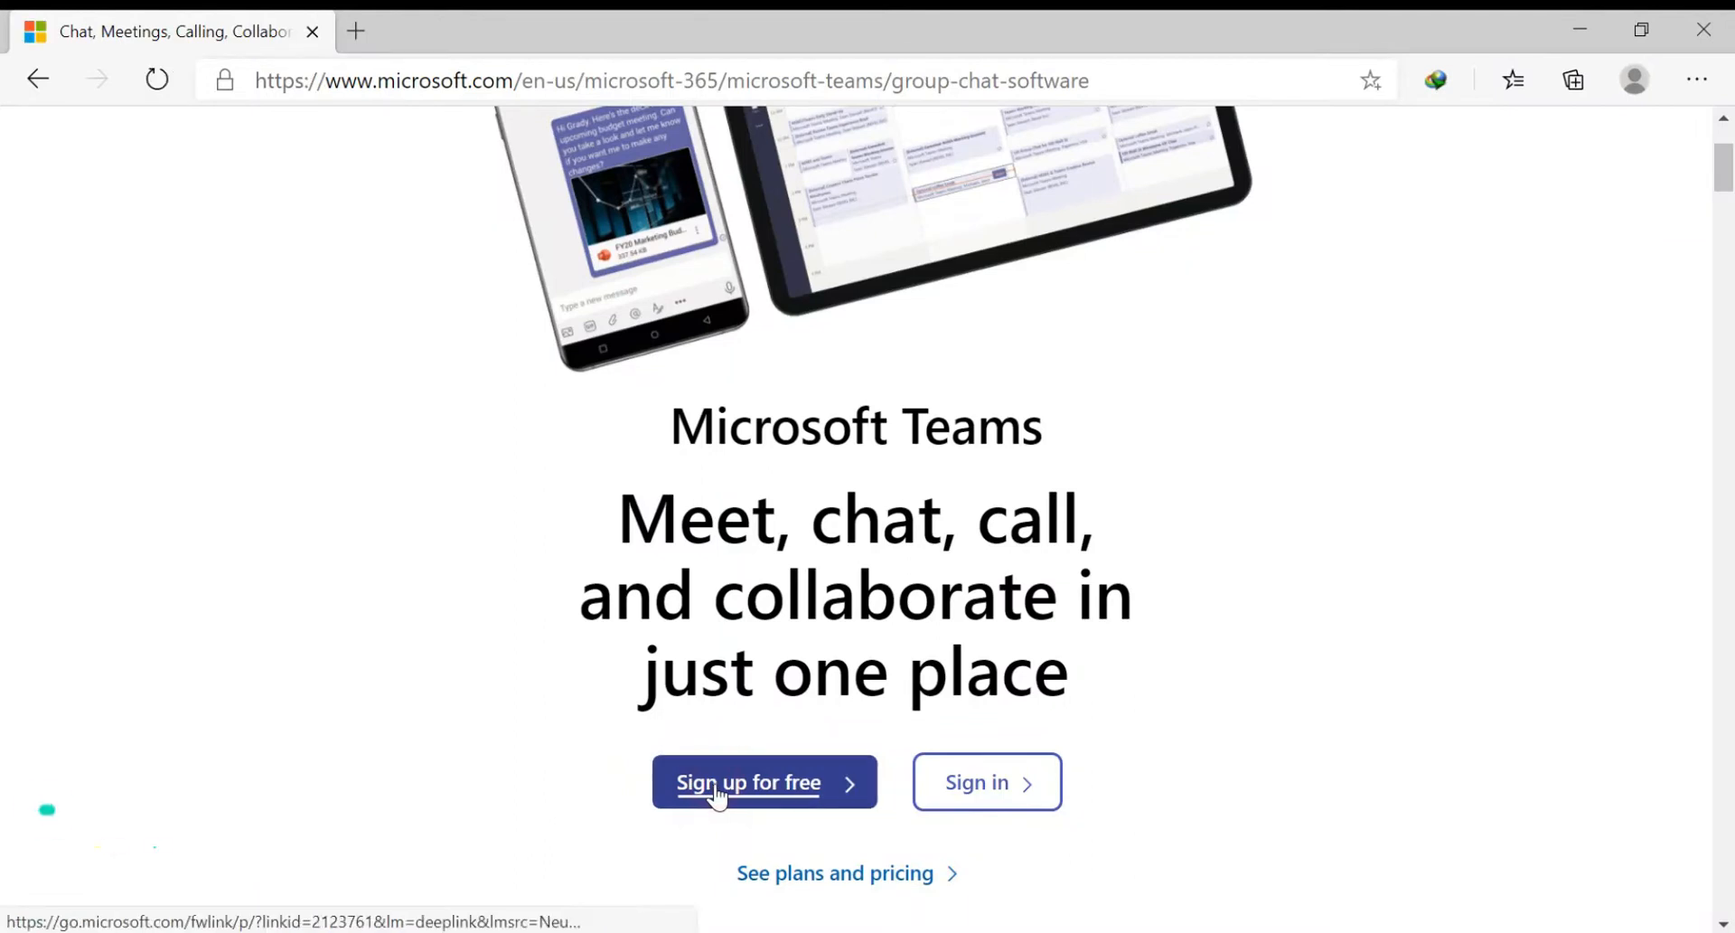
Step: Sign up for free Teams with the e-mail address for work and organizations, then sign in with the password
{"action": "left_click", "coordinate": [716, 795]}
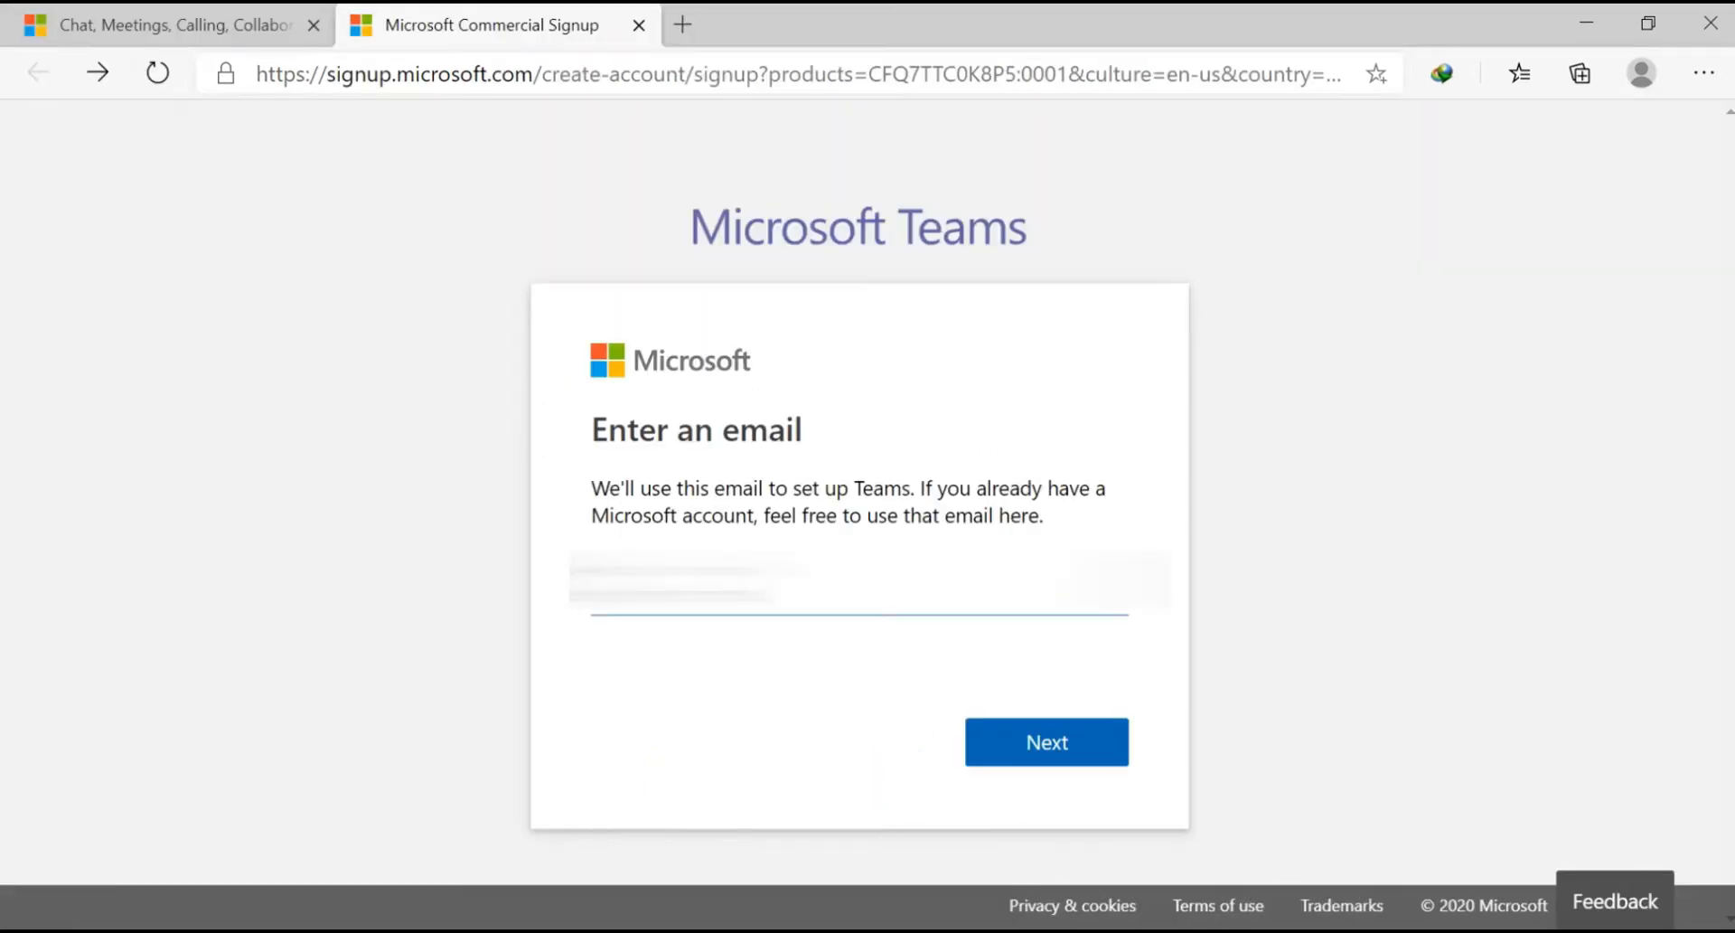
{"action": "key", "text": "ctrl+v"}
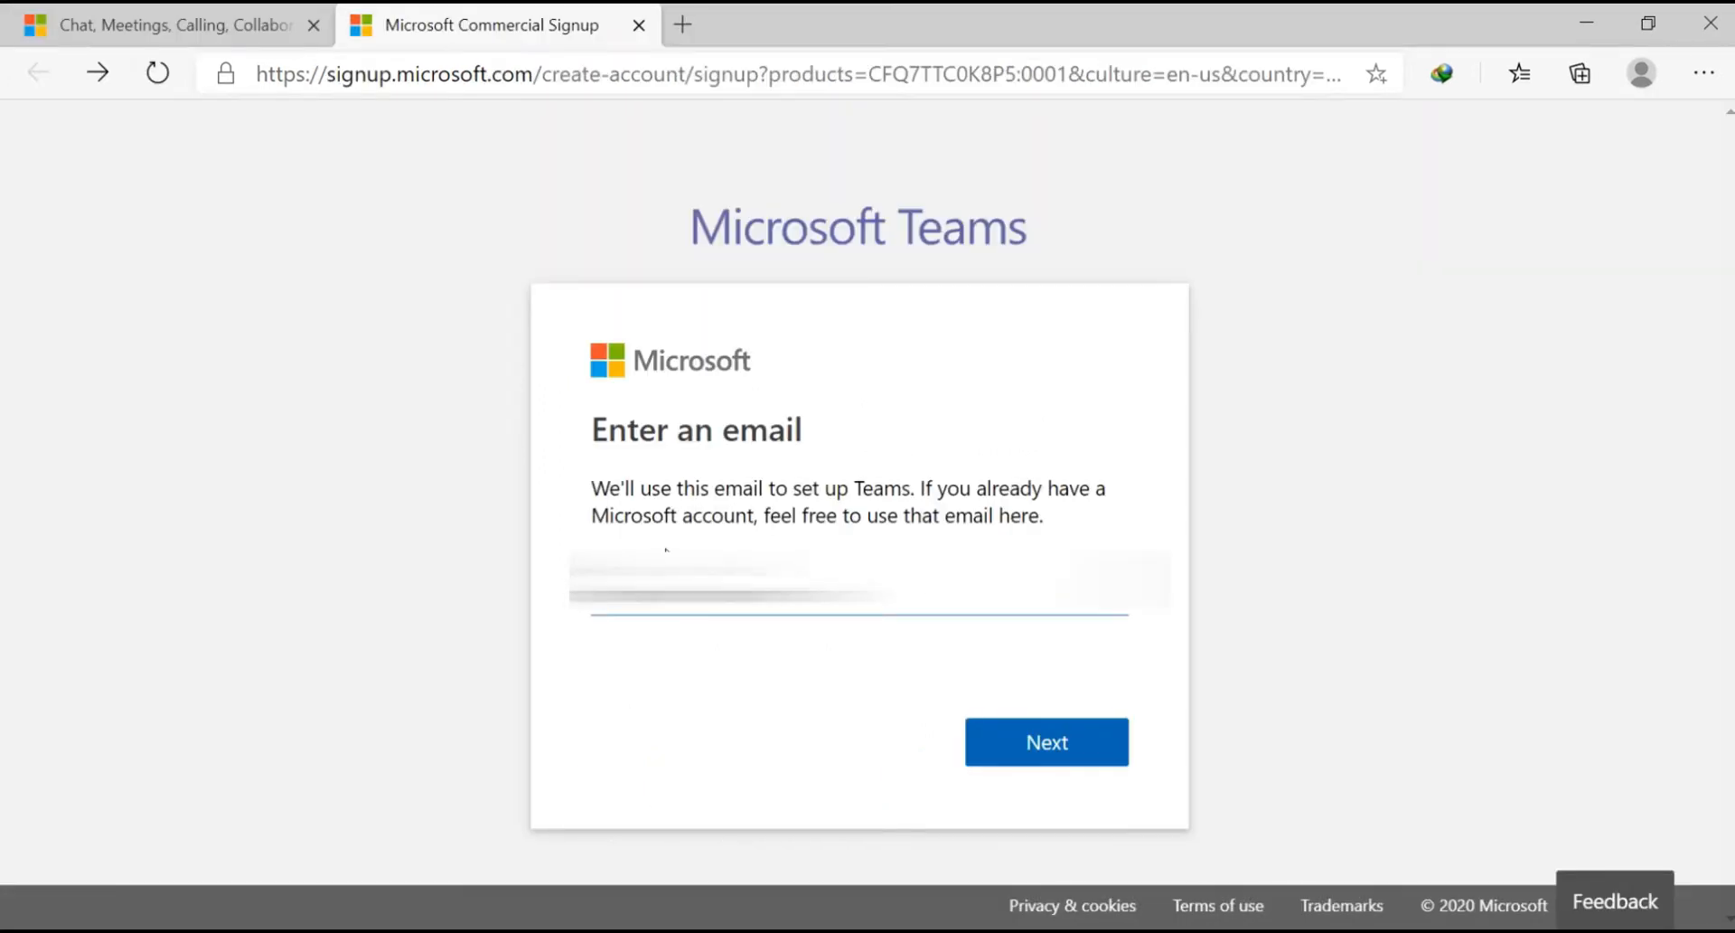
{"action": "key", "text": "Return"}
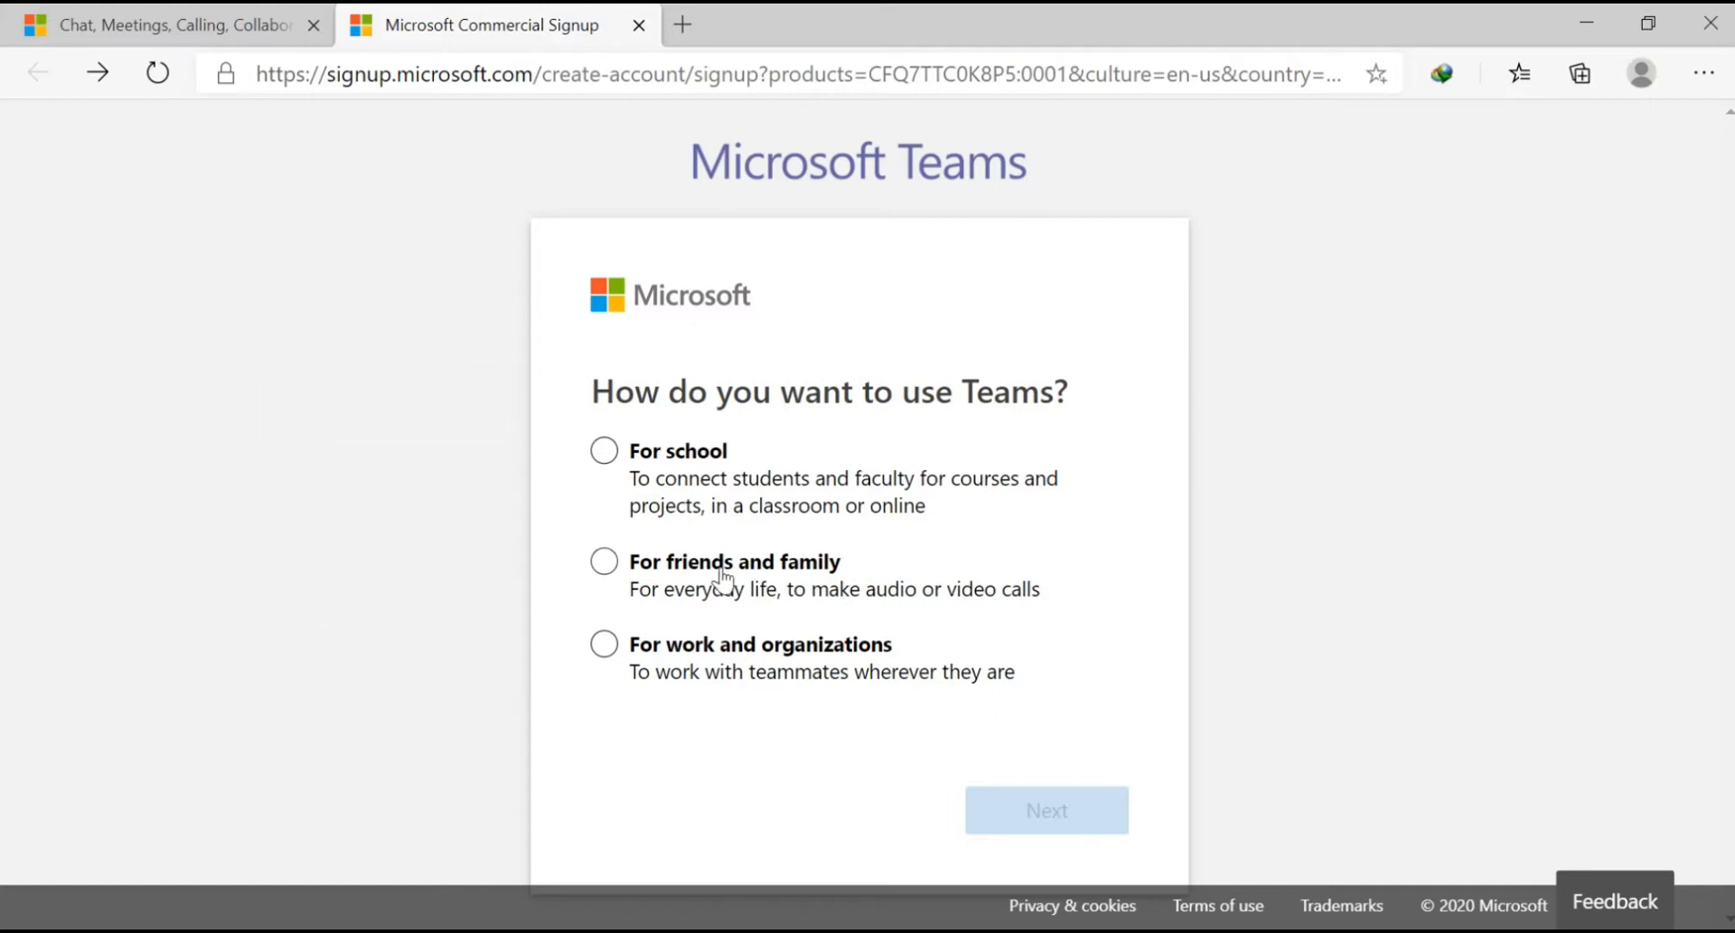
{"action": "left_click", "coordinate": [608, 647]}
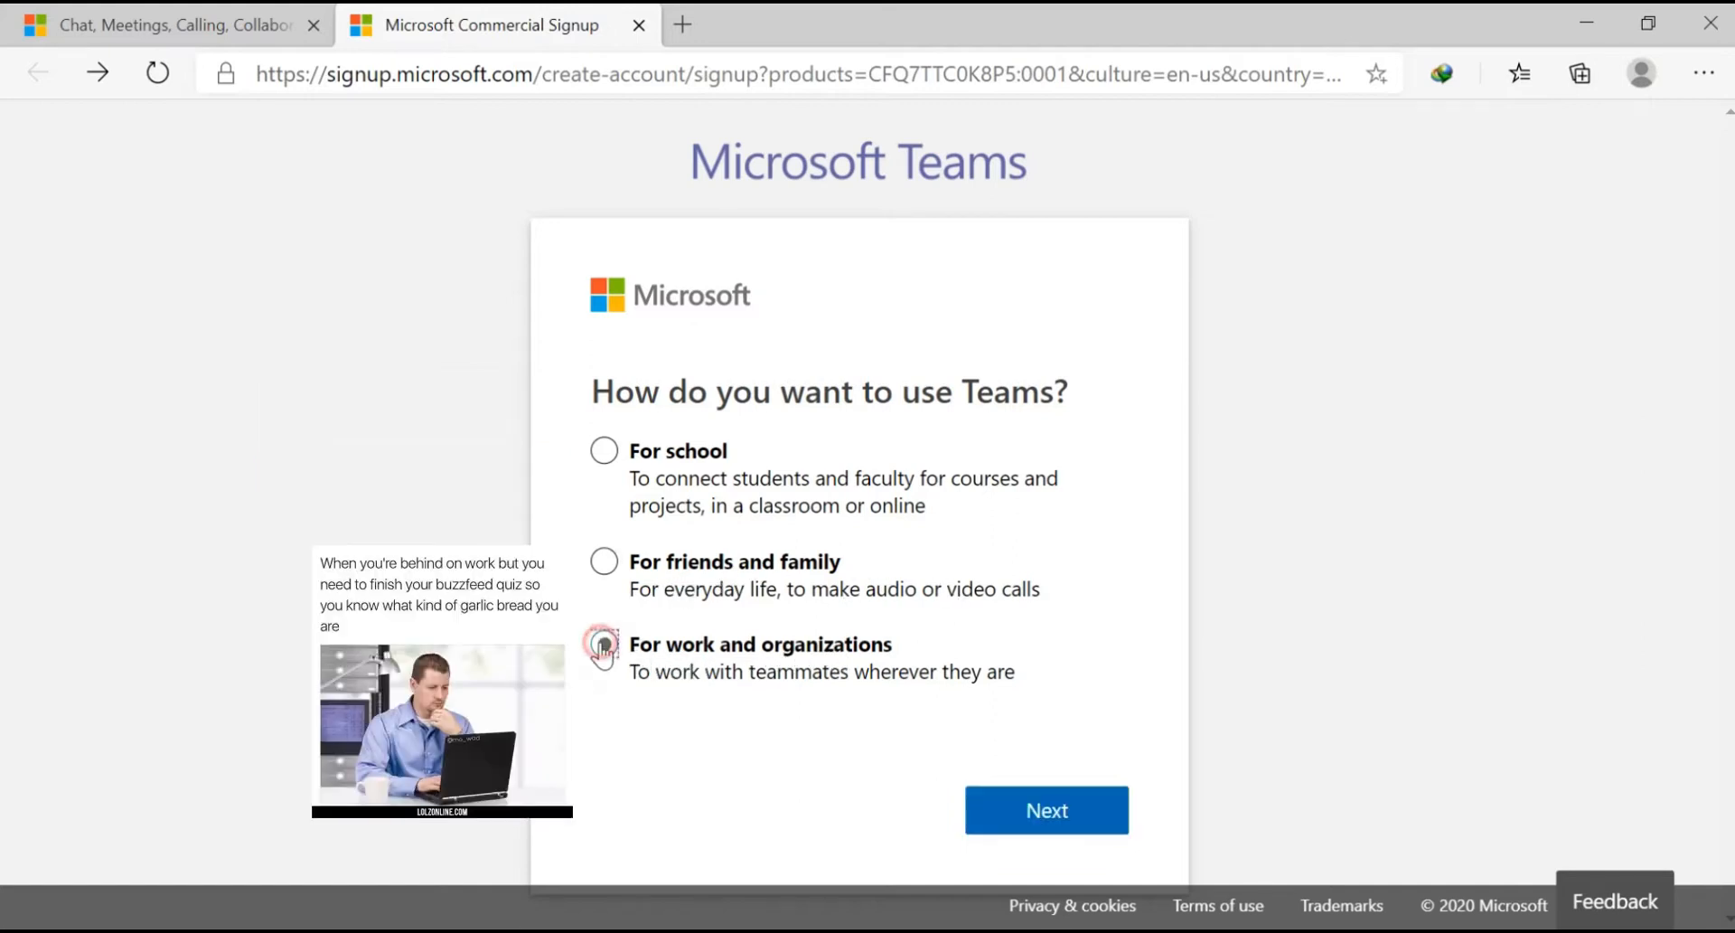
{"action": "left_click", "coordinate": [1023, 814]}
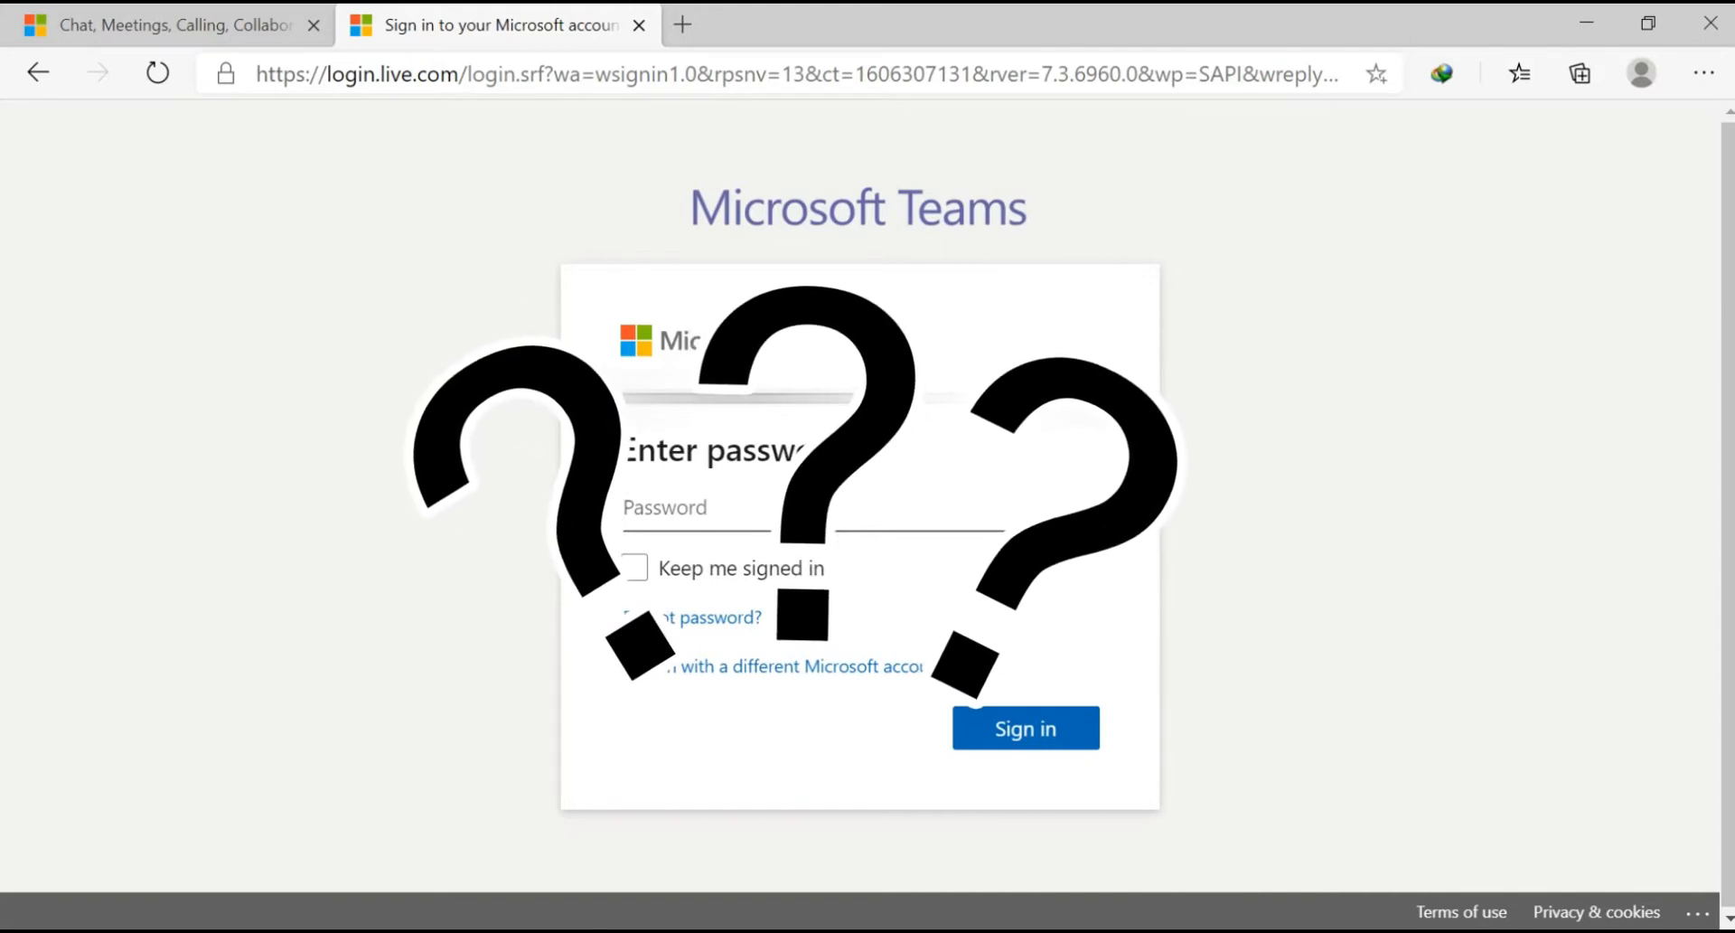
{"action": "type", "text": "******"}
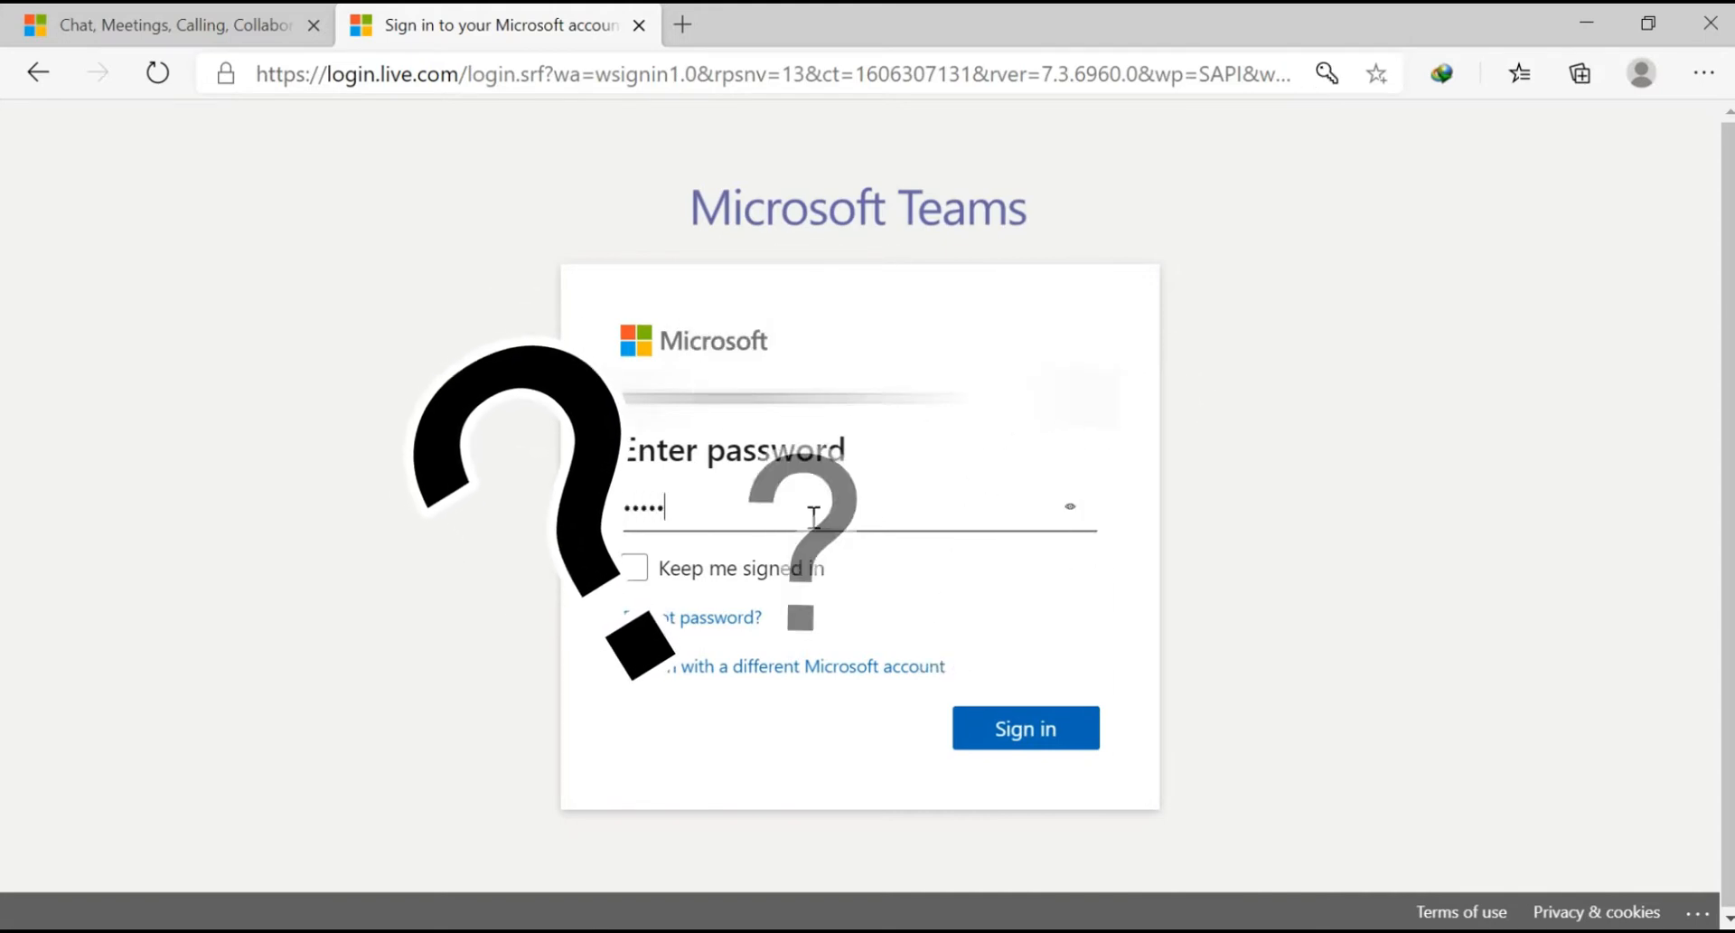
{"action": "type", "text": "********"}
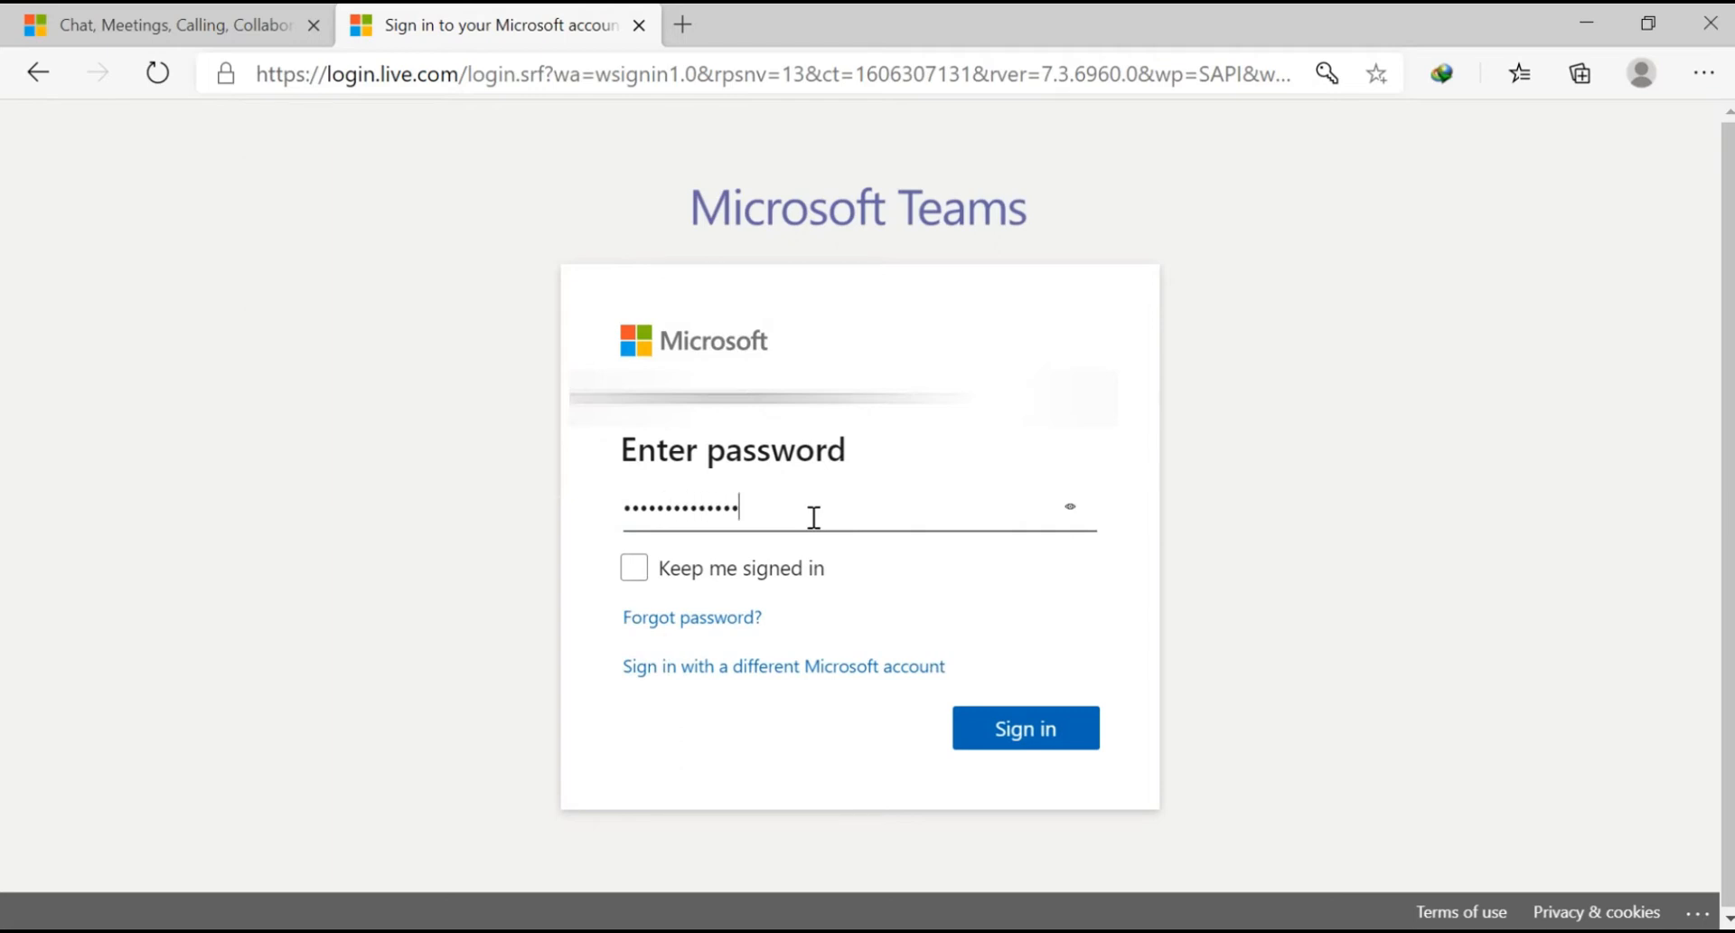
{"action": "type", "text": "*****"}
{"action": "left_click", "coordinate": [1036, 719]}
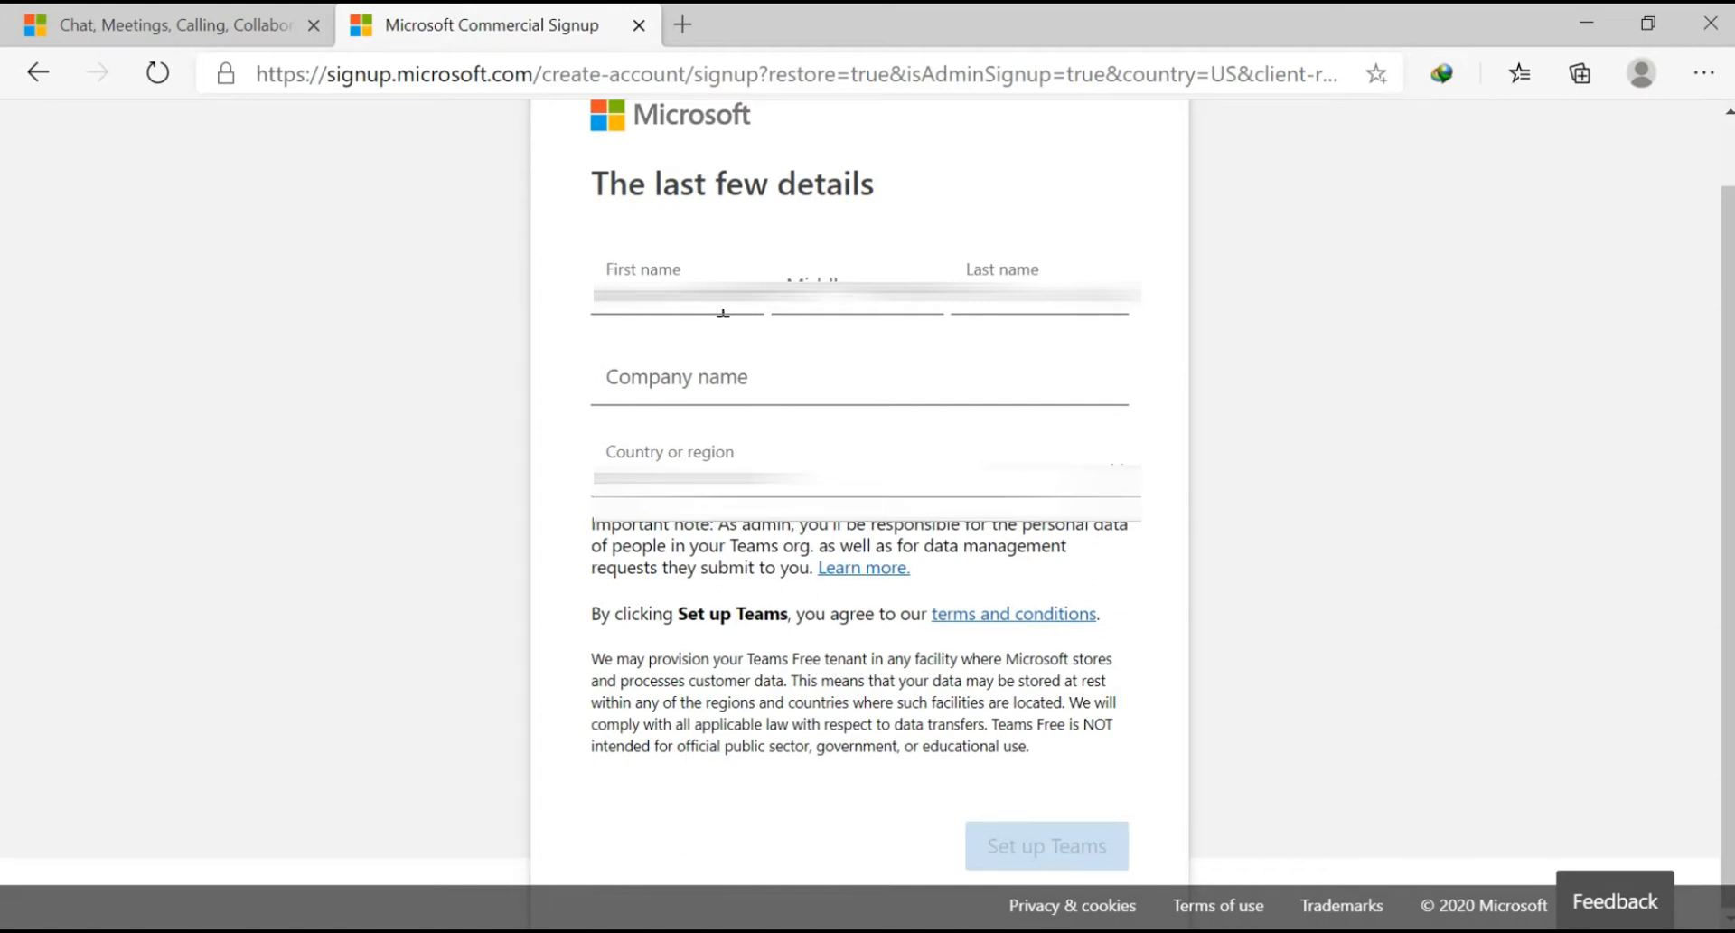
Step: Enter the company name 'Harmonic Tech' and set up the Teams account
{"action": "left_click", "coordinate": [724, 391]}
{"action": "type", "text": "Techm"}
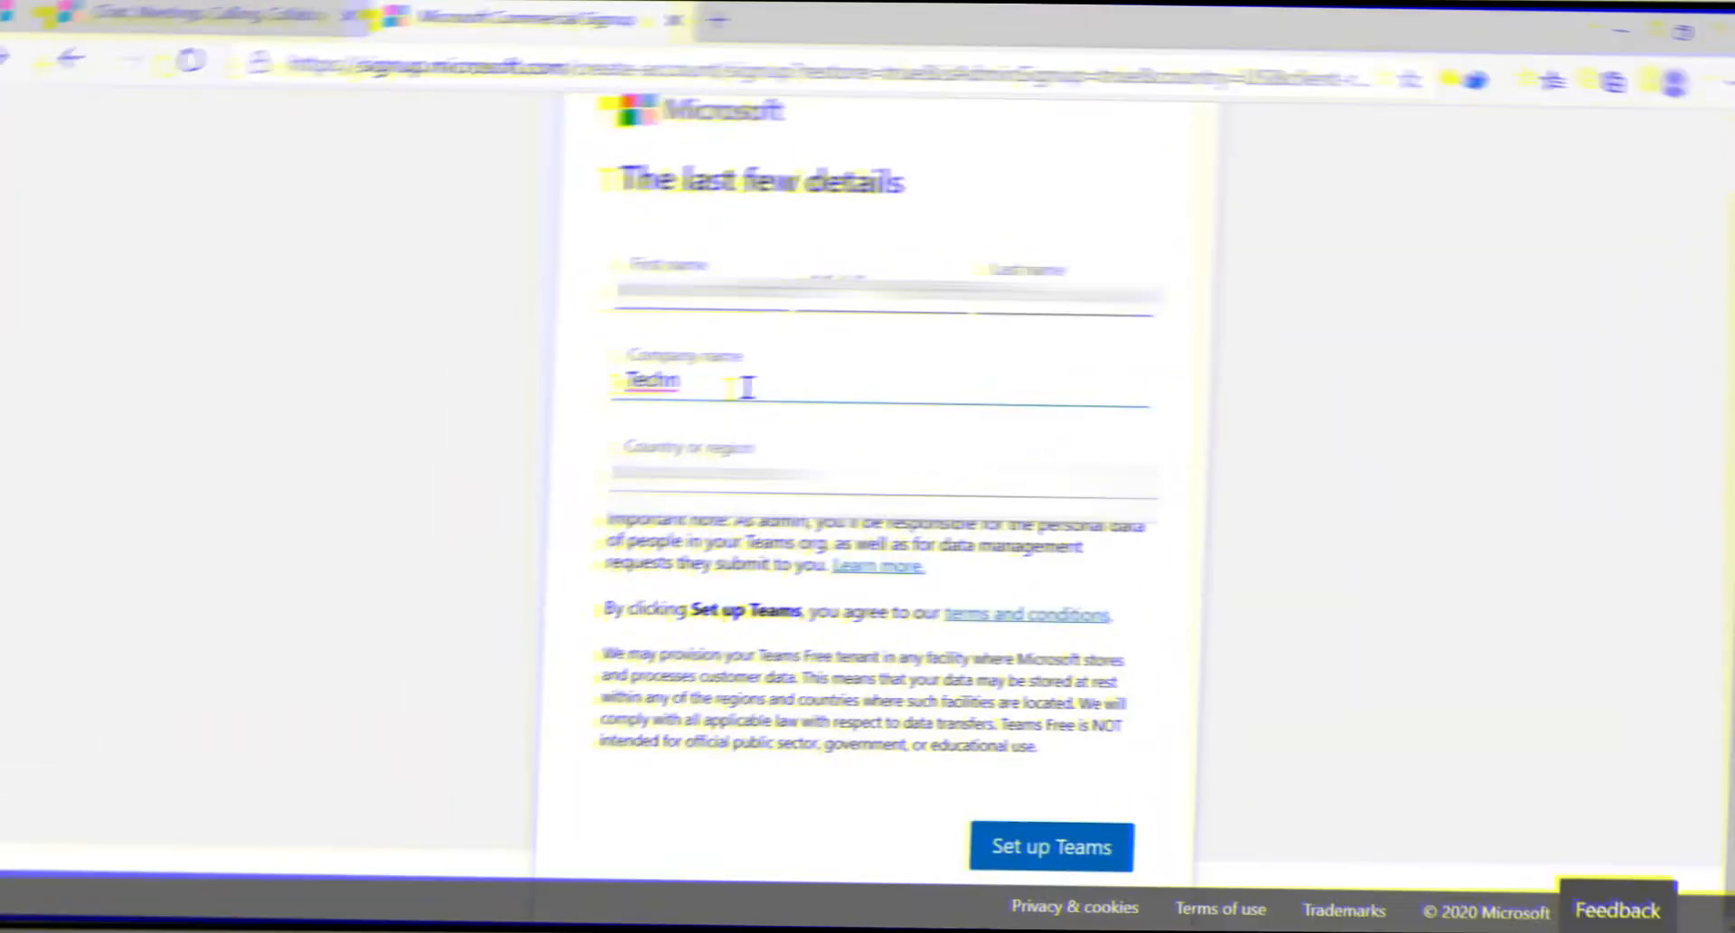
{"action": "key", "text": "BackSpace"}
{"action": "key", "text": "BackSpace"}
{"action": "key", "text": "BackSpace"}
{"action": "key", "text": "BackSpace"}
{"action": "key", "text": "BackSpace"}
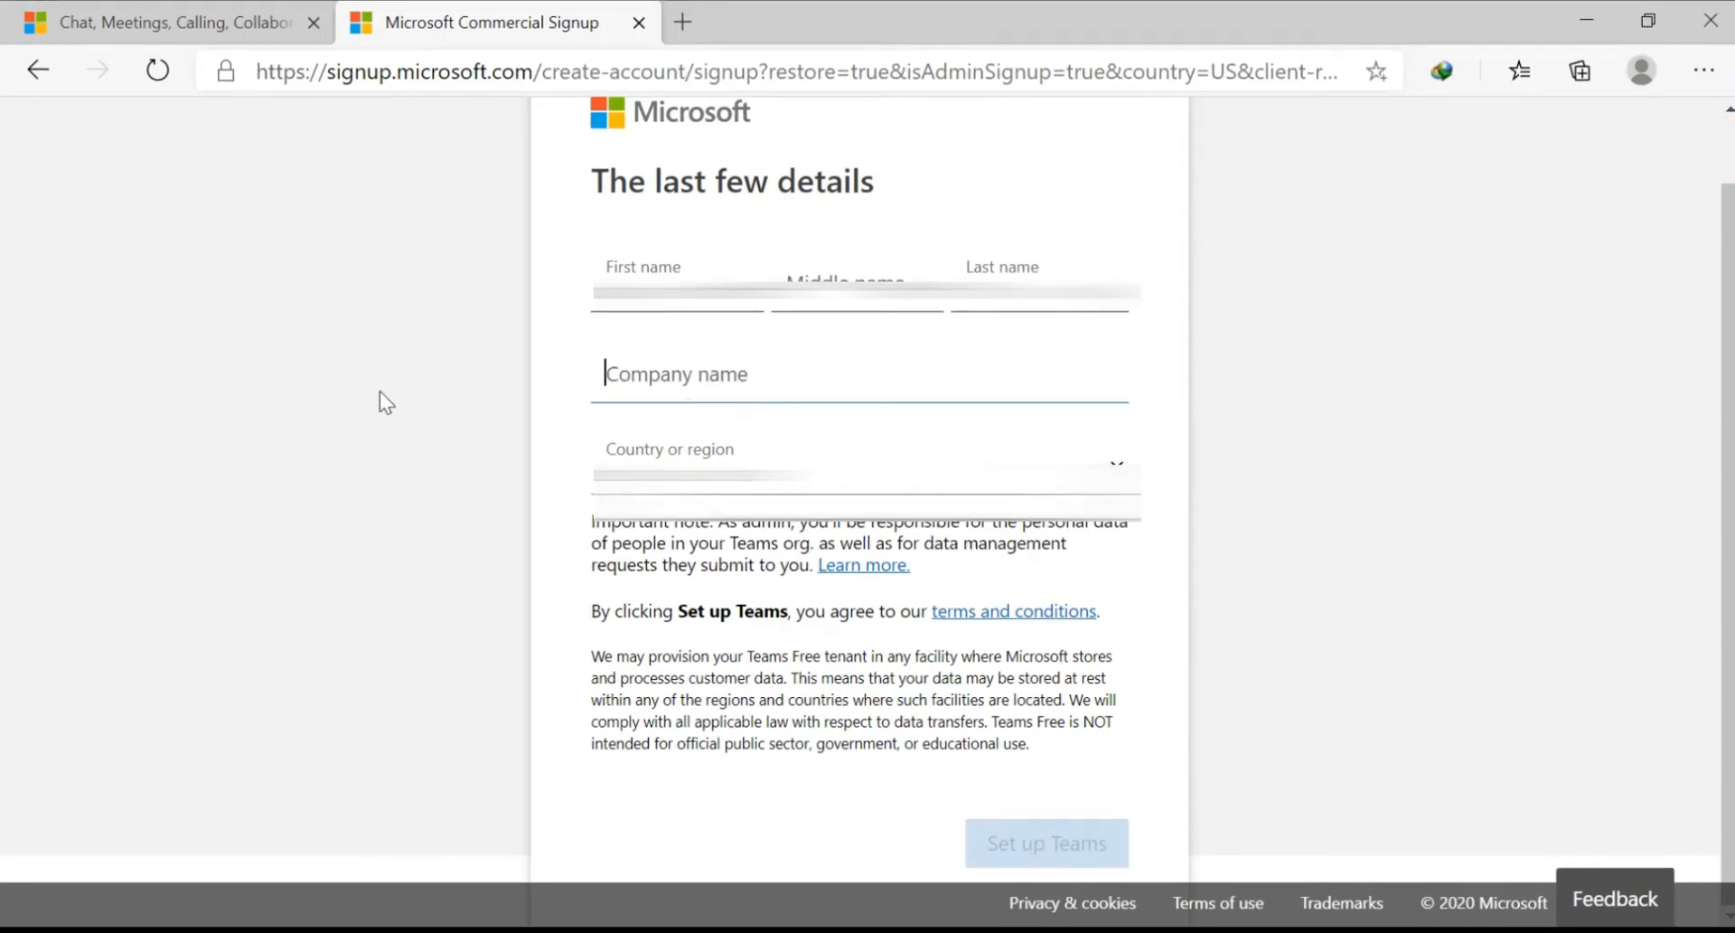
{"action": "type", "text": "Harmonic"}
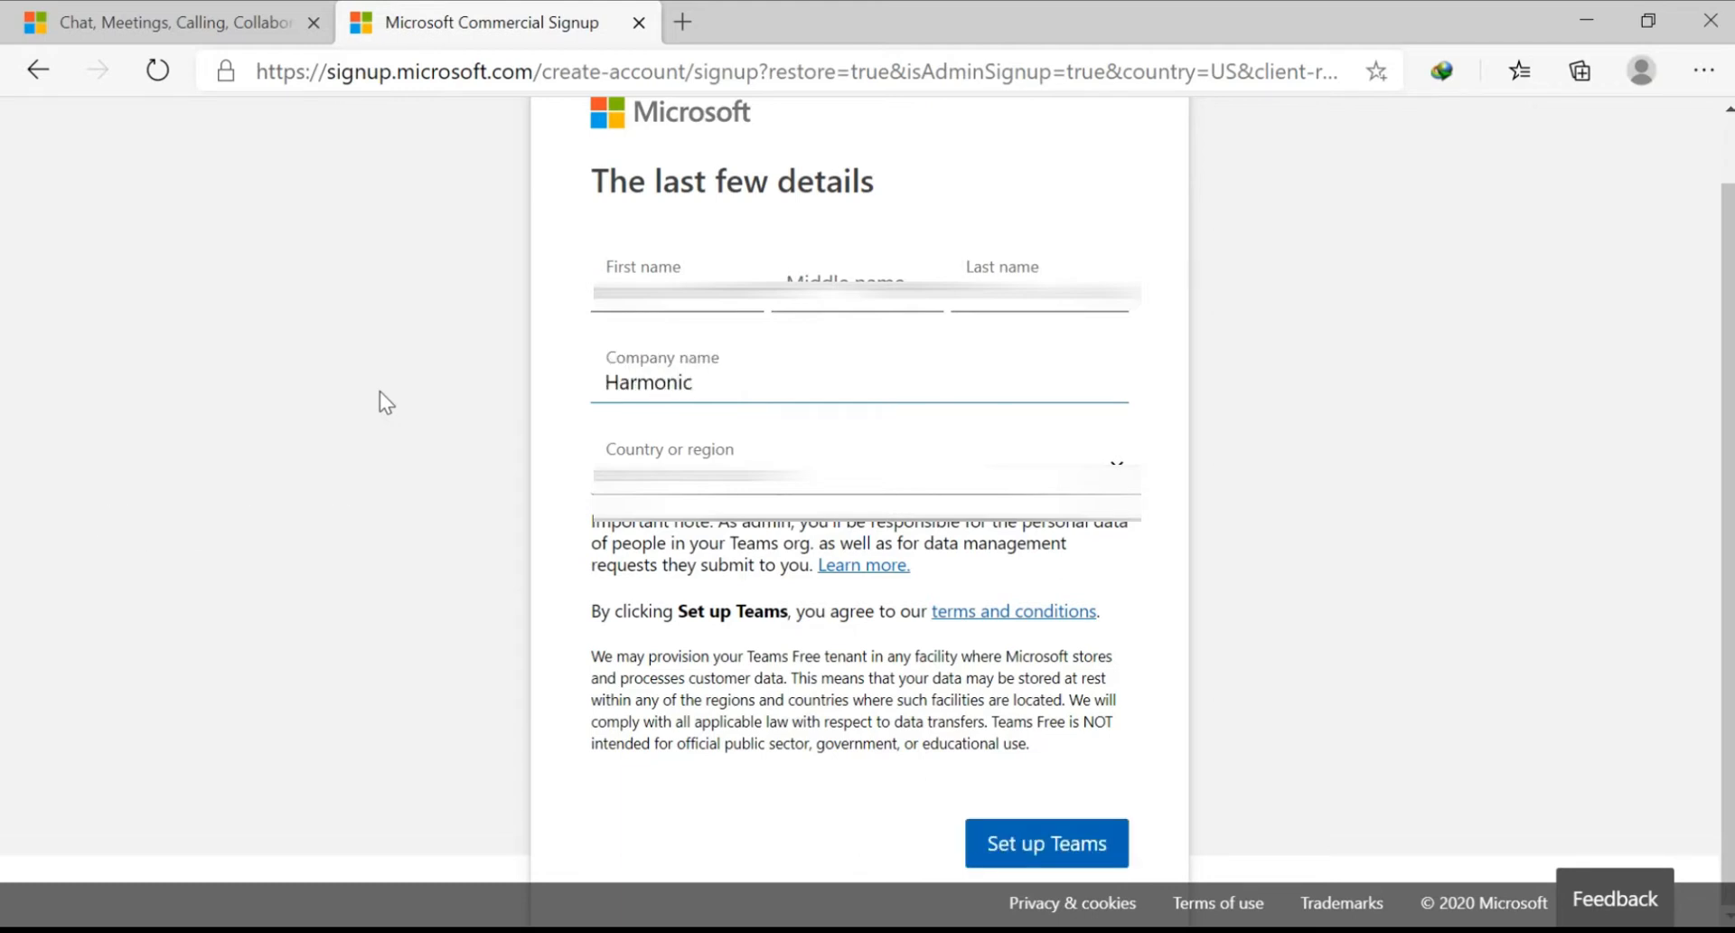
{"action": "type", "text": " Tech"}
{"action": "left_click", "coordinate": [990, 842]}
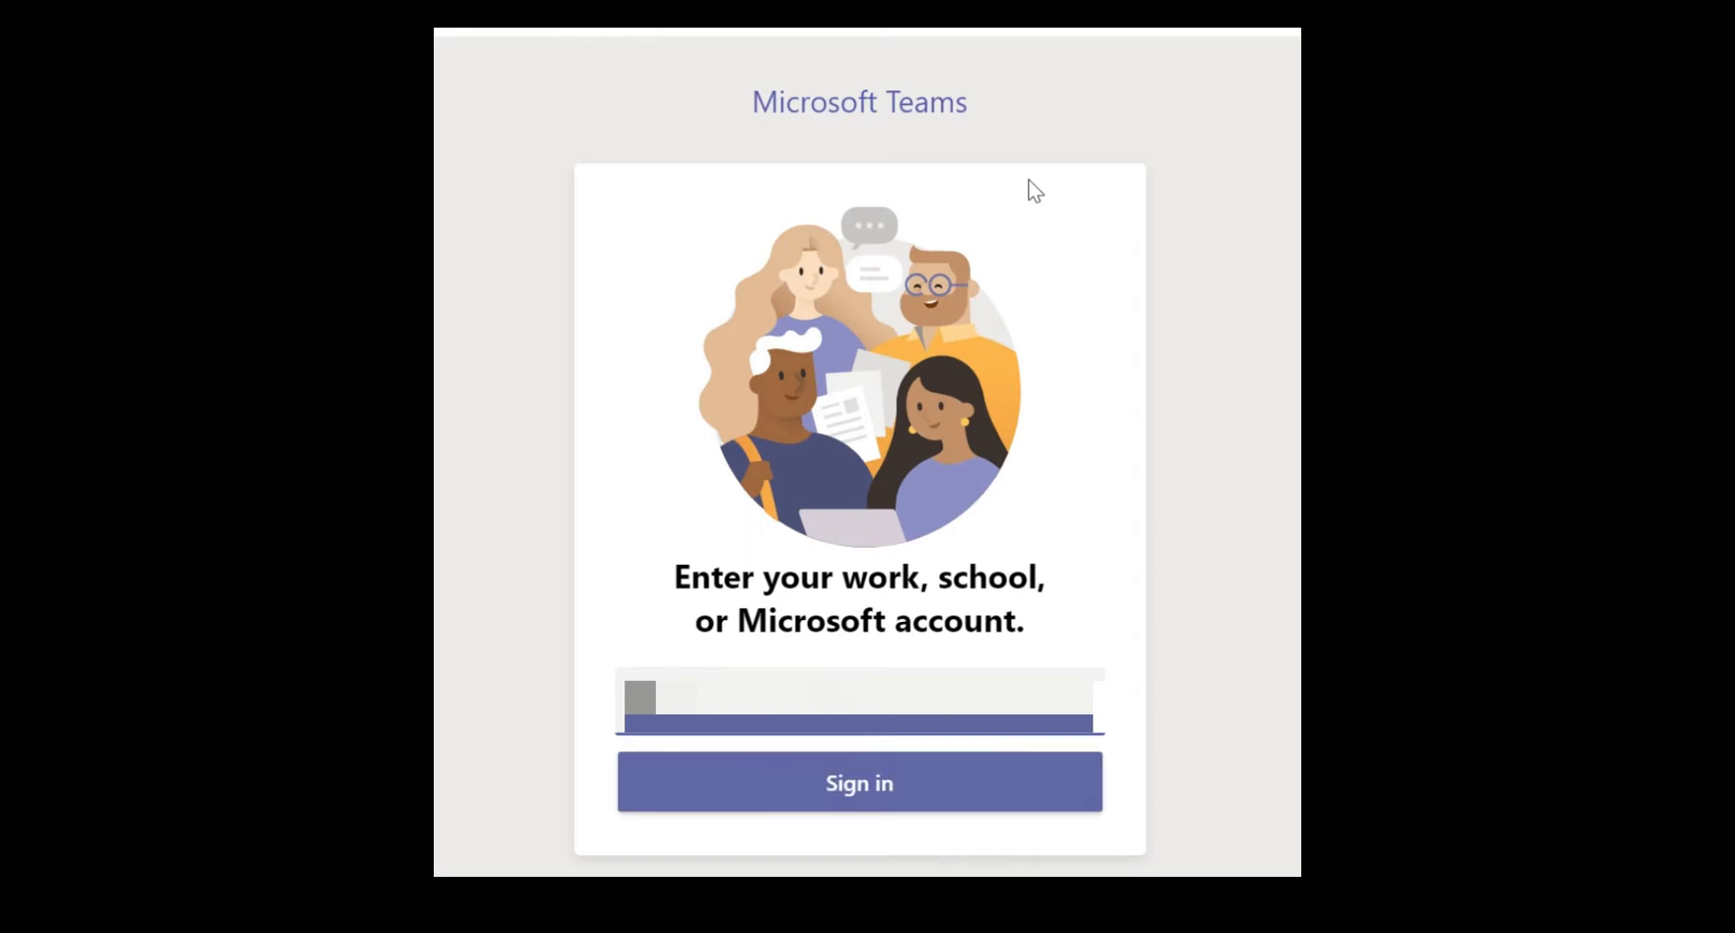
Step: Sign in to the Teams app with the account and its password
{"action": "key", "text": "Return"}
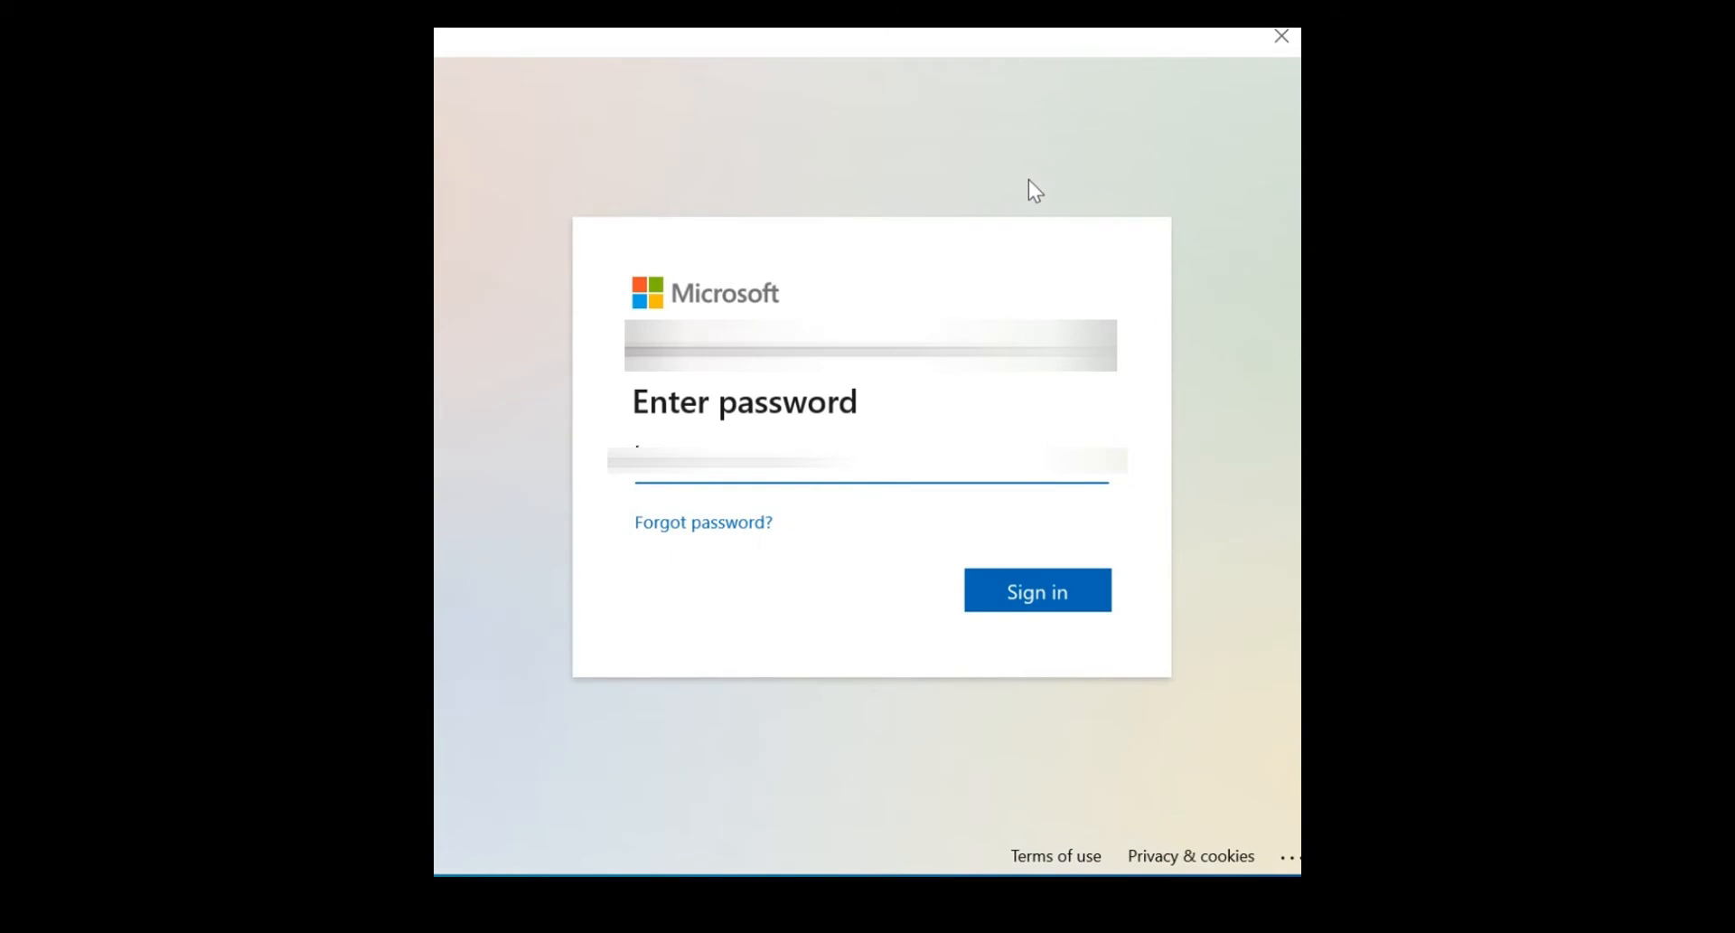
{"action": "type", "text": "•••••••"}
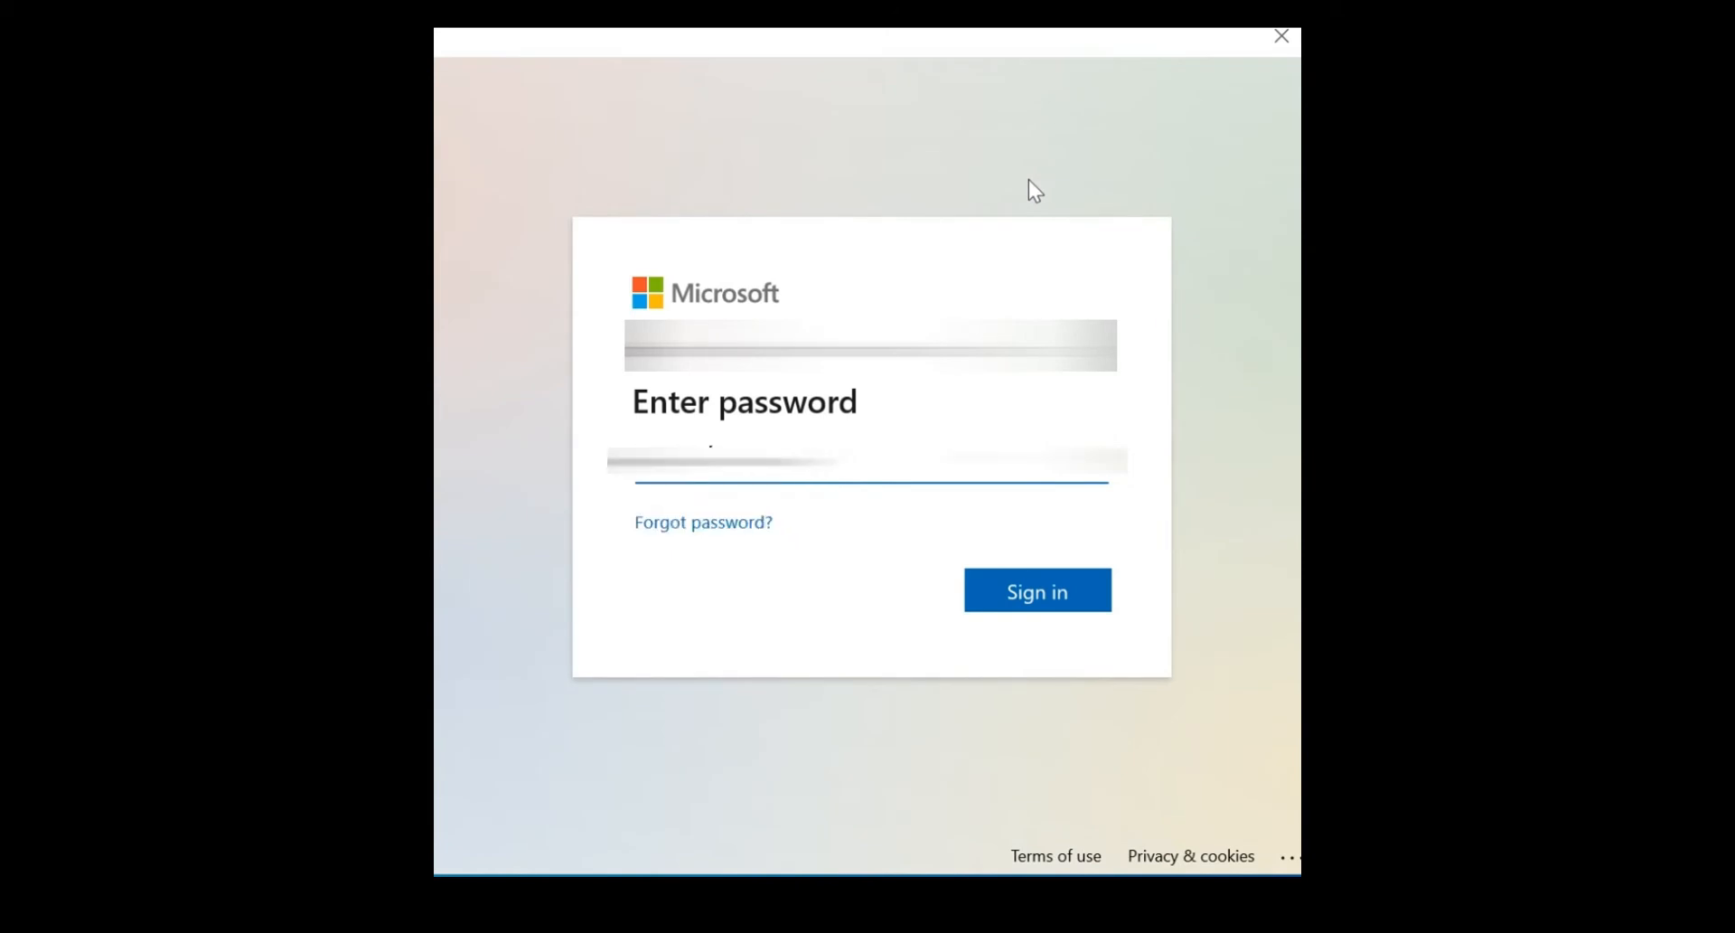
{"action": "type", "text": "••••••"}
{"action": "key", "text": "Caps_Lock"}
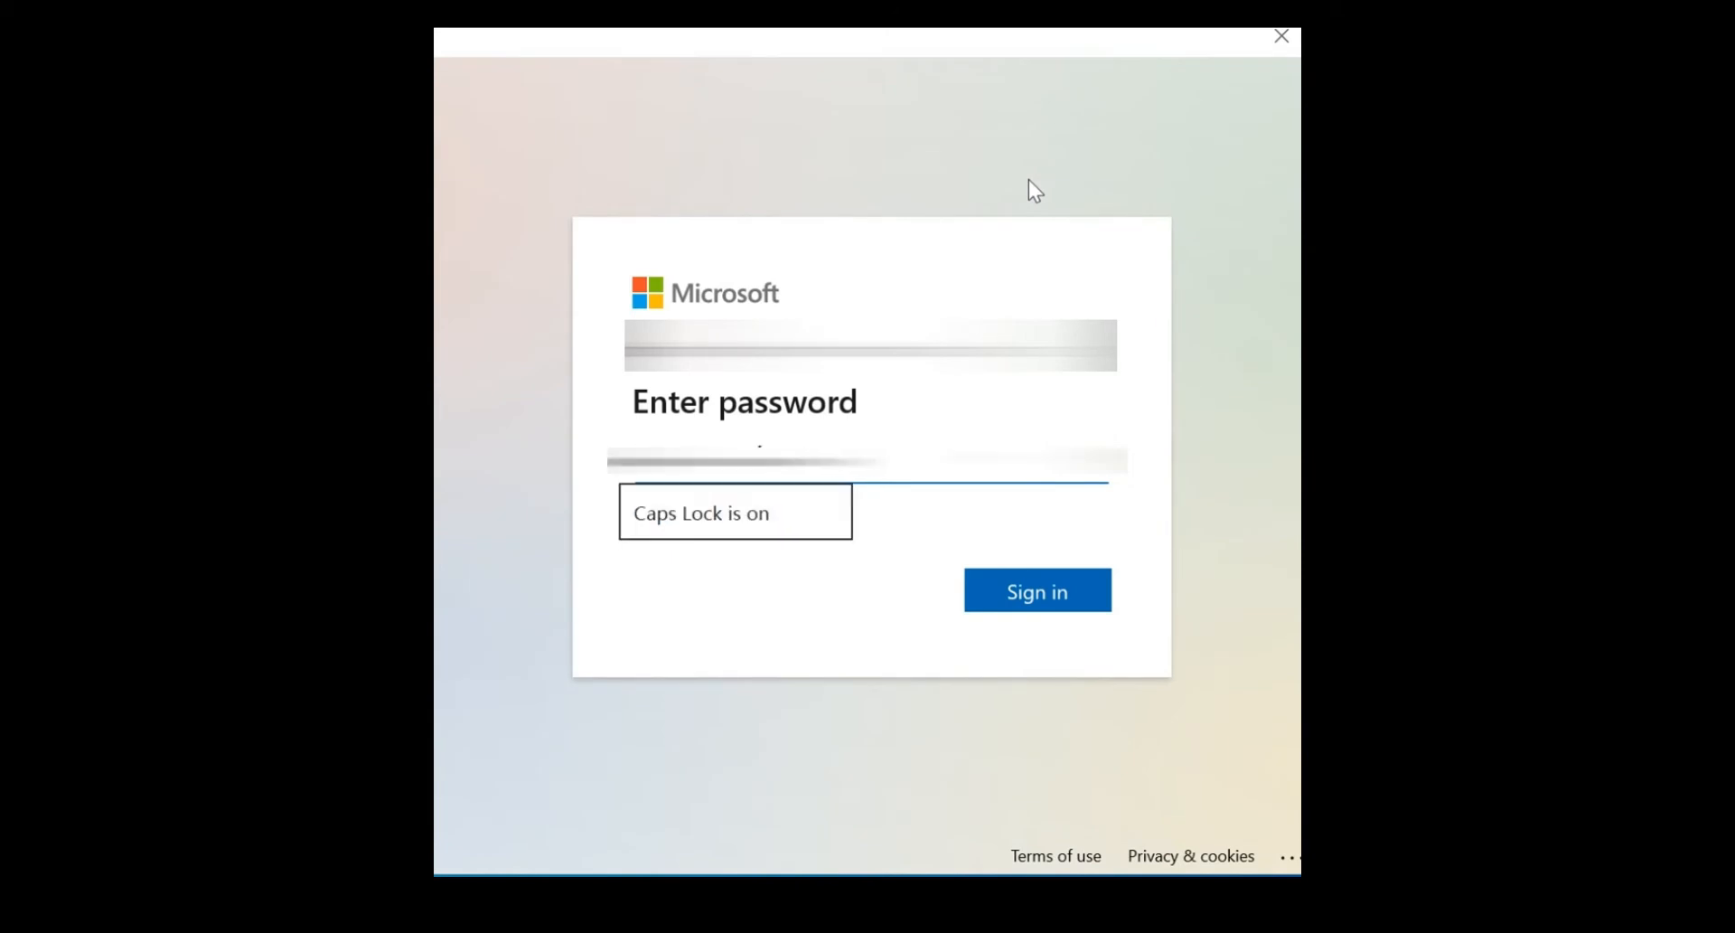
{"action": "key", "text": "Caps_Lock"}
{"action": "type", "text": "••••••"}
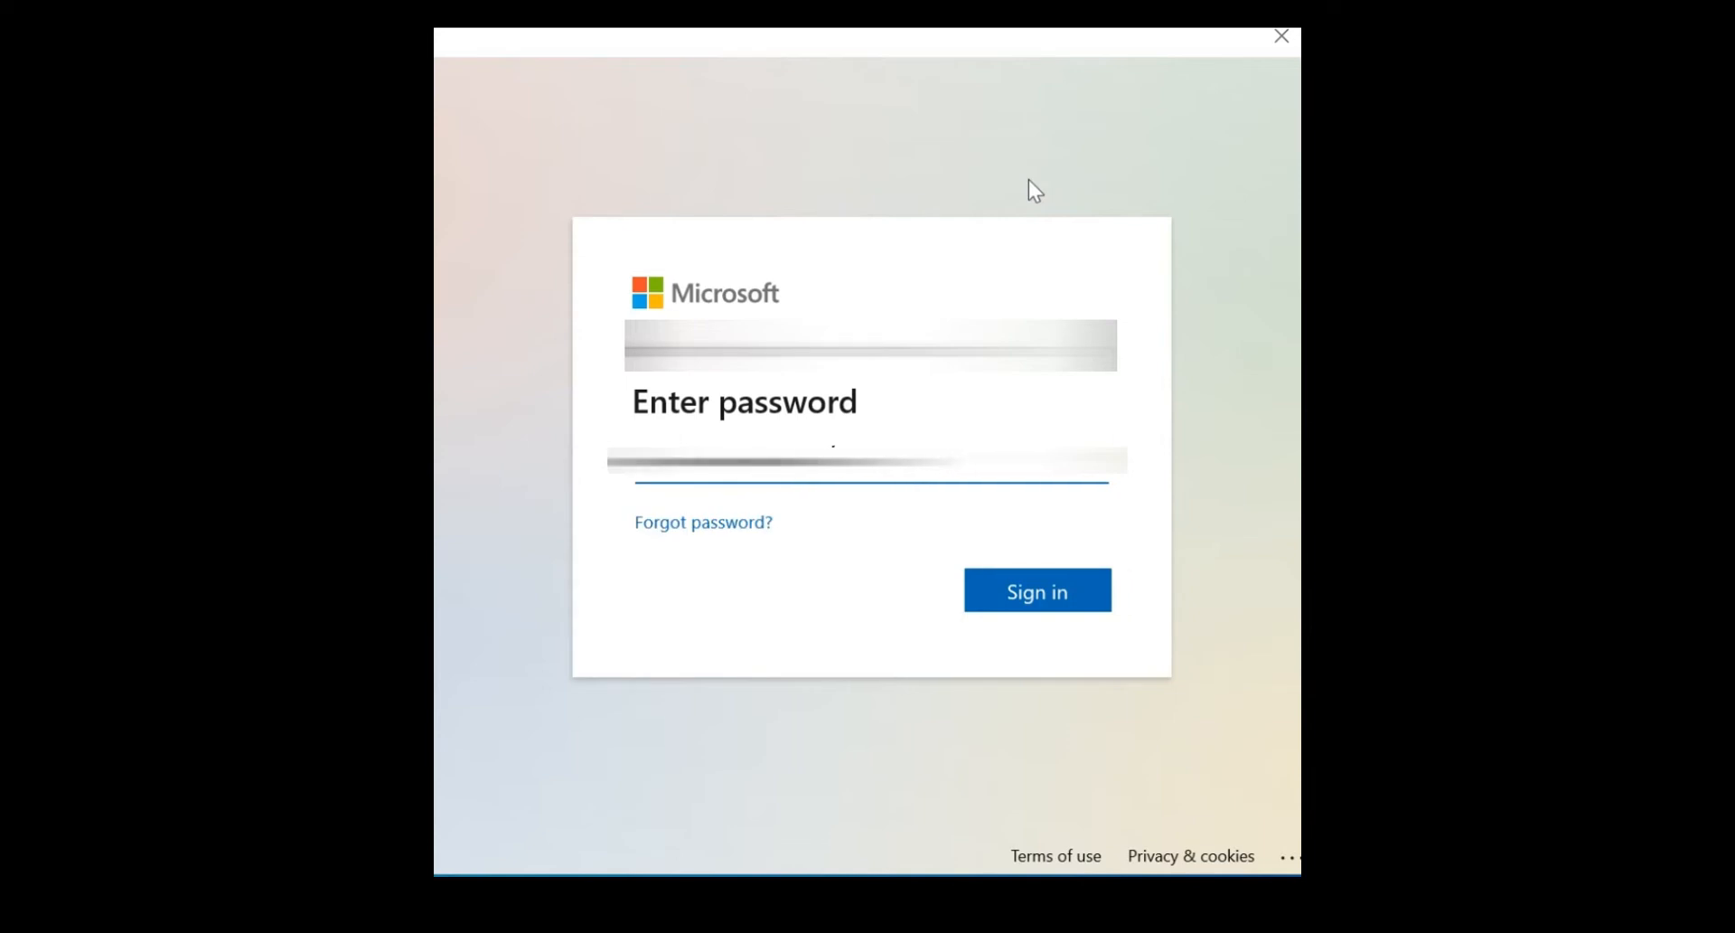
{"action": "type", "text": "•••"}
{"action": "key", "text": "Return"}
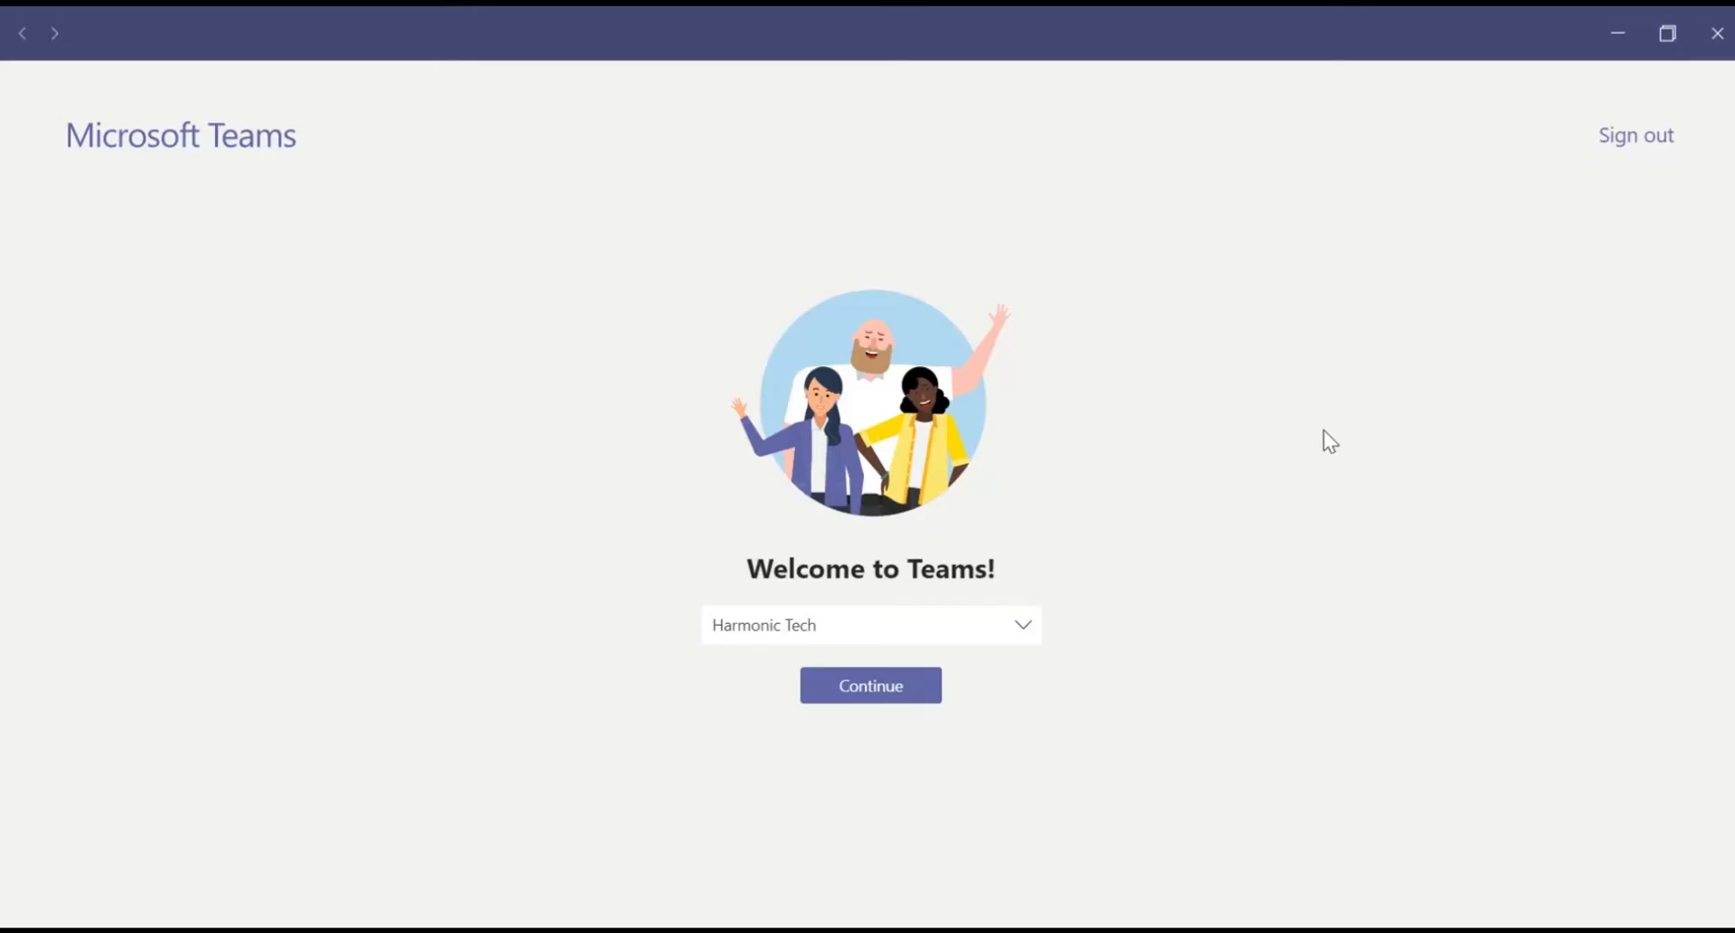
Step: Choose the Harmonic Tech organisation and continue into Teams
{"action": "left_click", "coordinate": [1023, 640]}
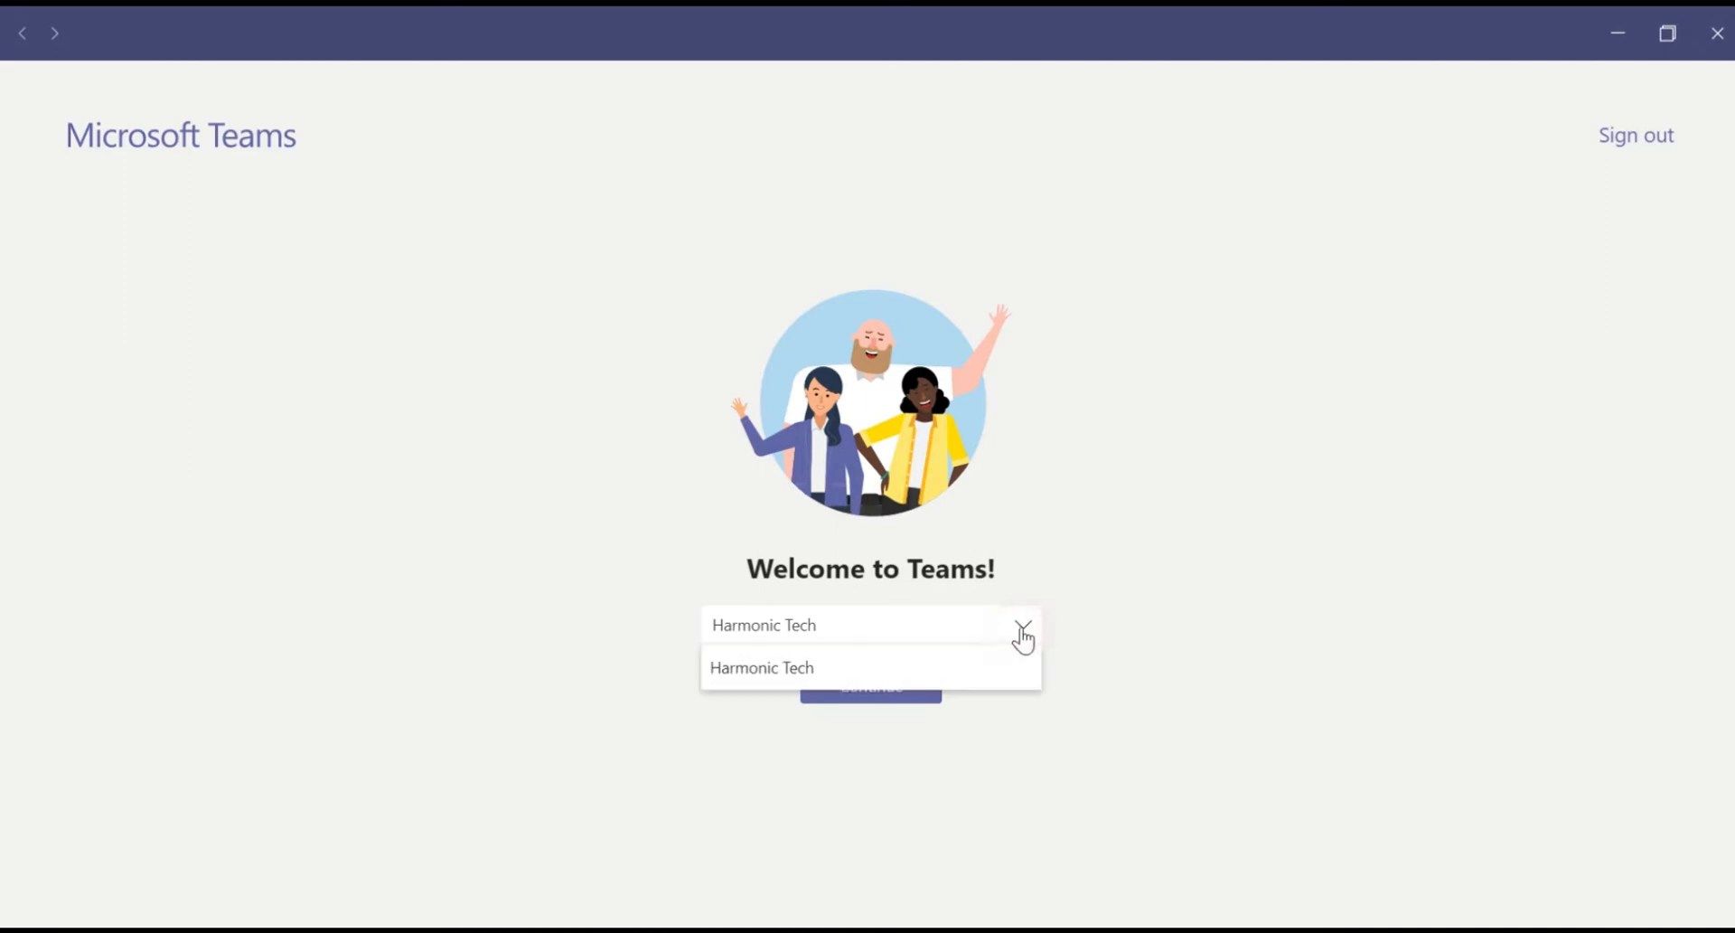
{"action": "left_click", "coordinate": [981, 669]}
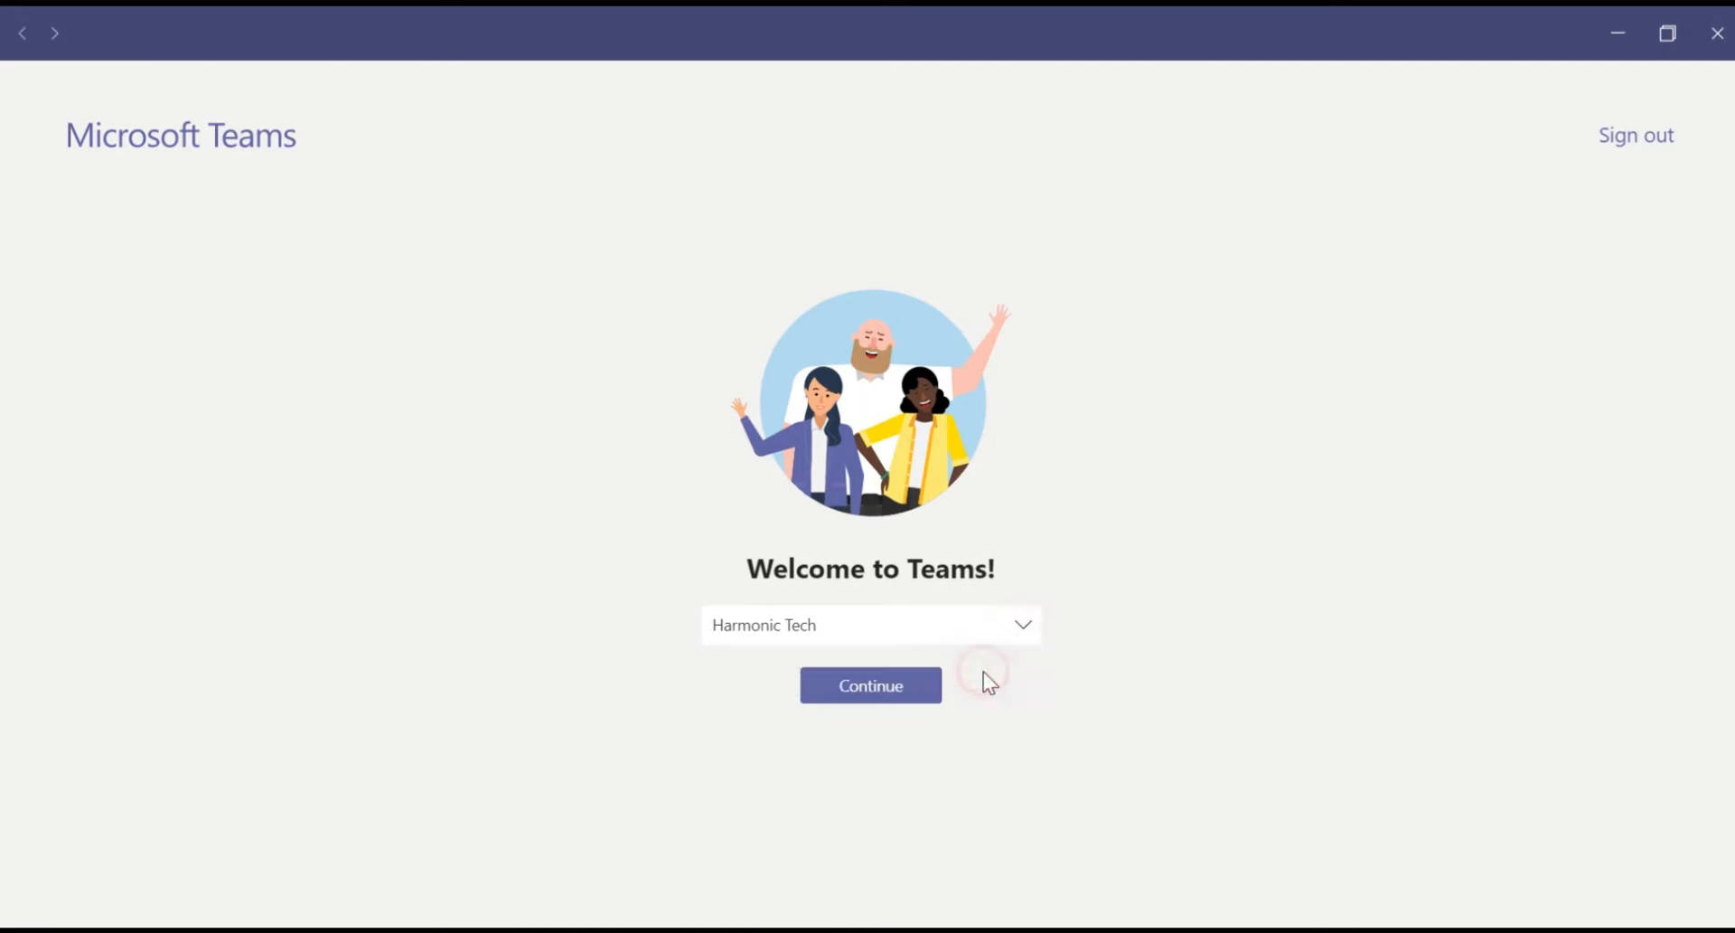
{"action": "left_click", "coordinate": [927, 696]}
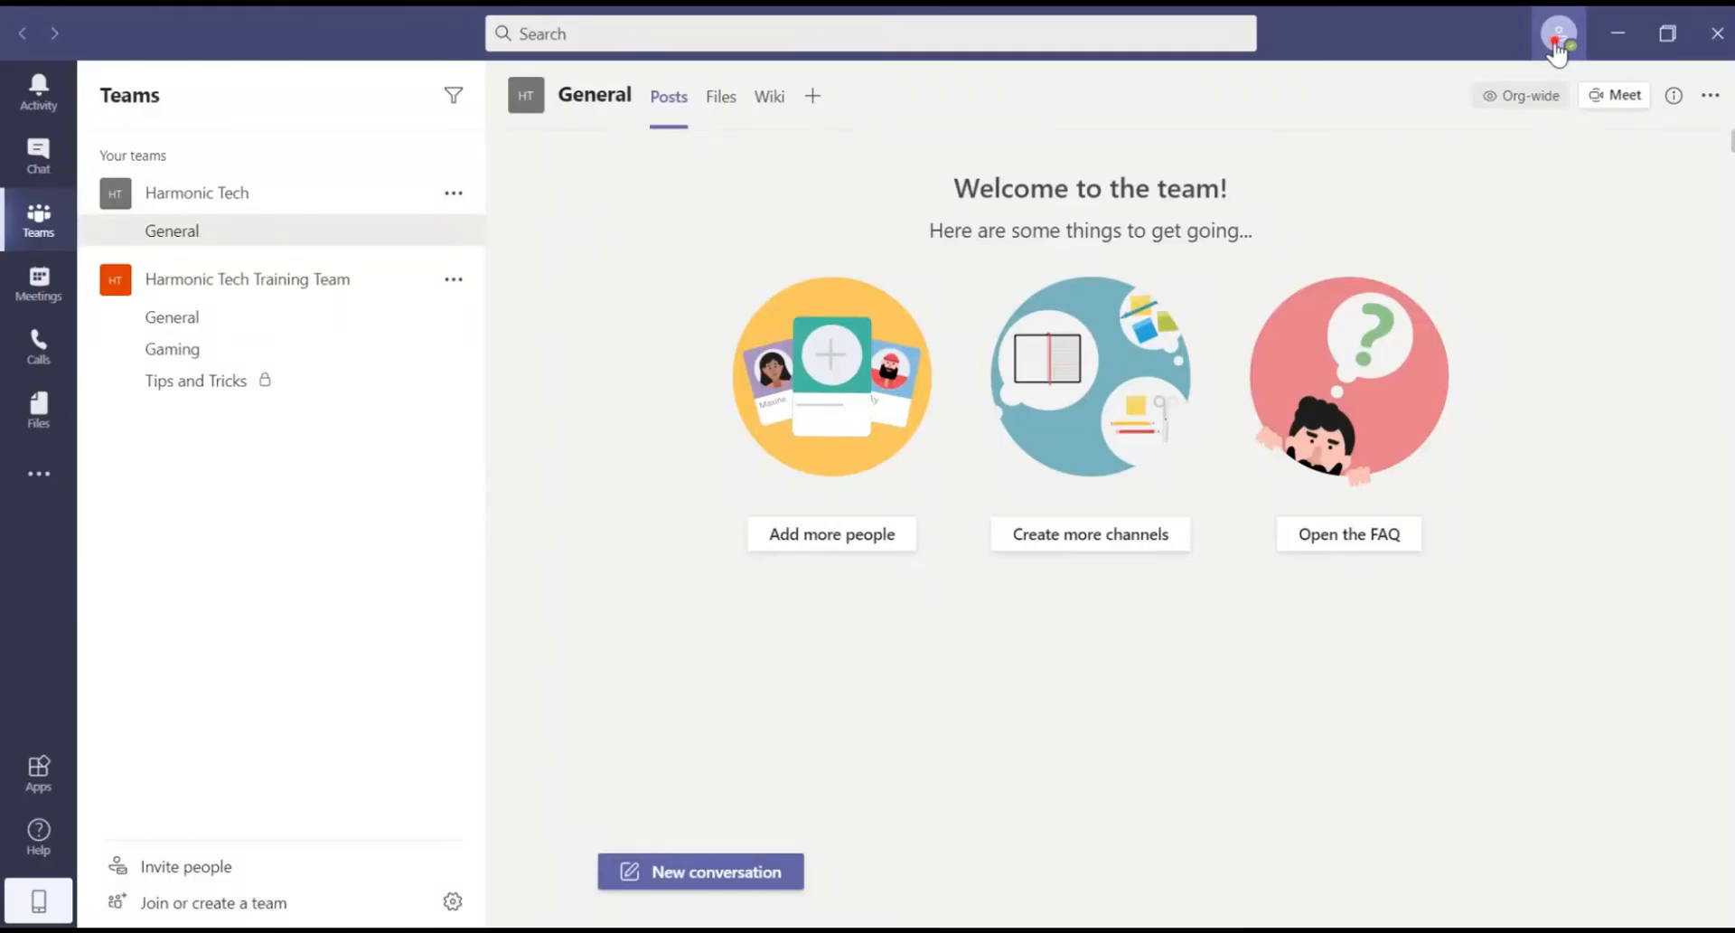
Step: Open the profile editing options from the profile menu and save the profile
{"action": "left_click", "coordinate": [1556, 45]}
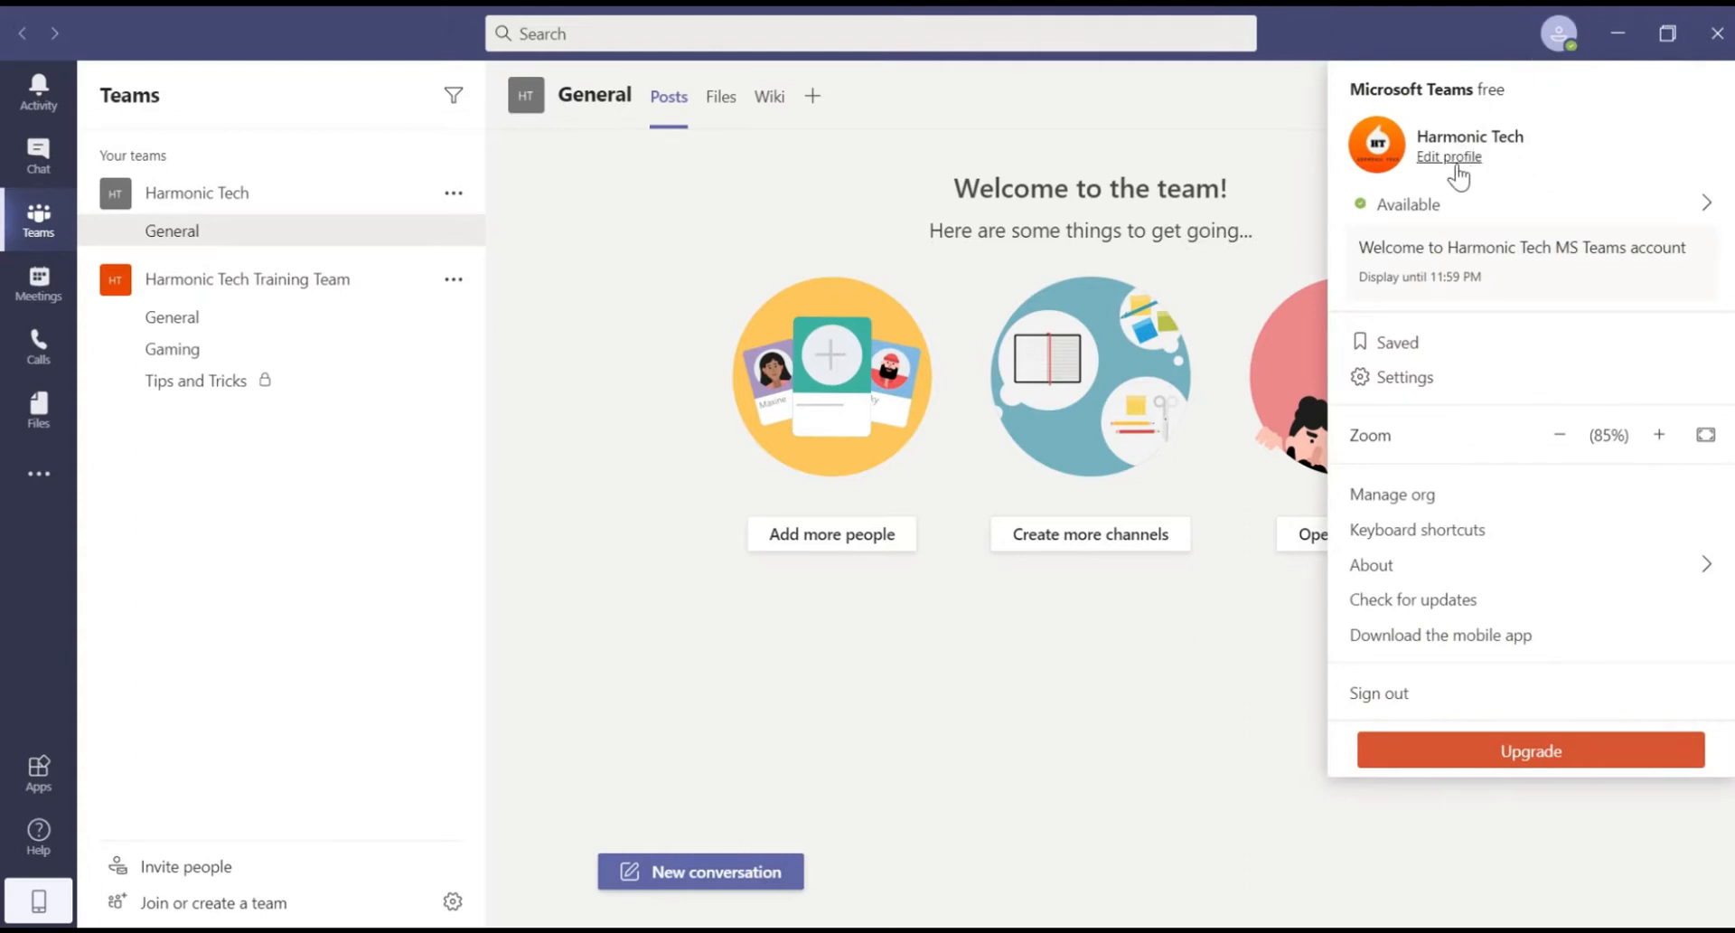
{"action": "left_click", "coordinate": [1457, 165]}
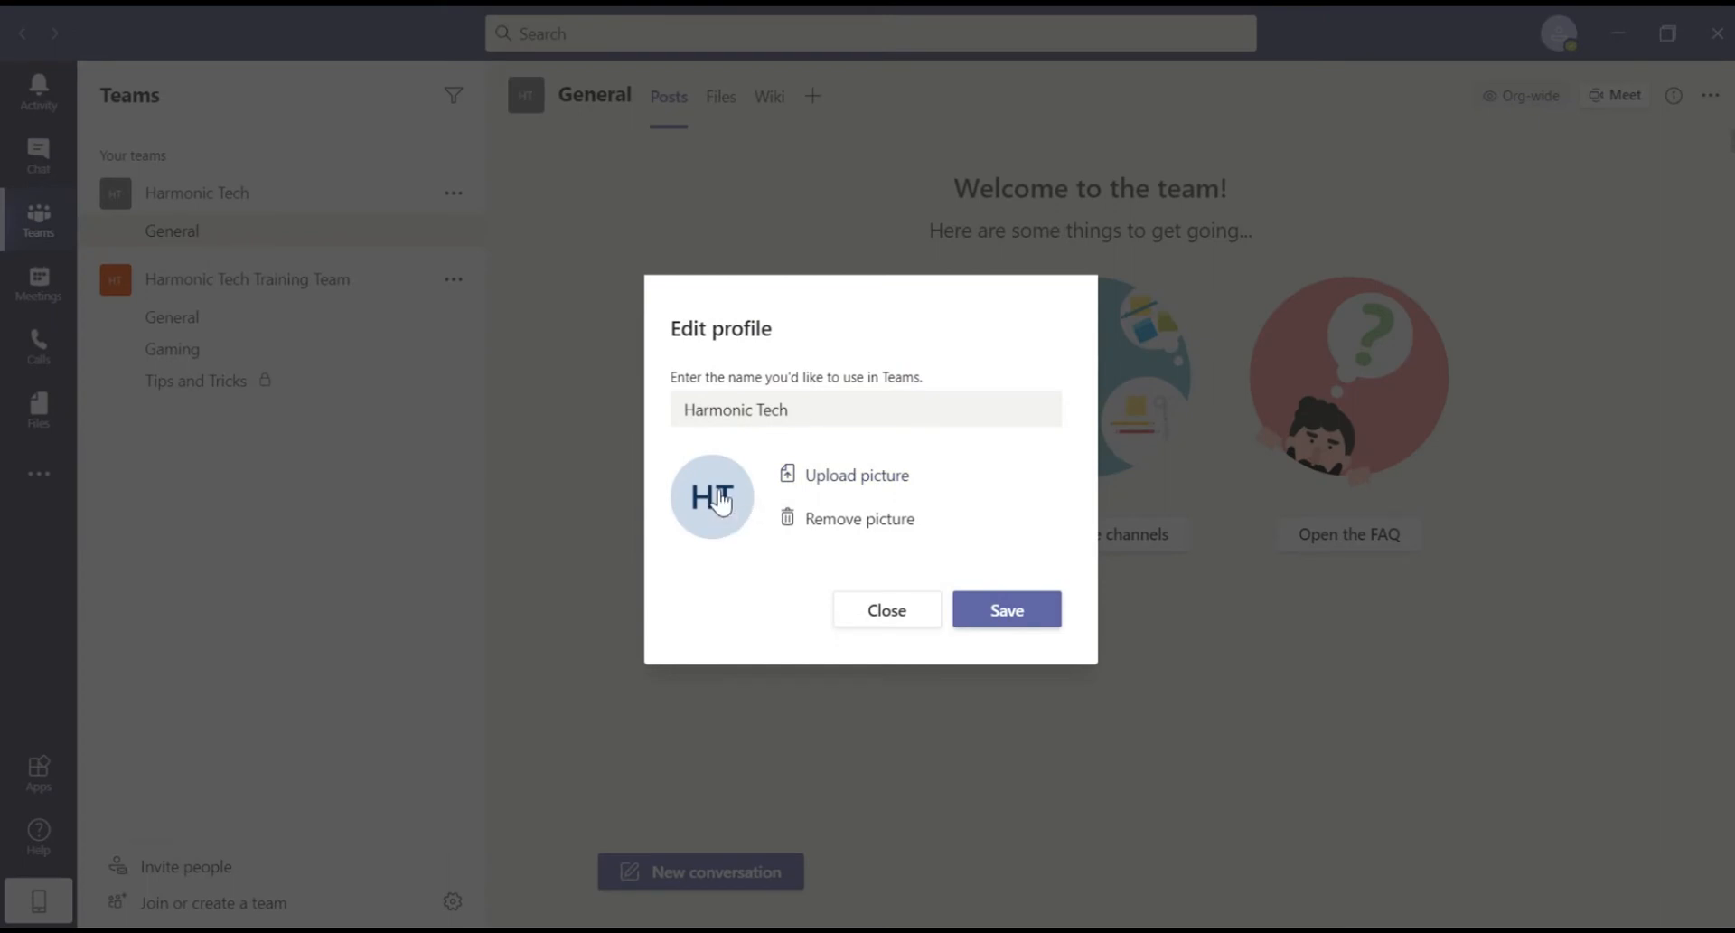
{"action": "left_click", "coordinate": [1003, 601]}
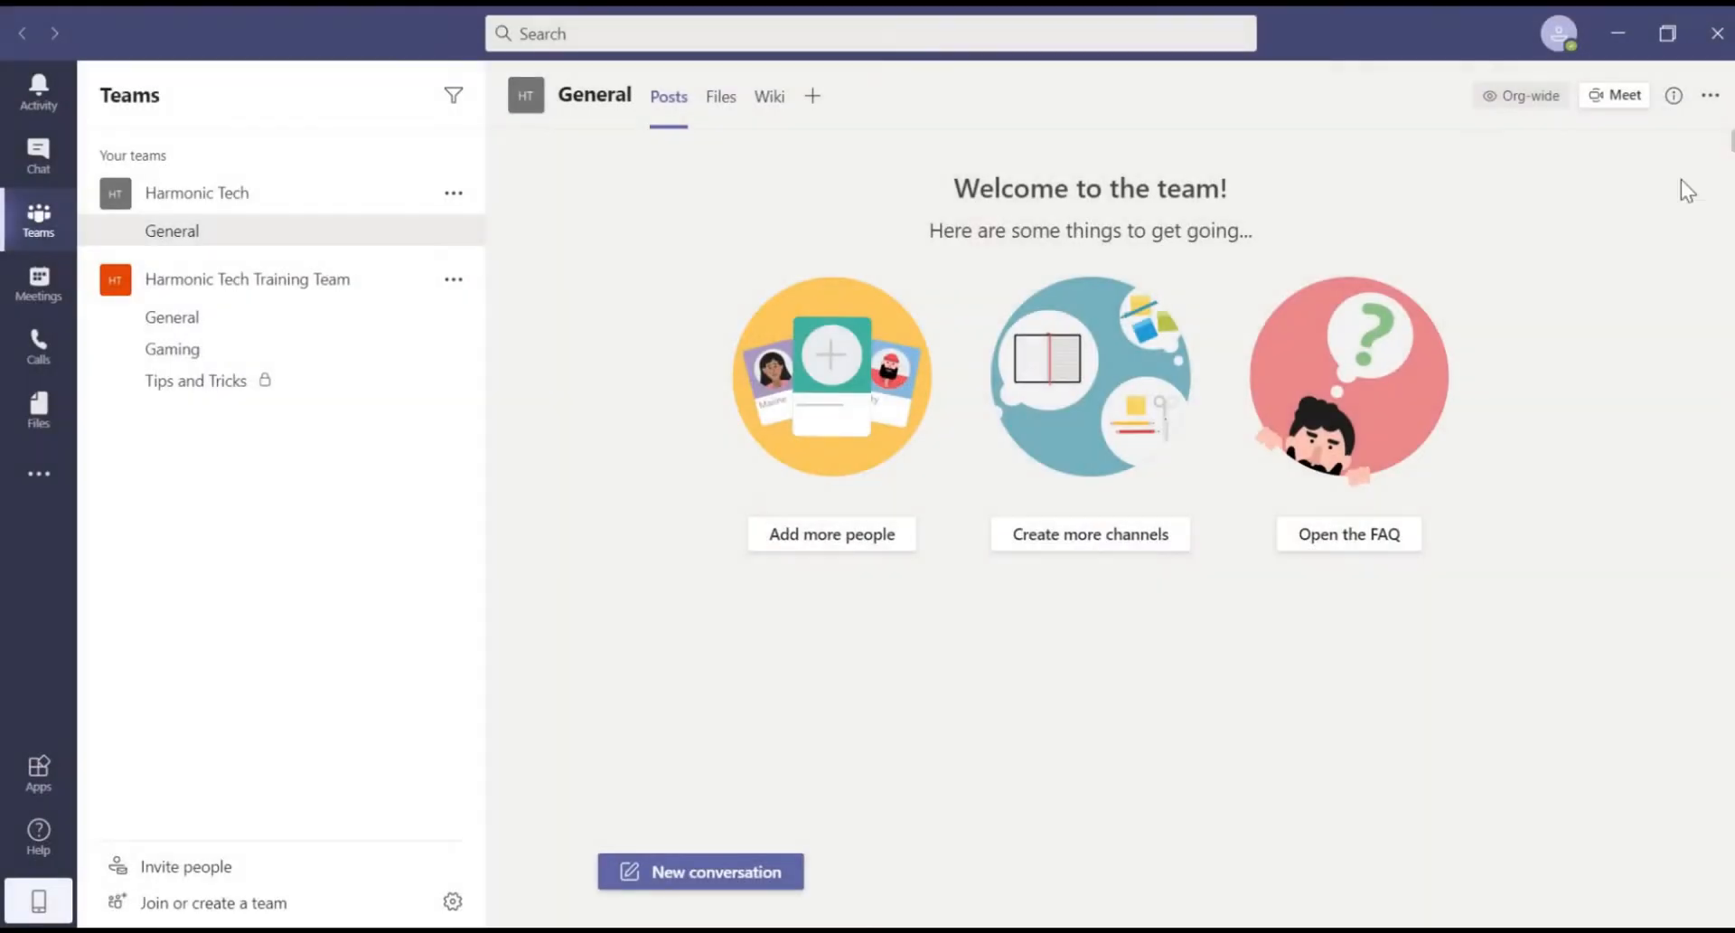
Step: Set status message 'Welcome to our team', shown when people message me, clearing after today
{"action": "left_click", "coordinate": [1558, 33]}
{"action": "mouse_move", "coordinate": [1453, 213]}
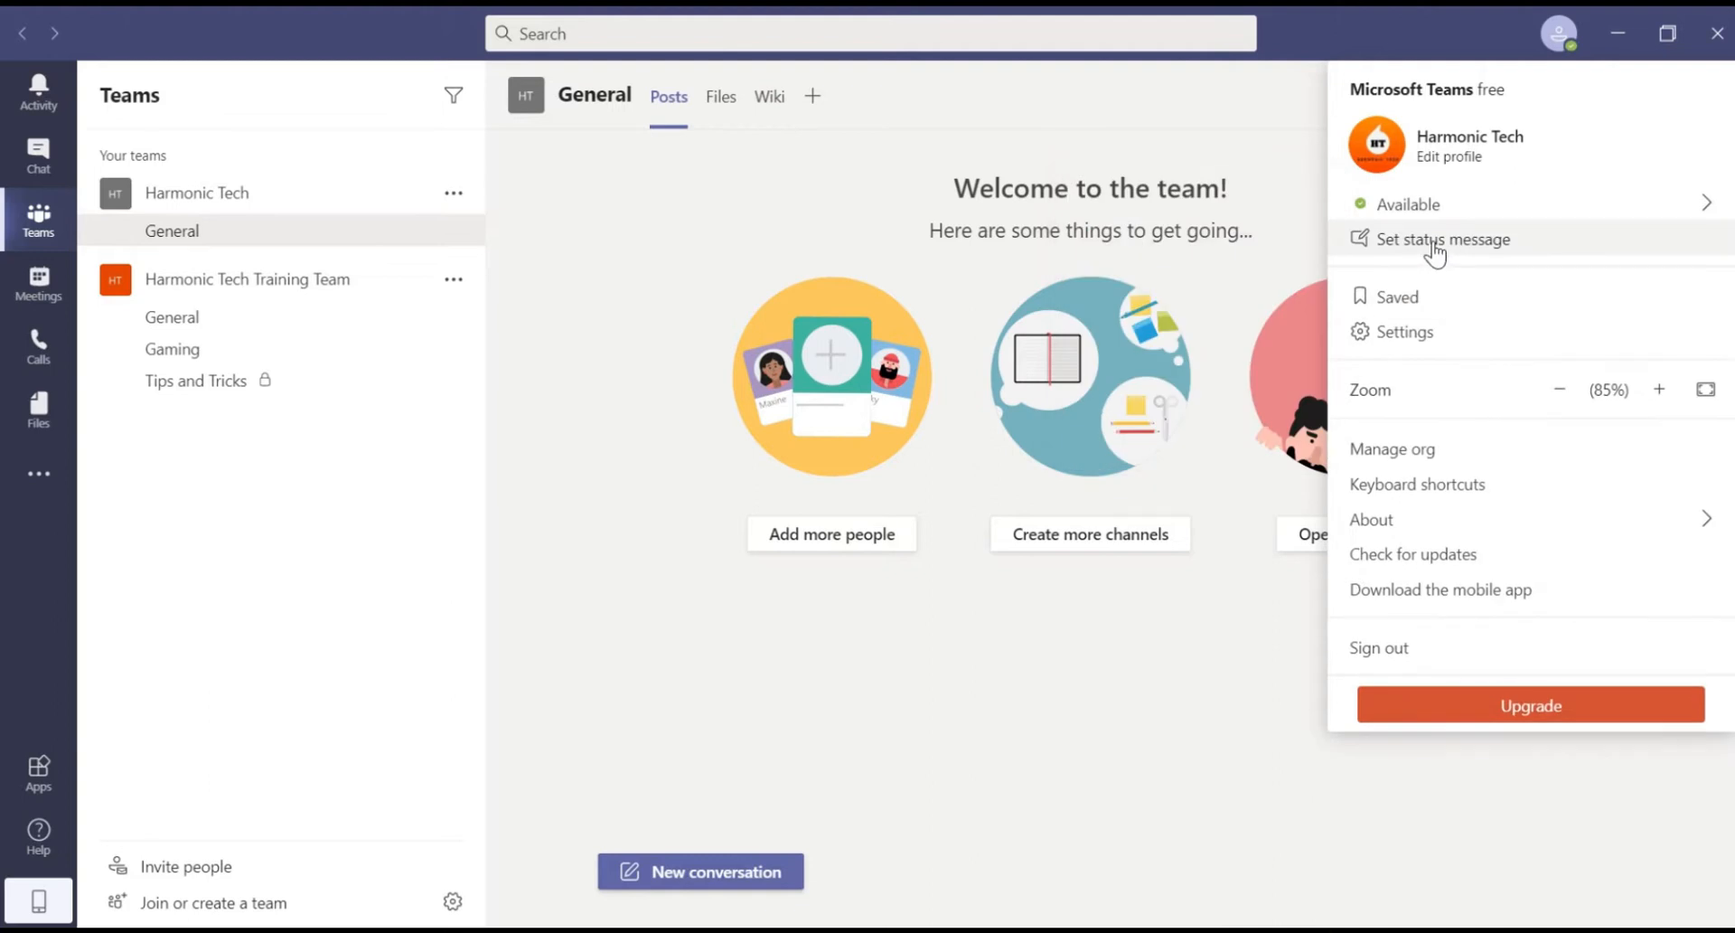
{"action": "left_click", "coordinate": [1433, 248]}
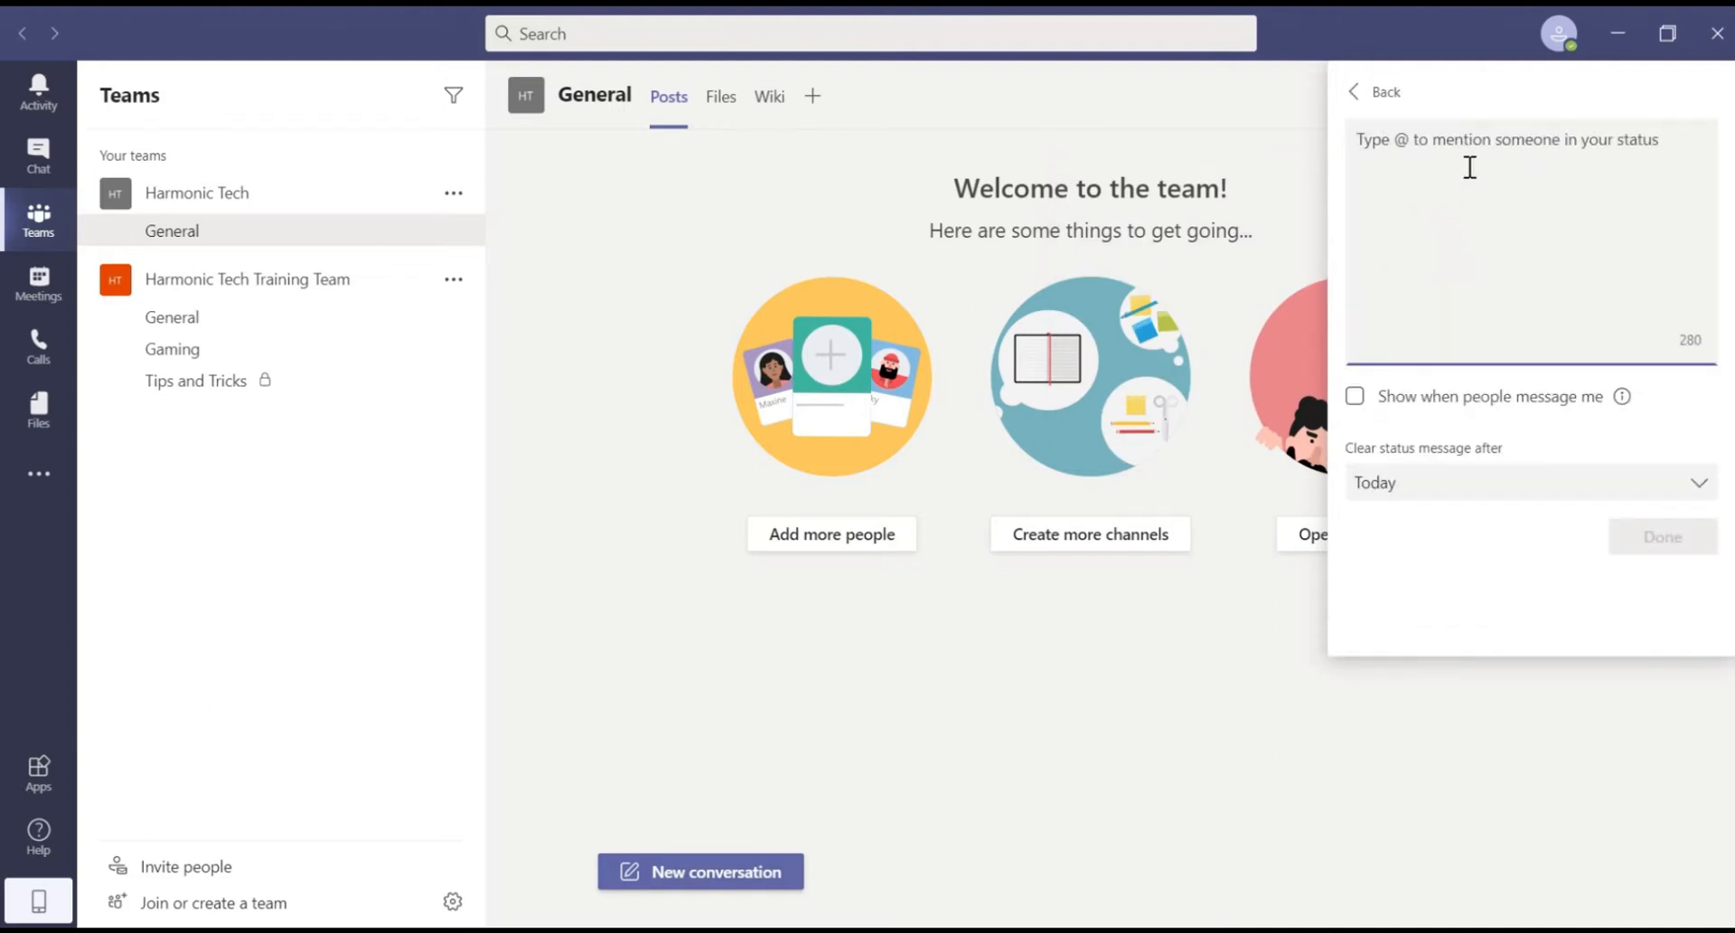
{"action": "type", "text": "Welcome"}
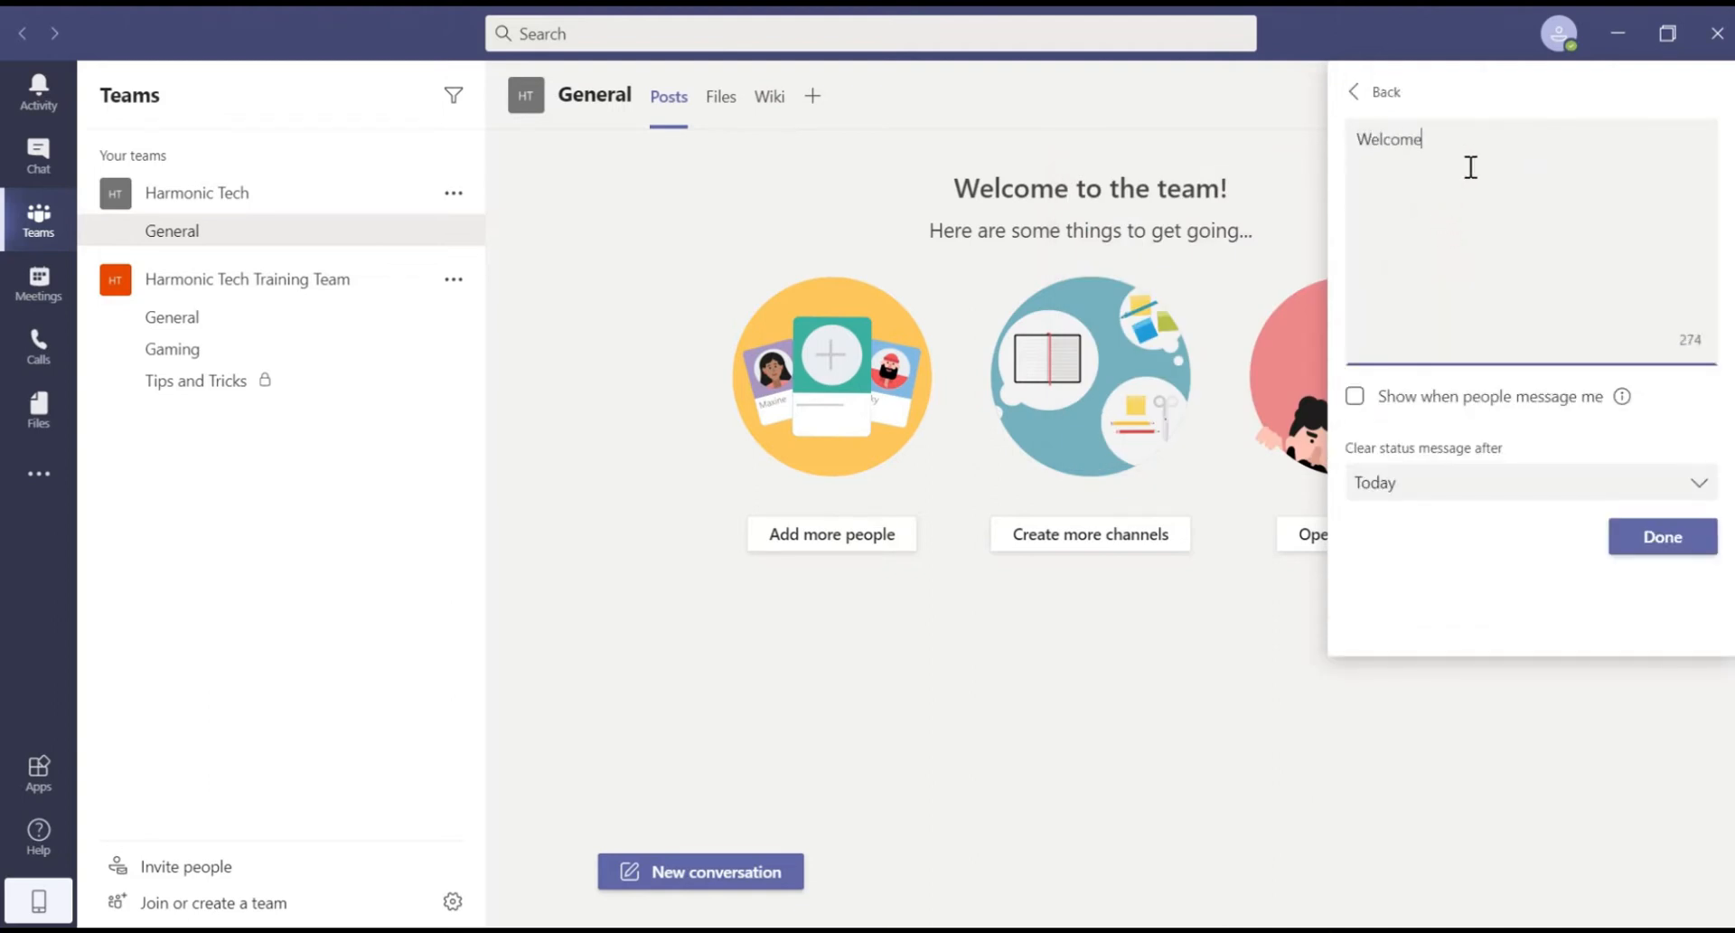
{"action": "type", "text": " to our team"}
{"action": "left_click", "coordinate": [1355, 396]}
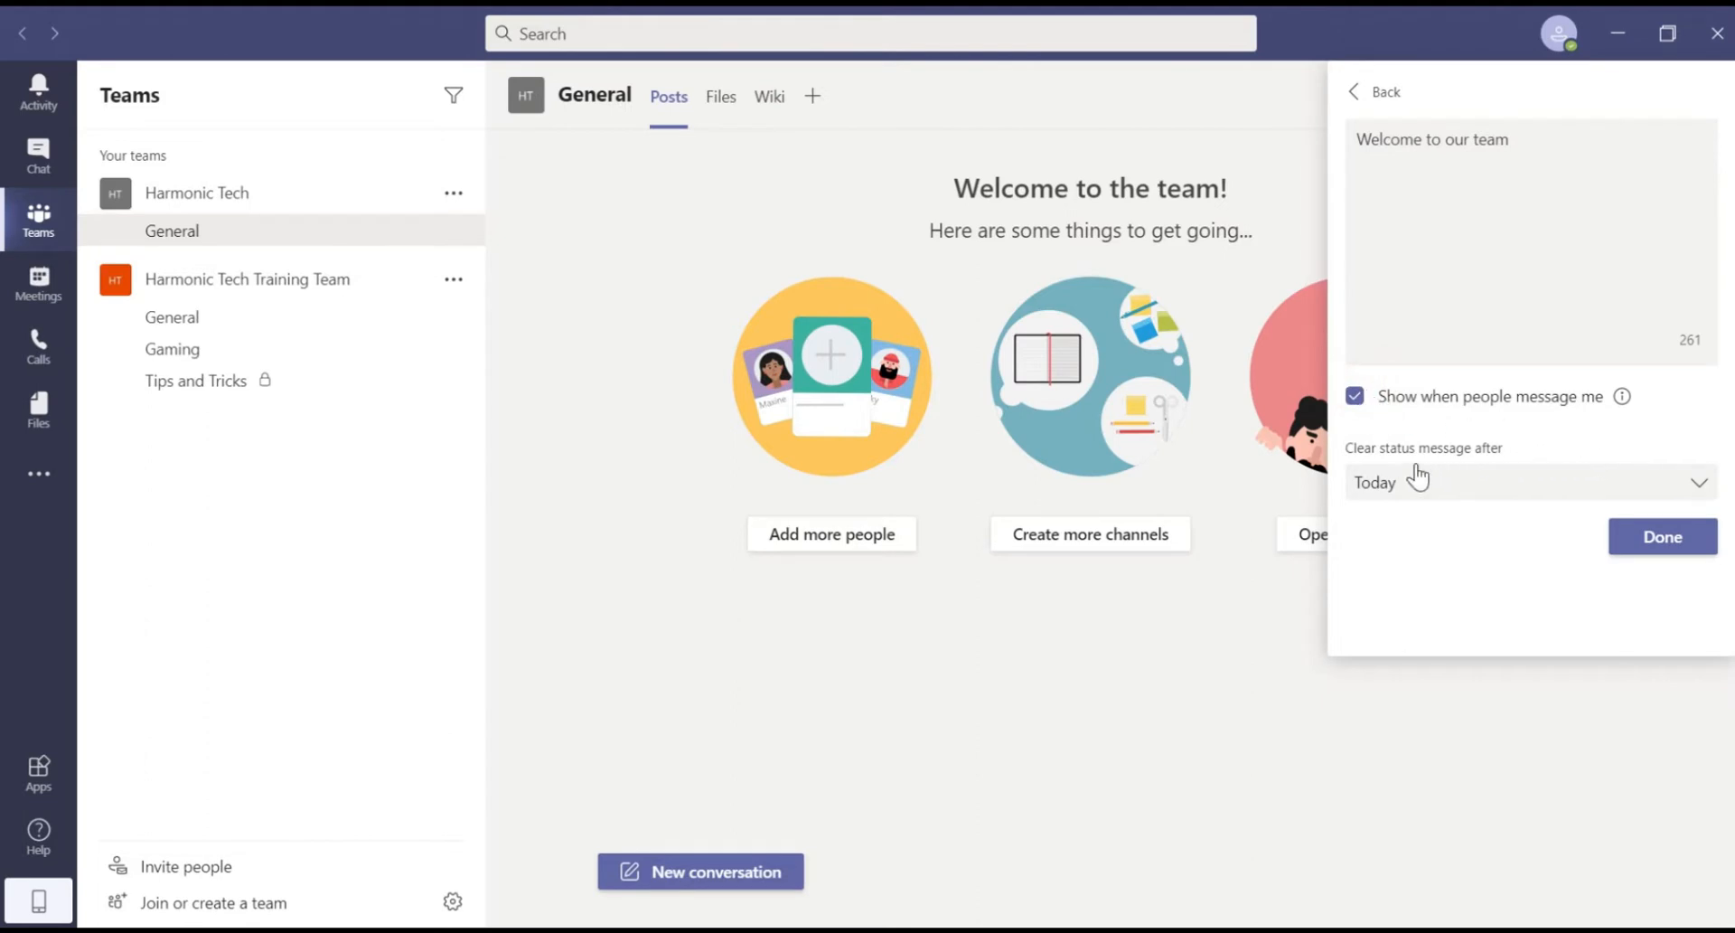
{"action": "left_click", "coordinate": [1587, 482]}
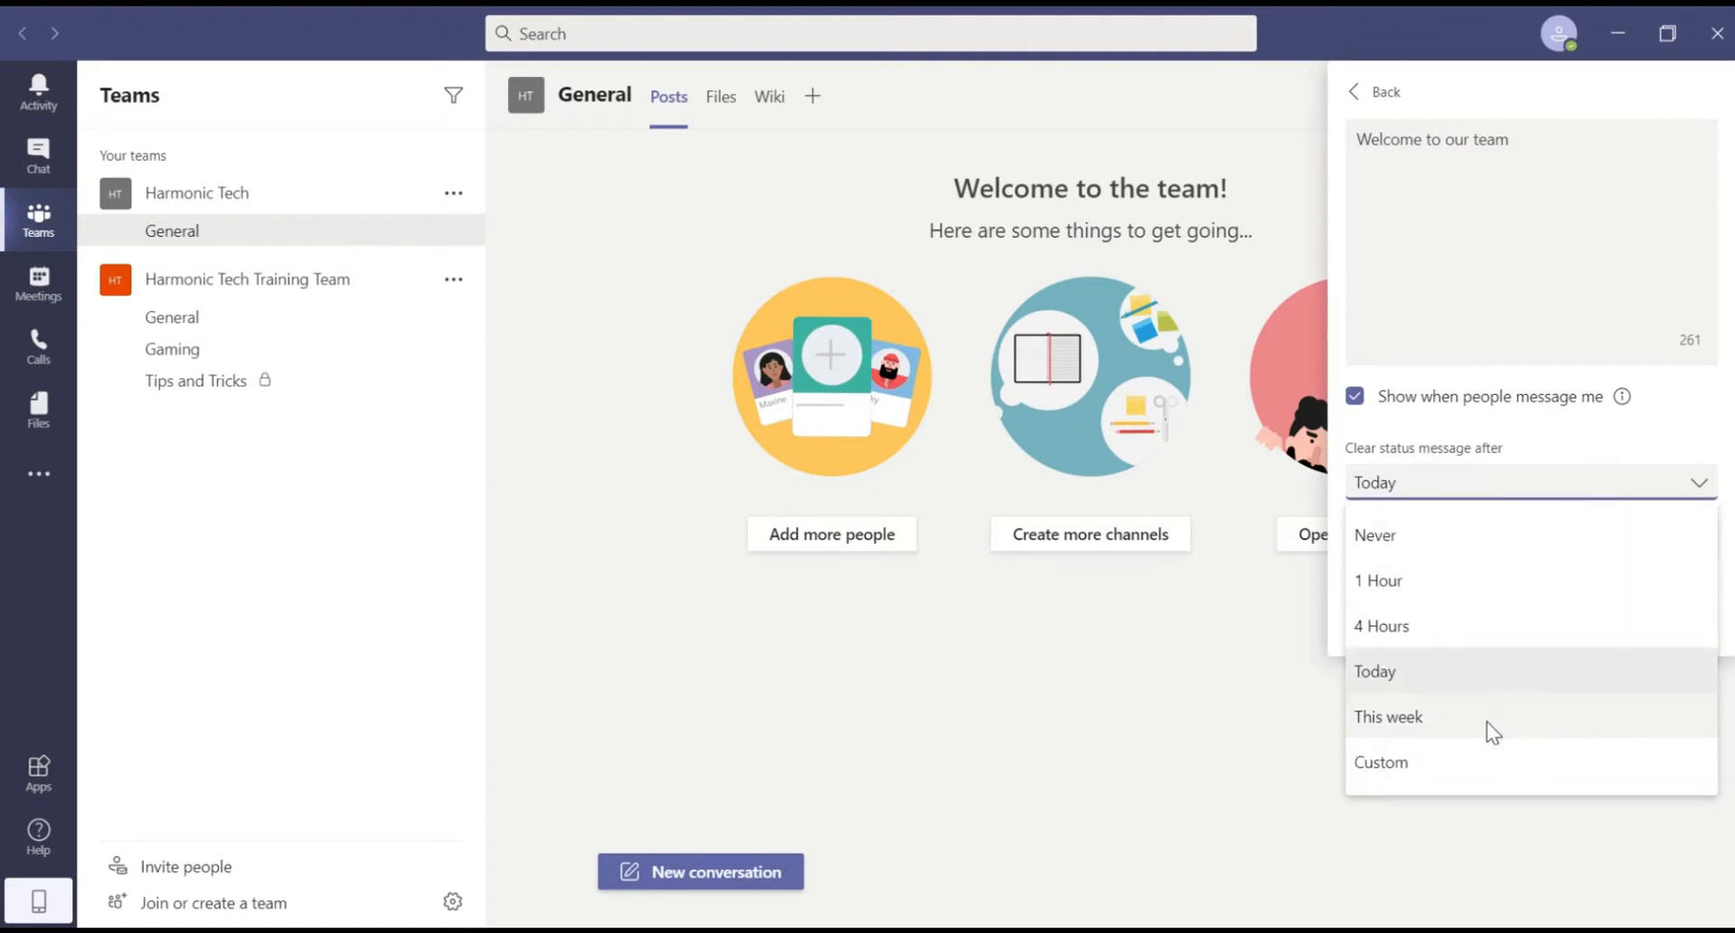
{"action": "left_click", "coordinate": [1534, 479]}
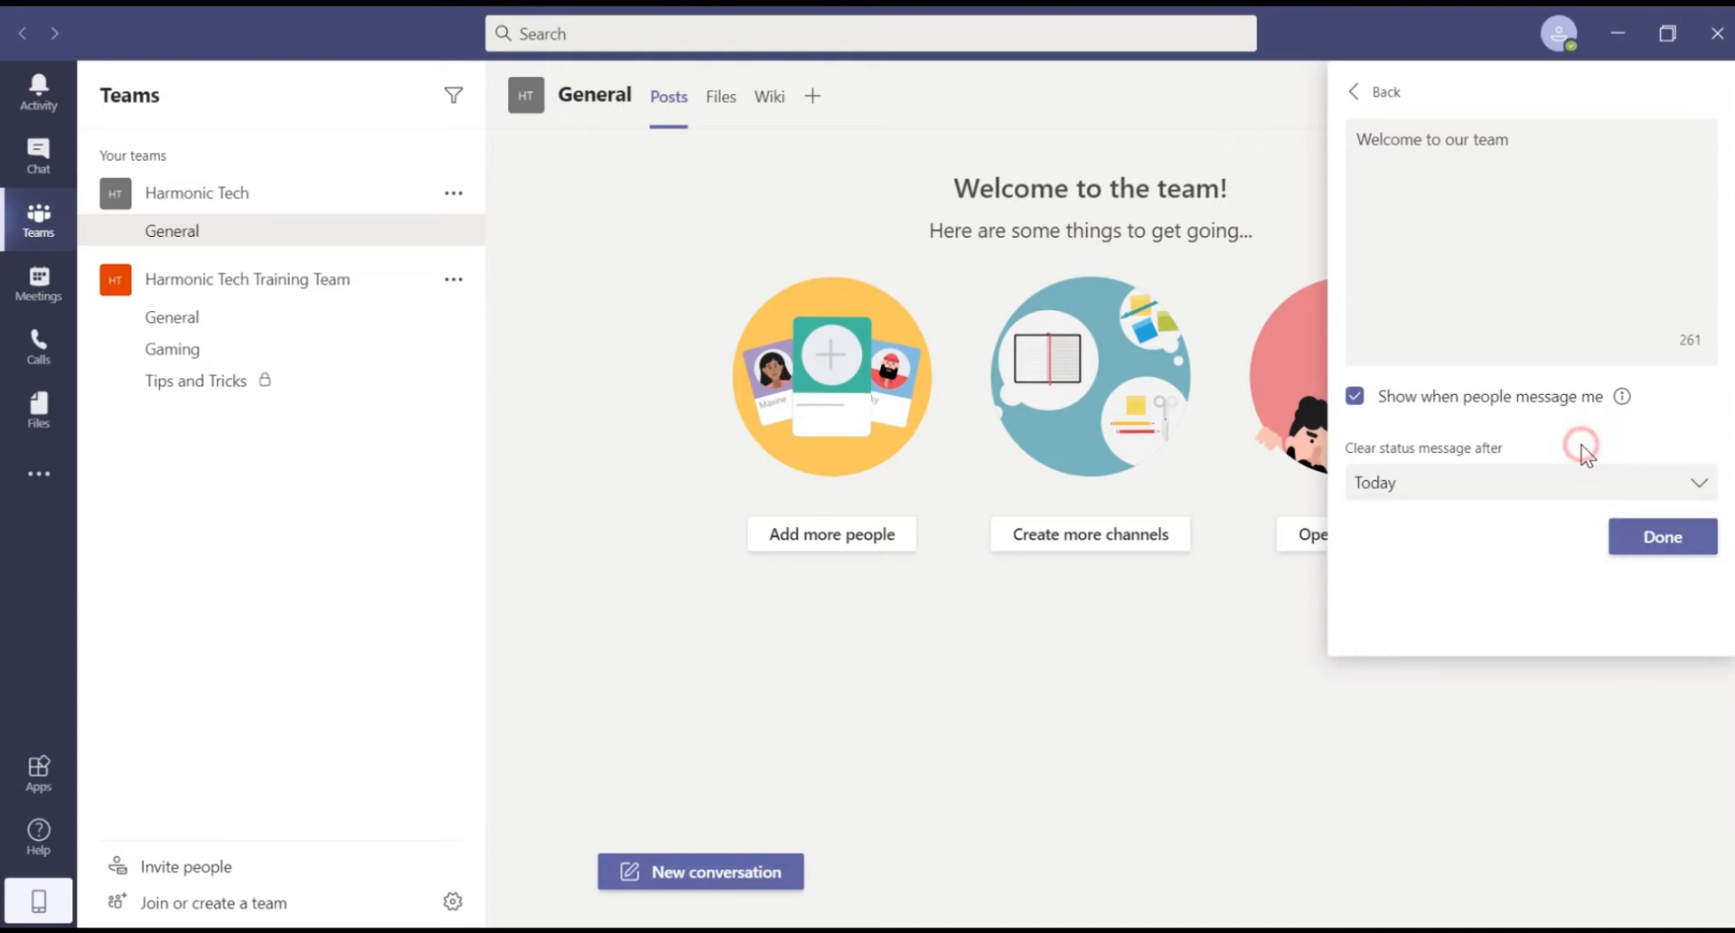
{"action": "left_click", "coordinate": [1659, 539]}
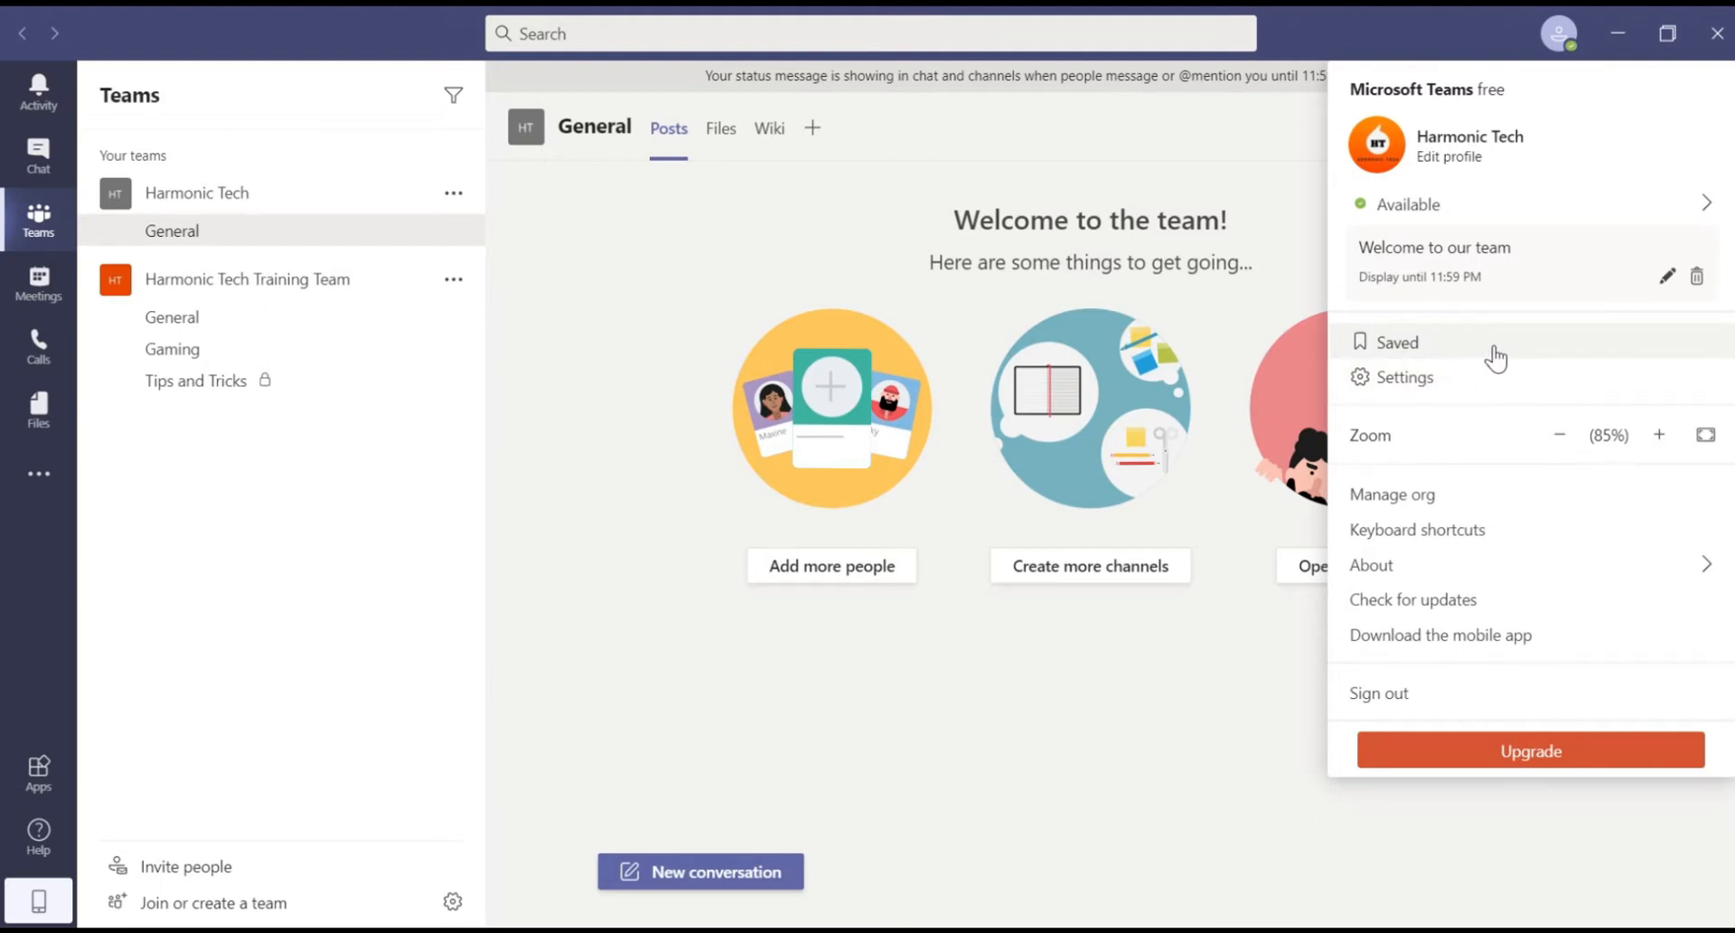
Step: Open the Harmonic Tech org settings and expand Manage invites and the org join link
{"action": "left_click", "coordinate": [1446, 377]}
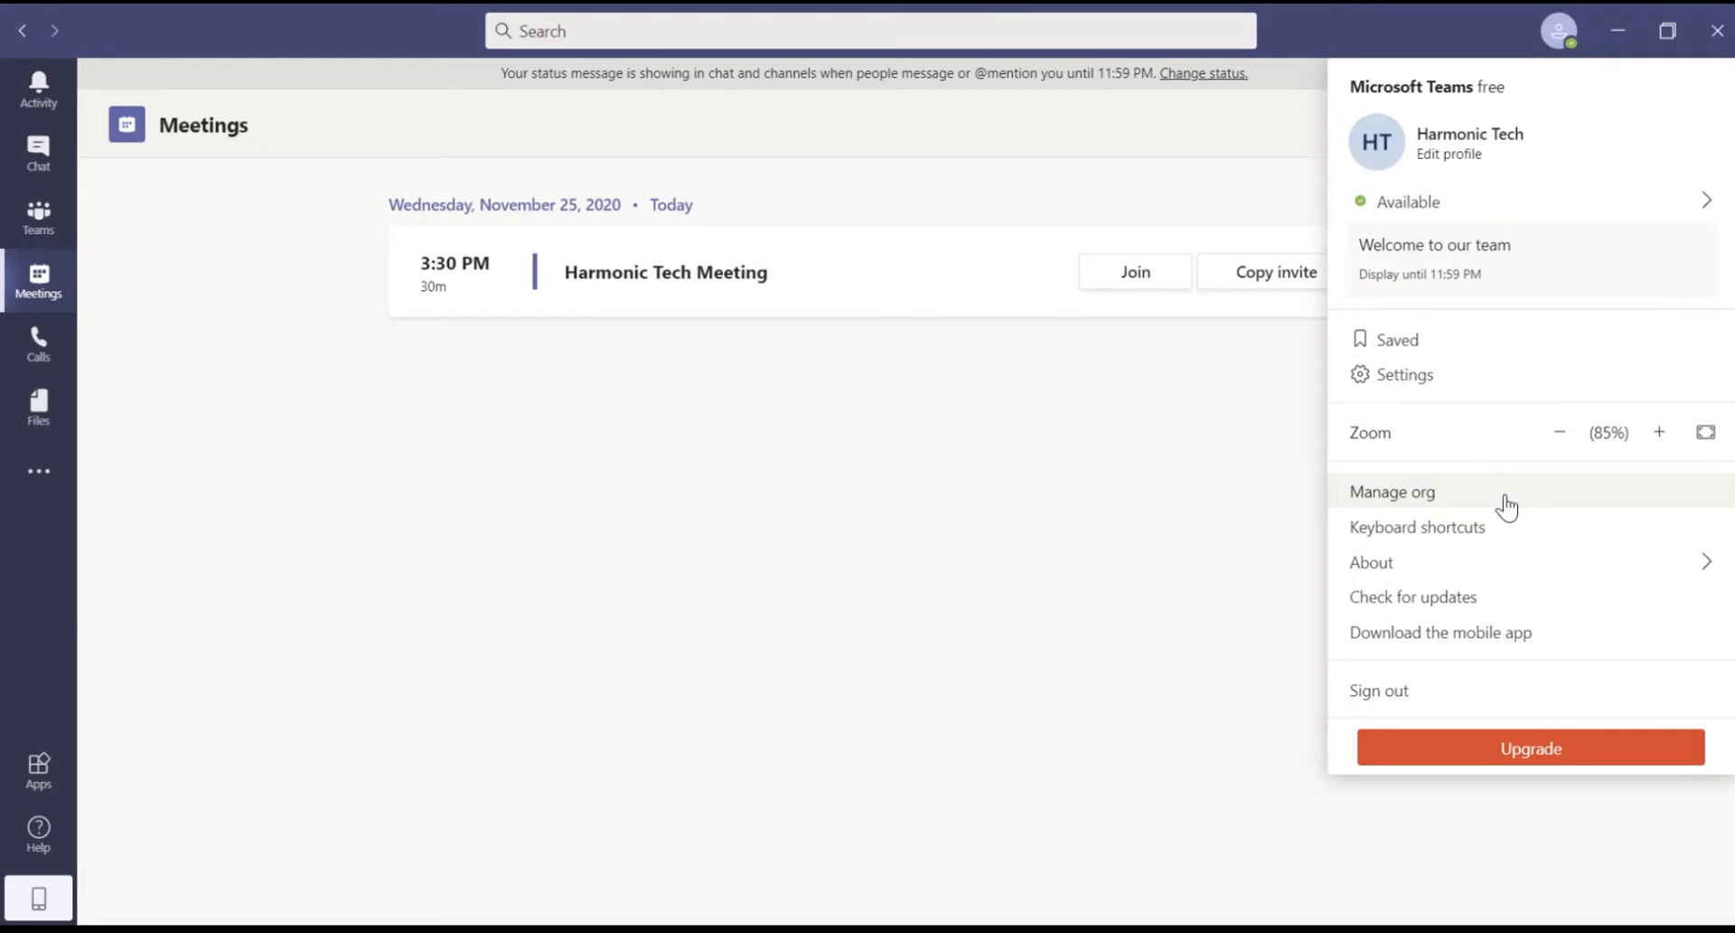
{"action": "left_click", "coordinate": [1505, 497]}
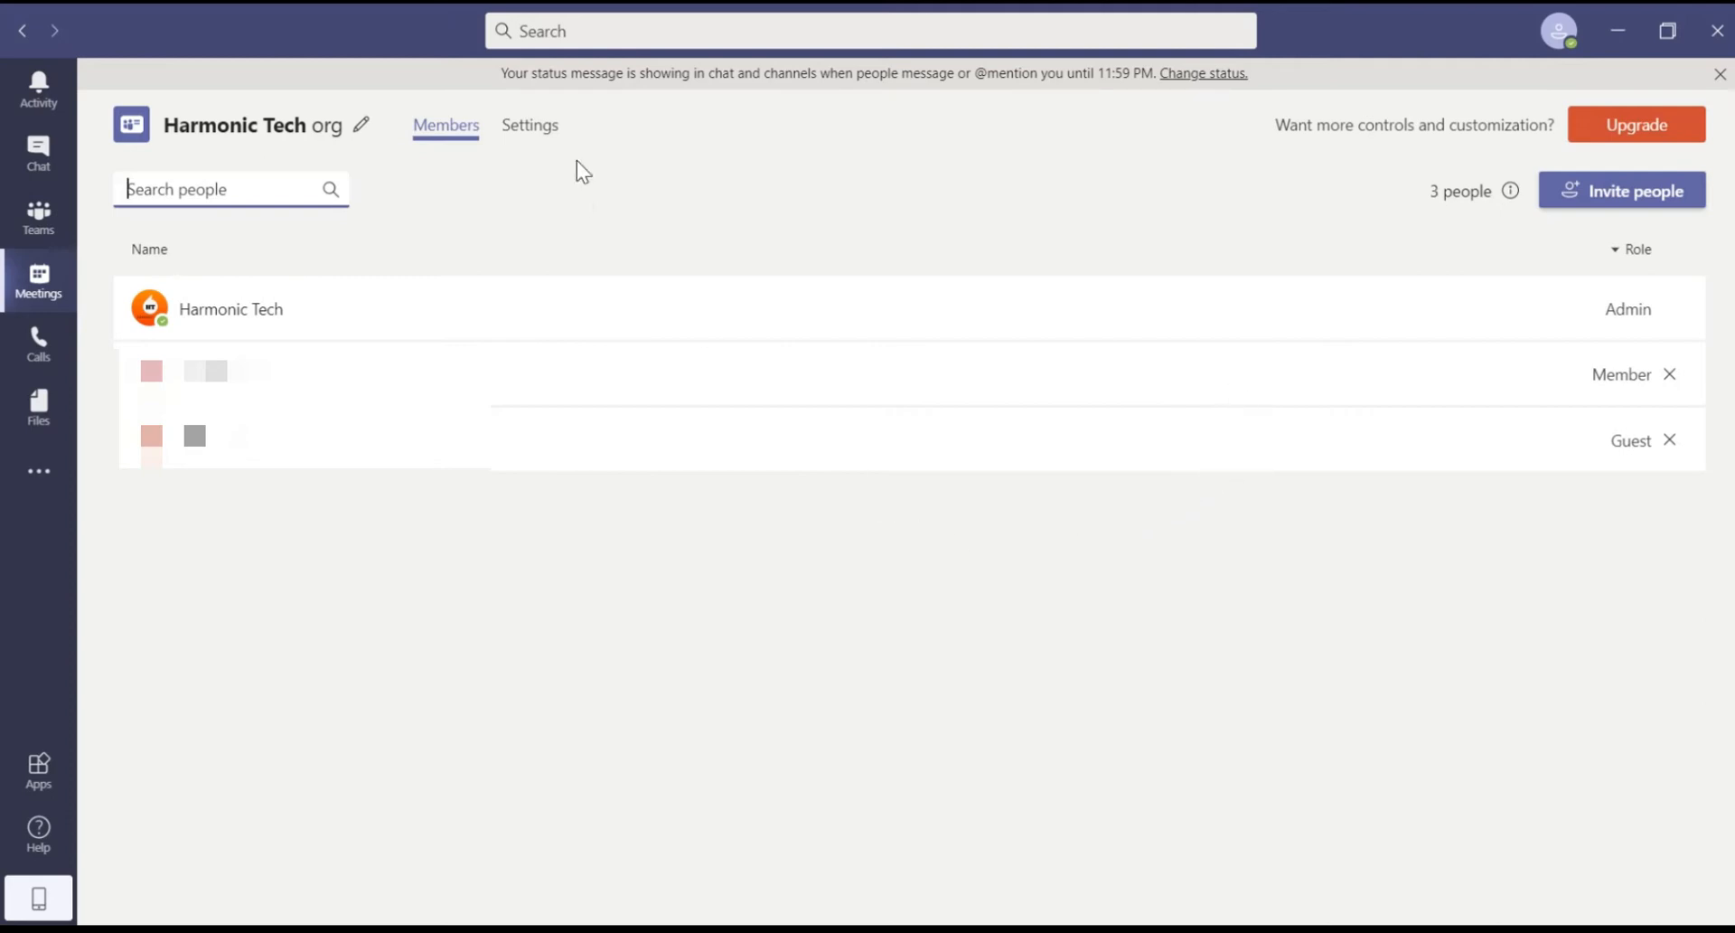
{"action": "left_click", "coordinate": [540, 126]}
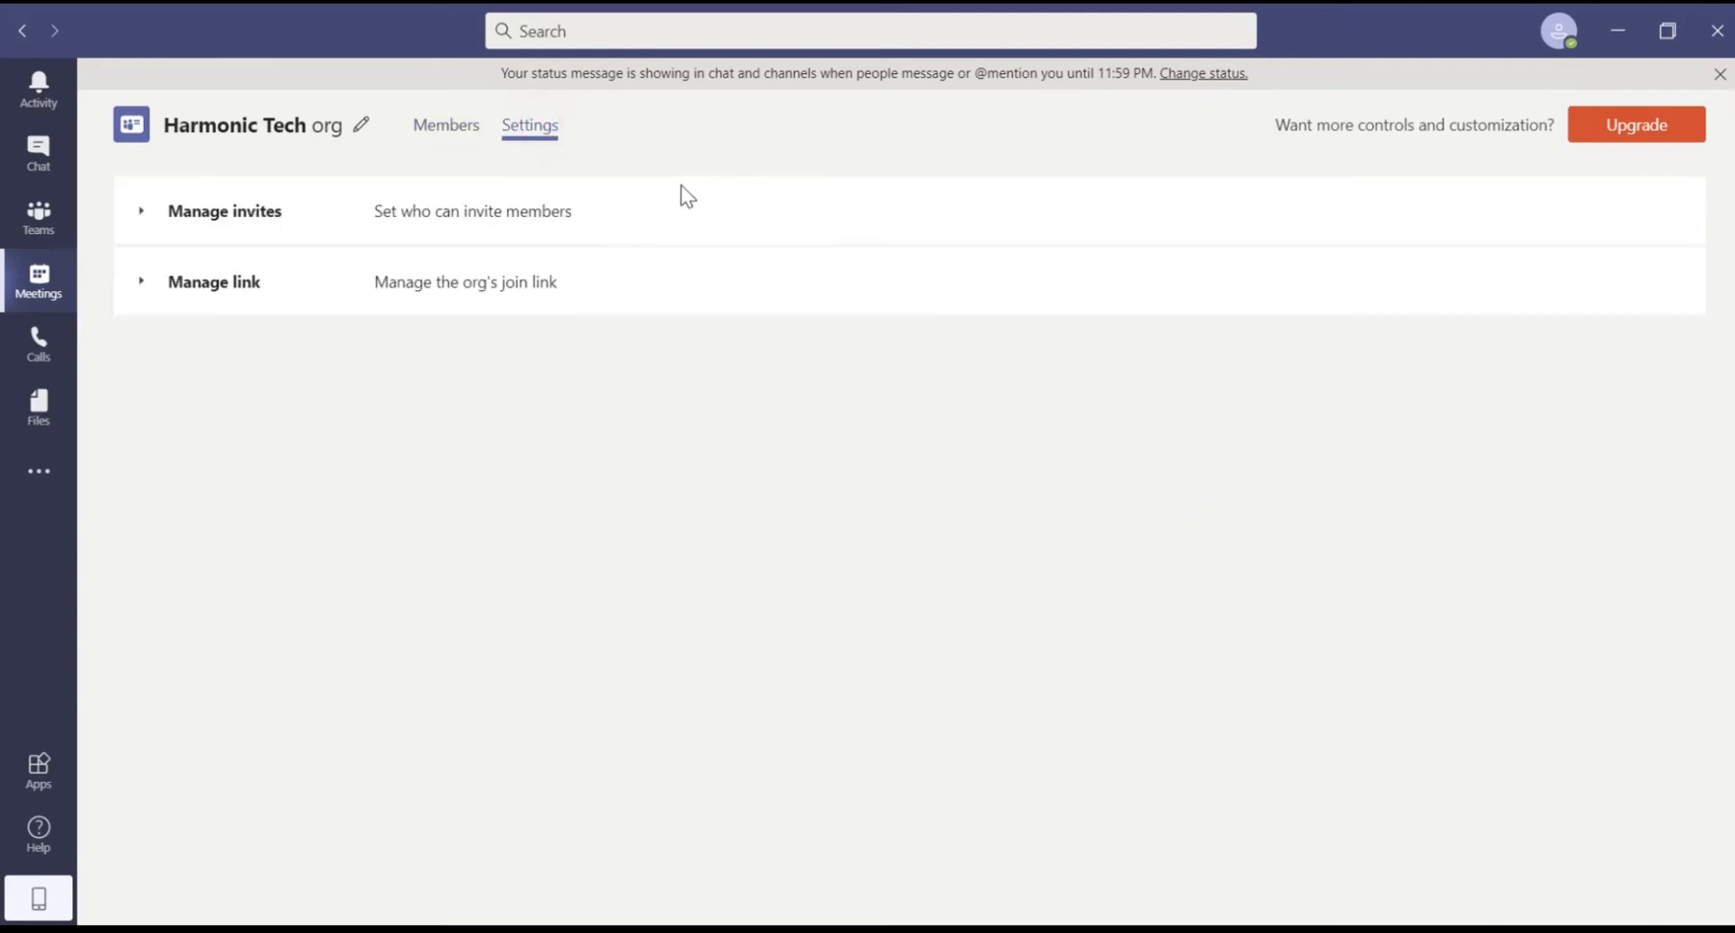
{"action": "left_click", "coordinate": [269, 217]}
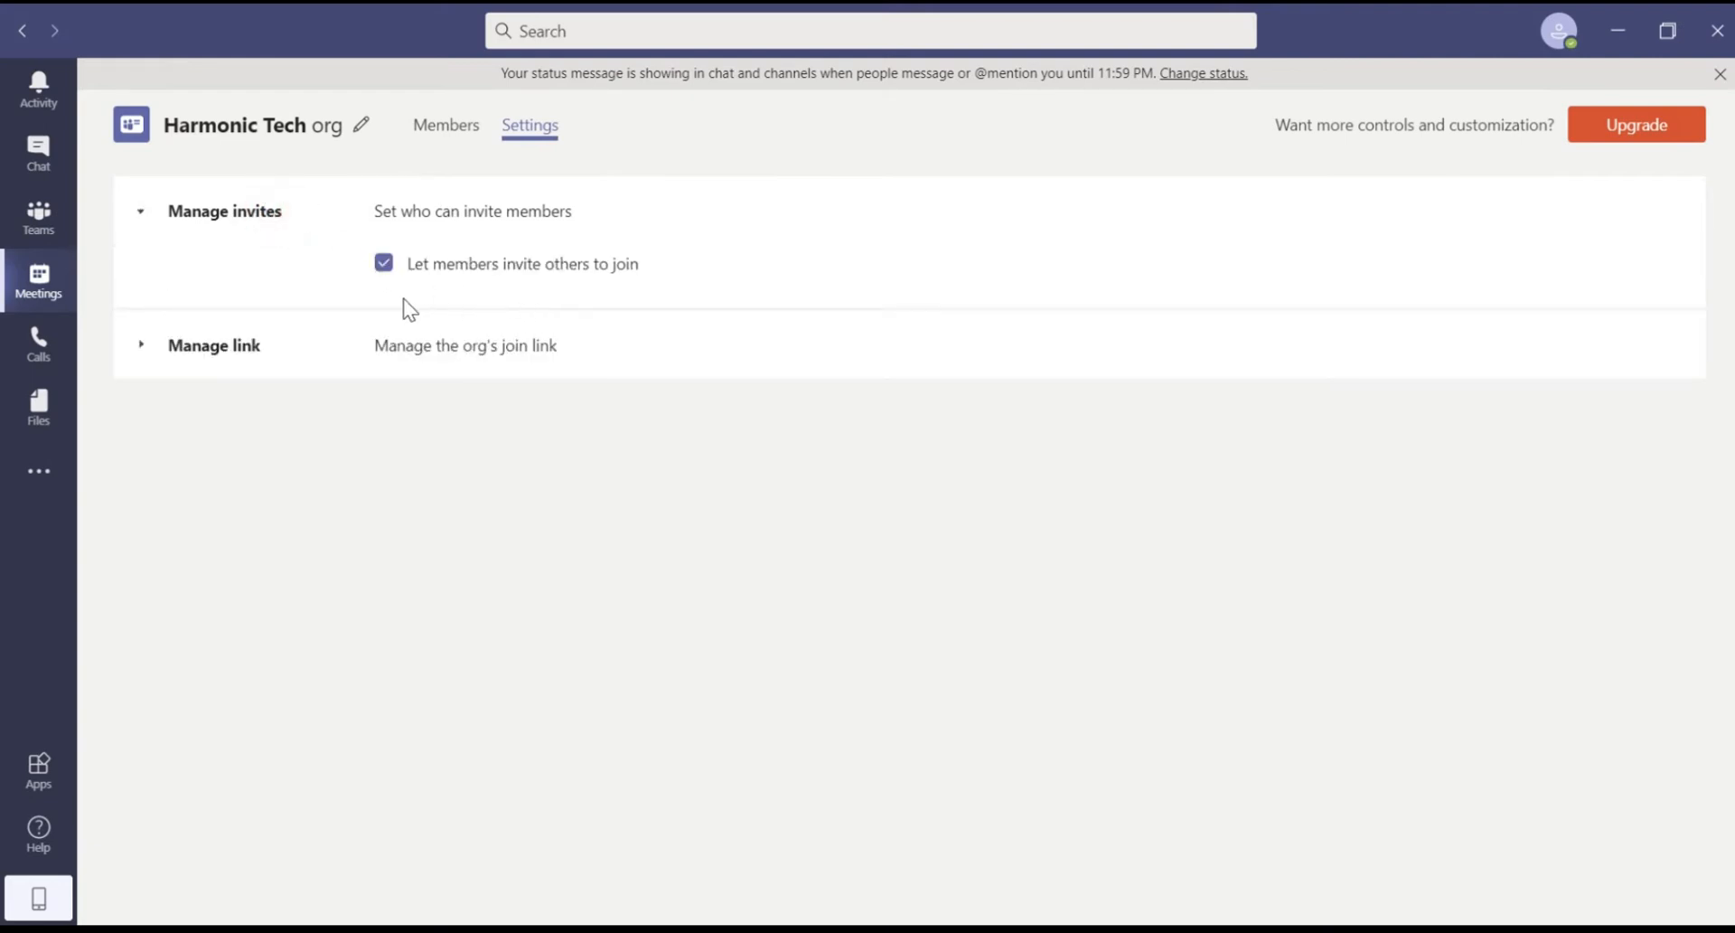
{"action": "left_click", "coordinate": [227, 346]}
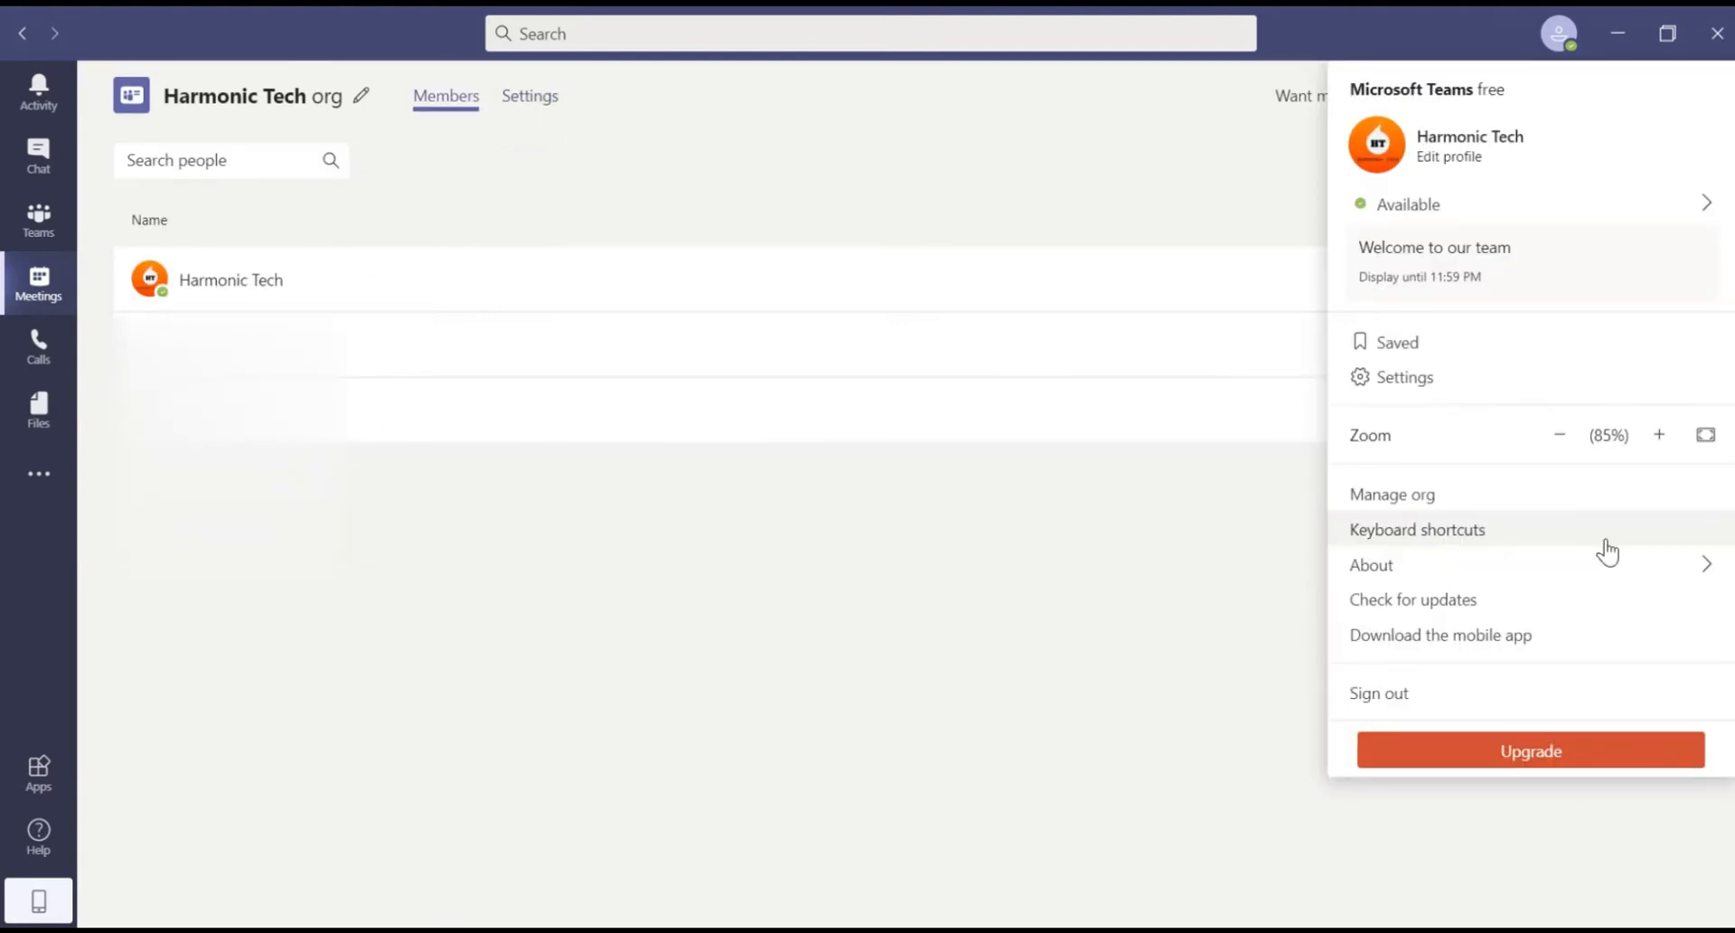
{"action": "left_click", "coordinate": [1550, 535]}
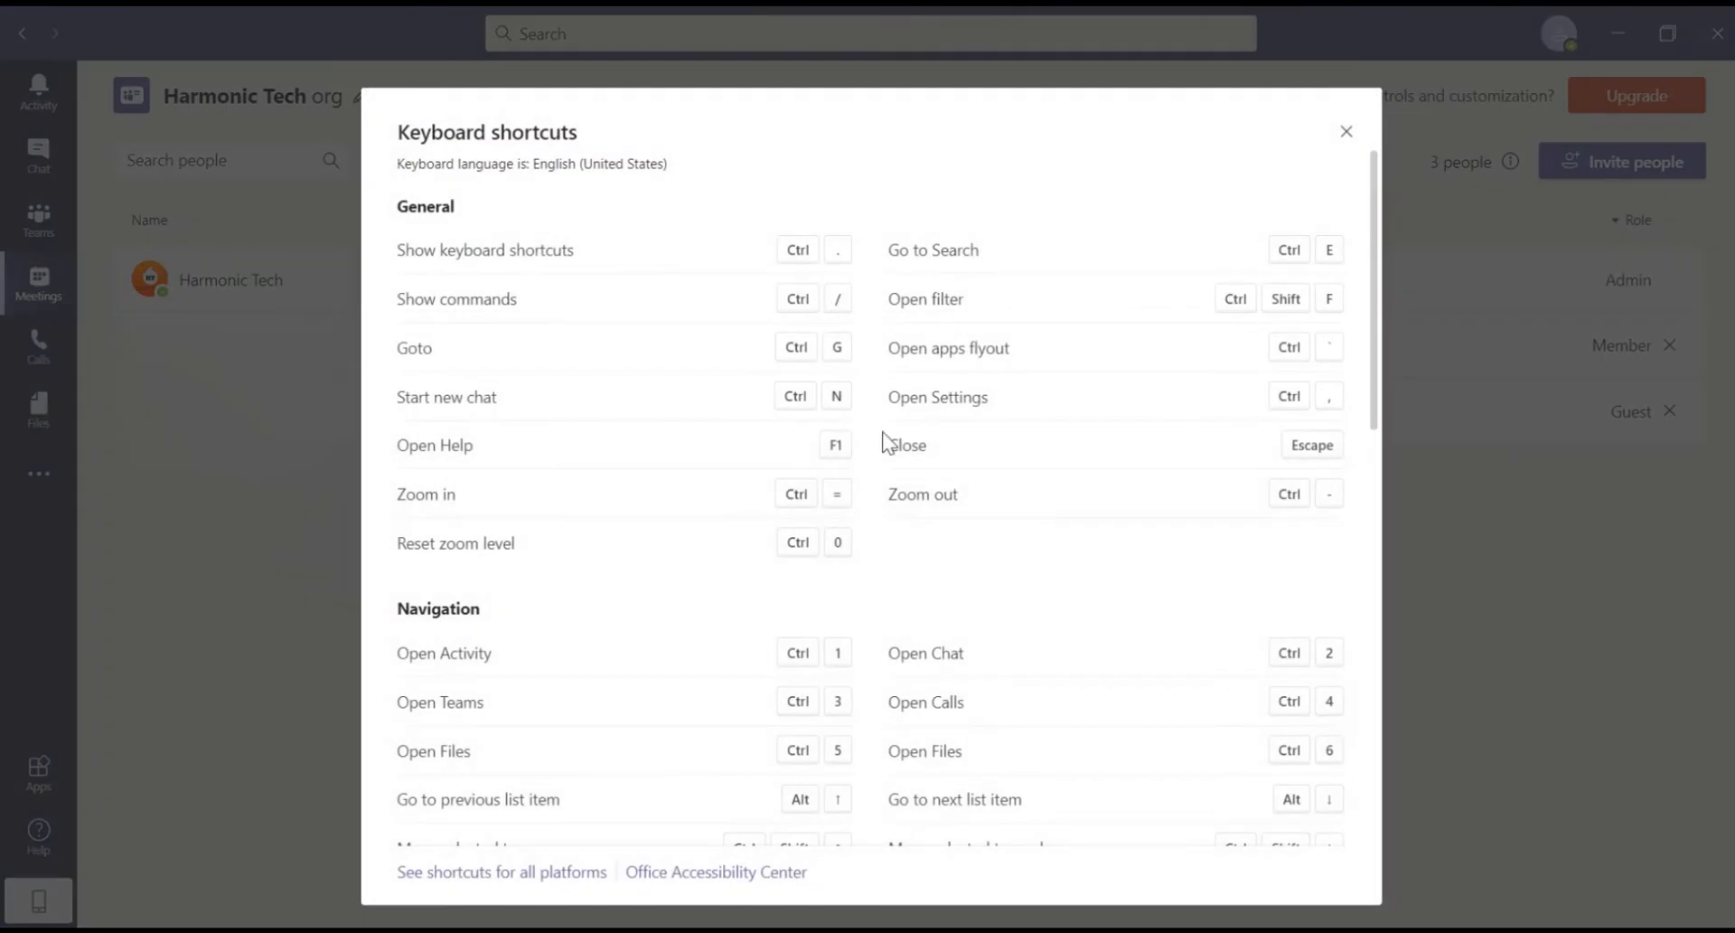
Step: Check for Teams updates and return to the teams view
{"action": "scroll", "coordinate": [907, 429], "scroll_direction": "down", "scroll_amount": 3}
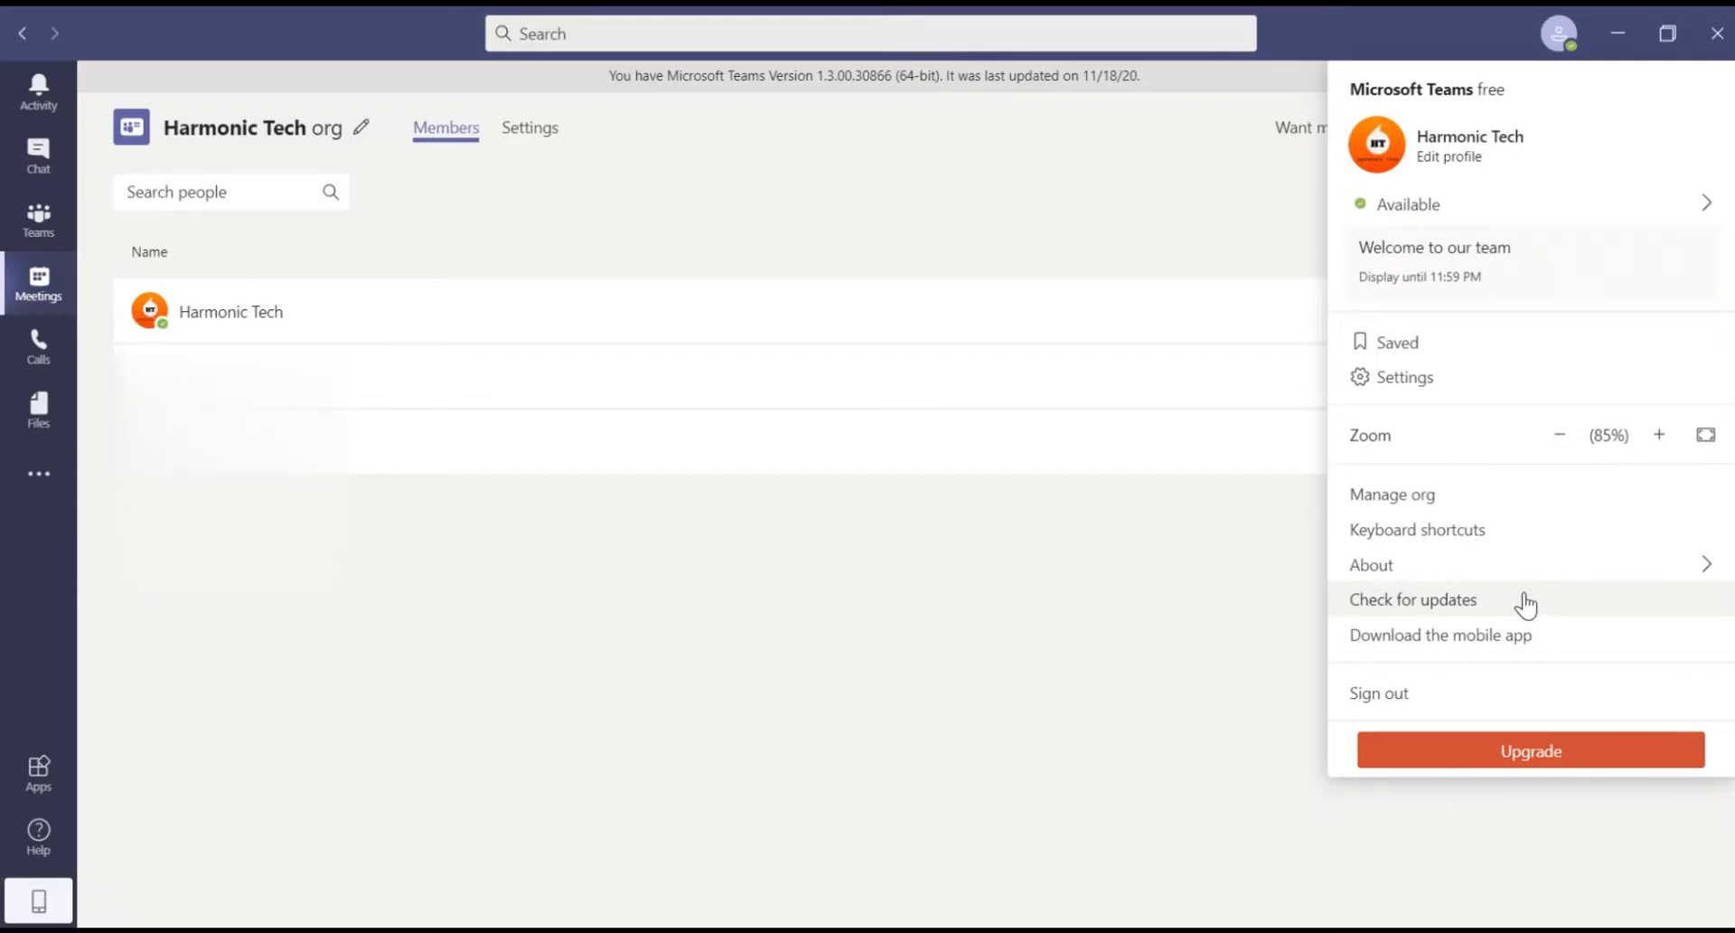
{"action": "left_click", "coordinate": [1466, 613]}
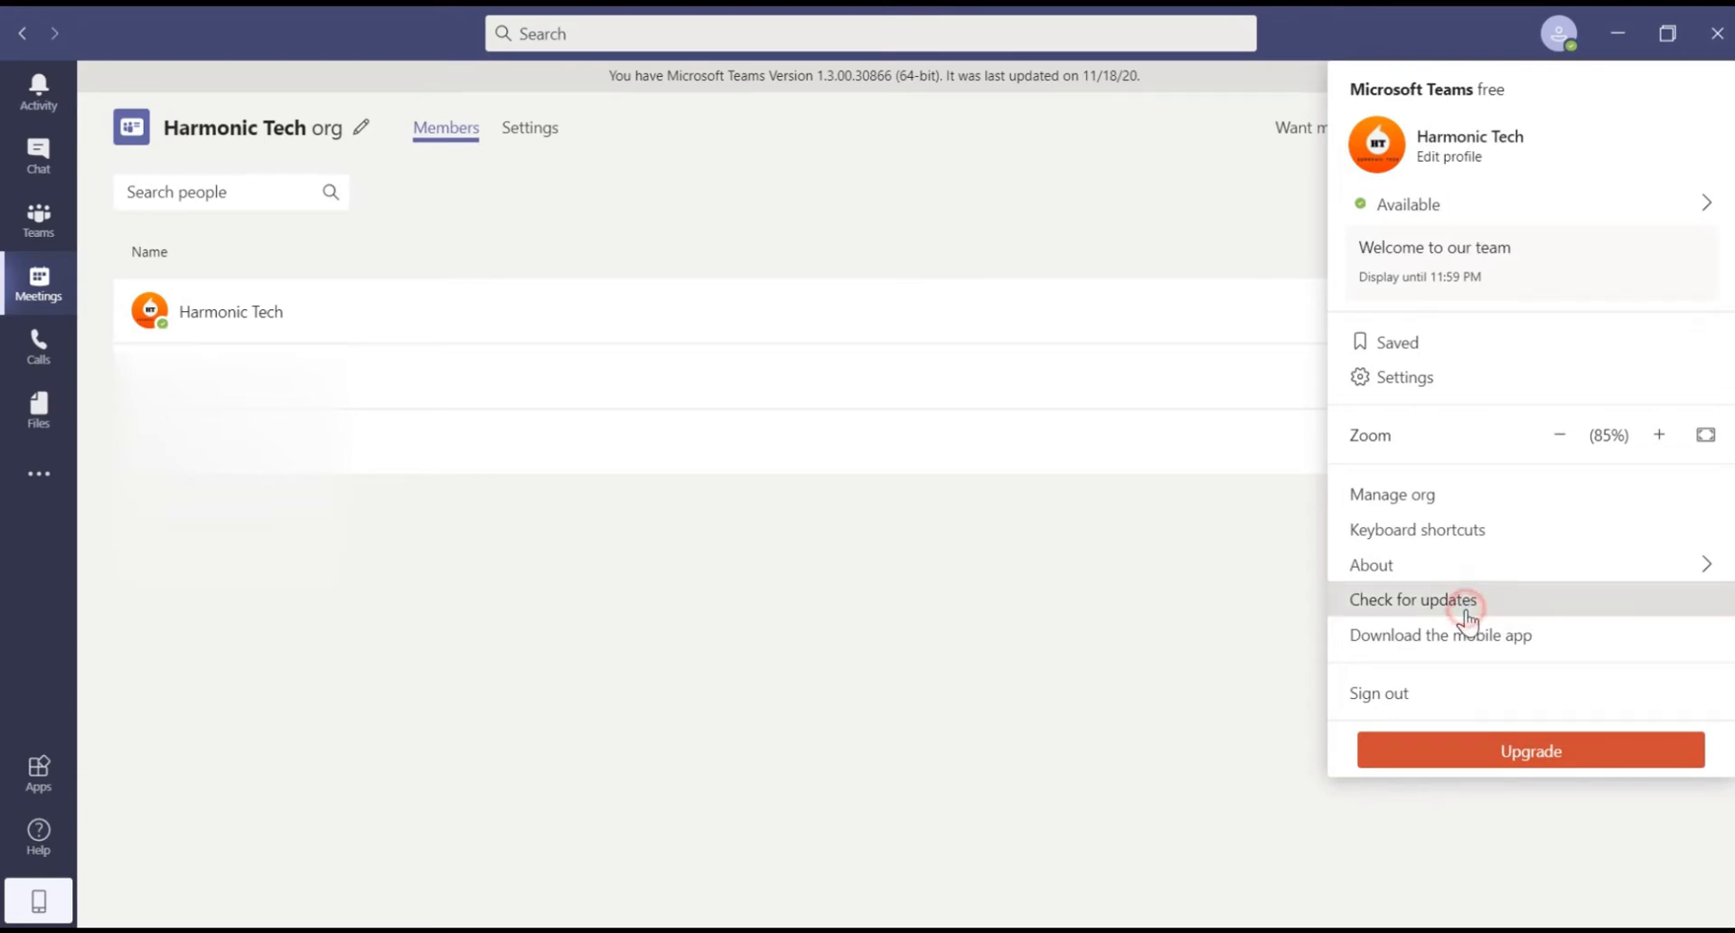
{"action": "left_click", "coordinate": [39, 219]}
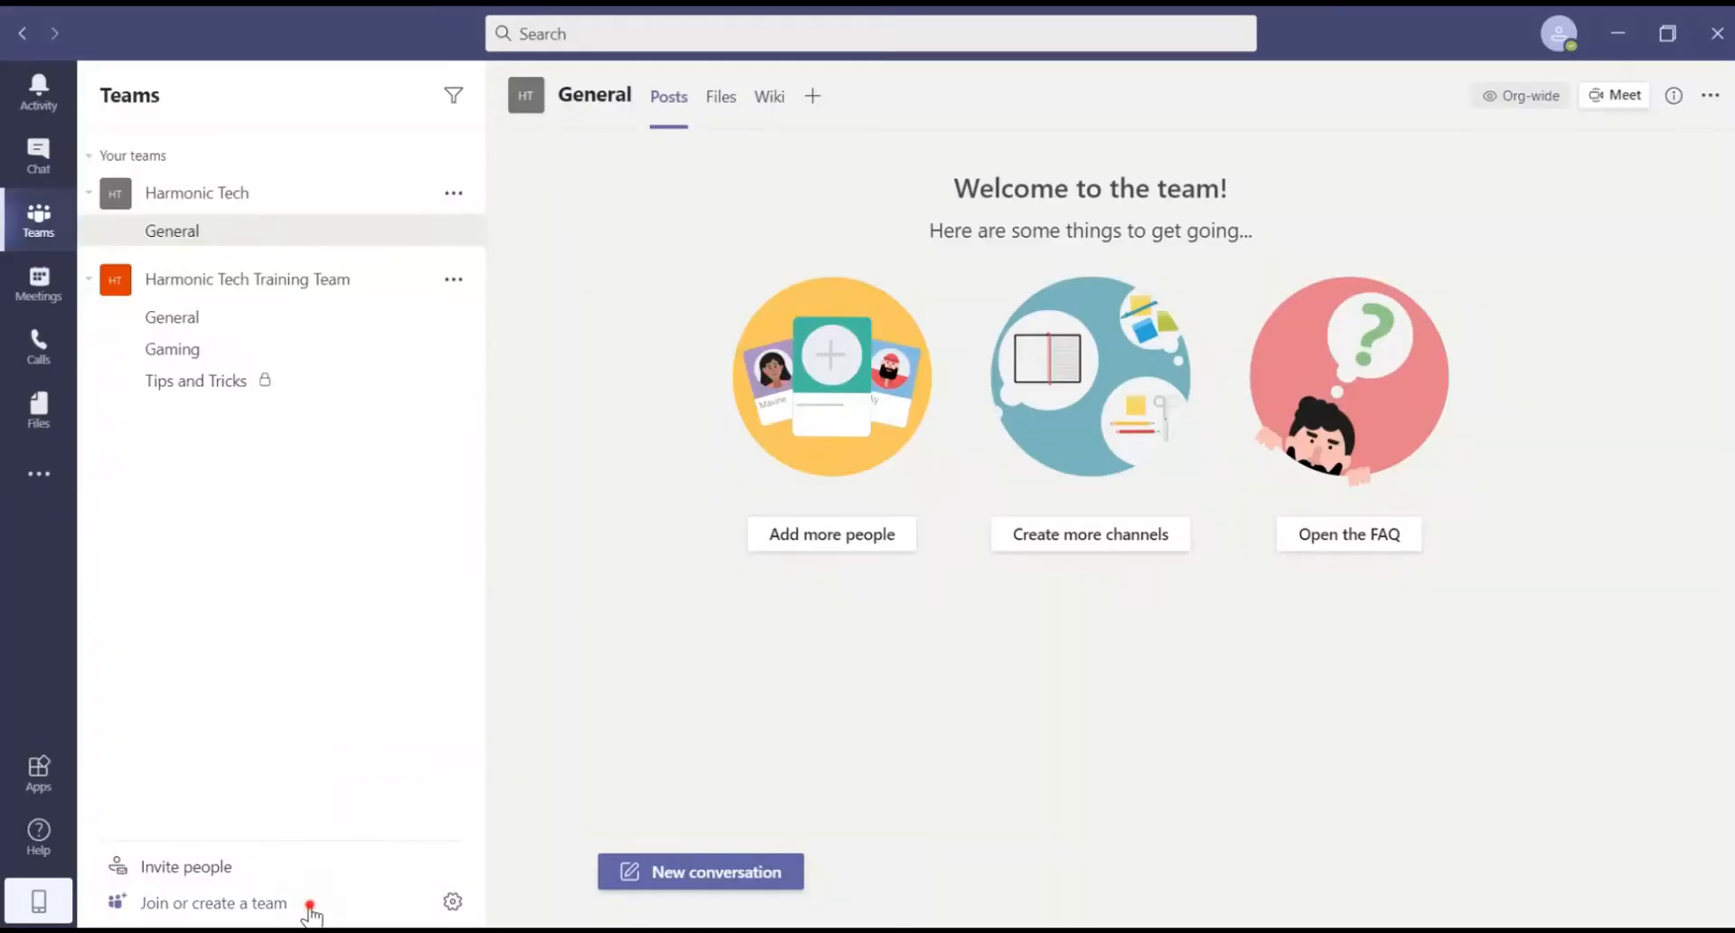
Step: Start creating a new team from scratch via Join or create a team
{"action": "left_click", "coordinate": [310, 904]}
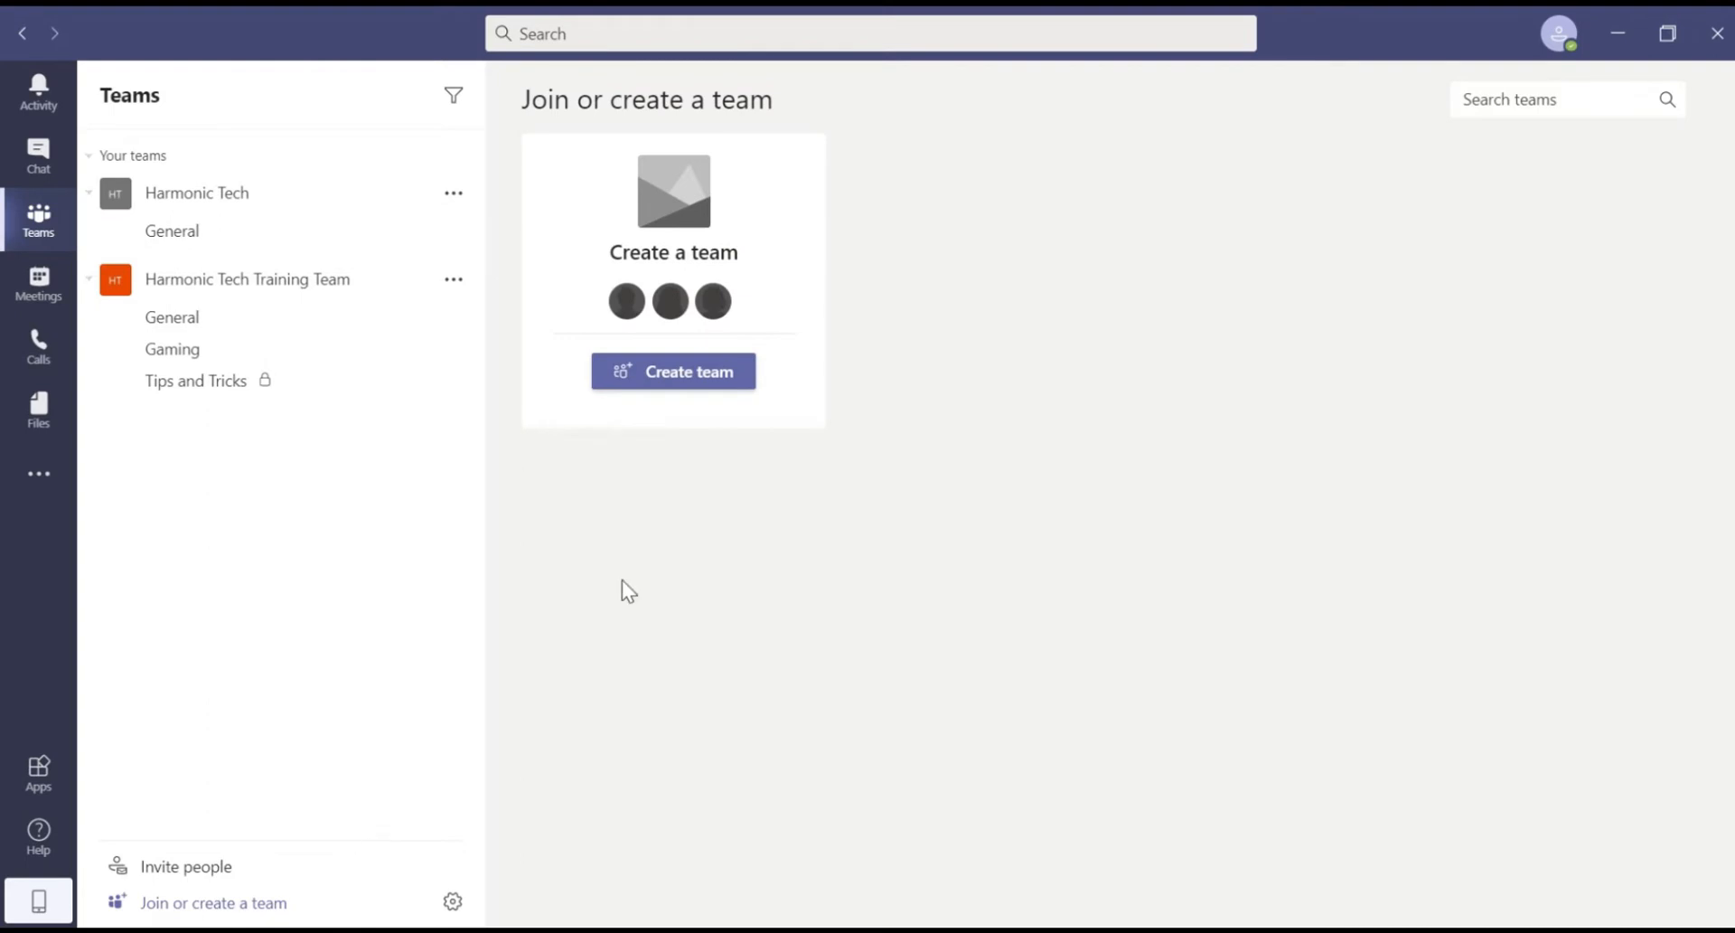
{"action": "left_click", "coordinate": [671, 378]}
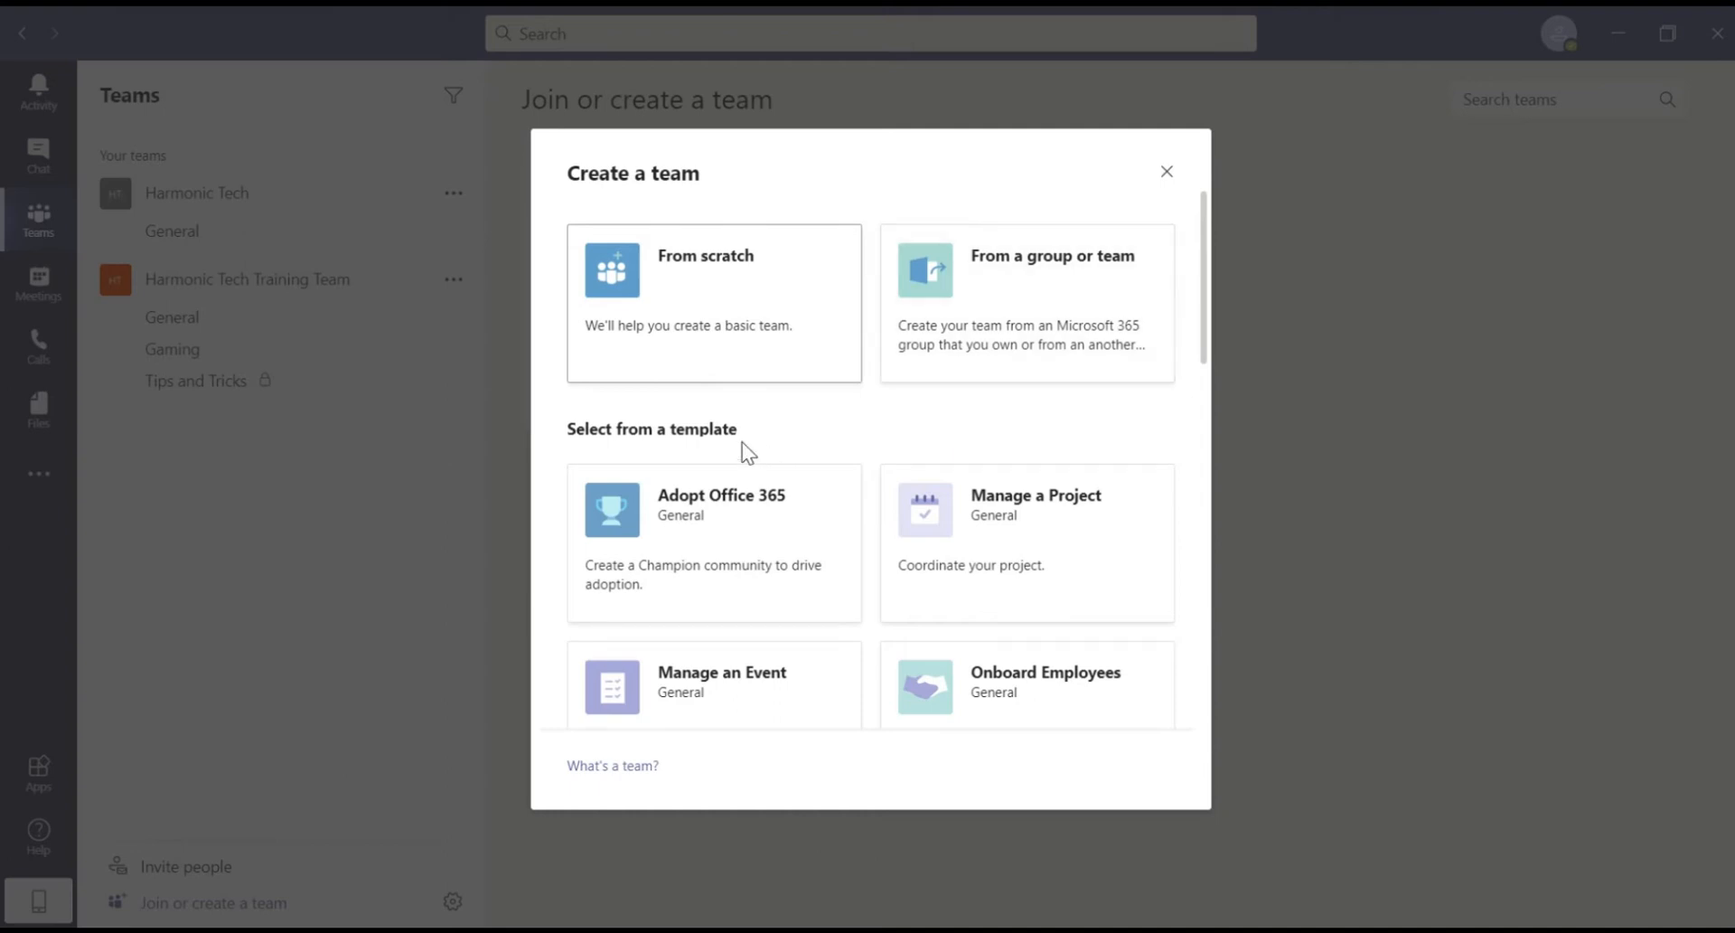
{"action": "scroll", "coordinate": [741, 442], "scroll_direction": "down", "scroll_amount": 3}
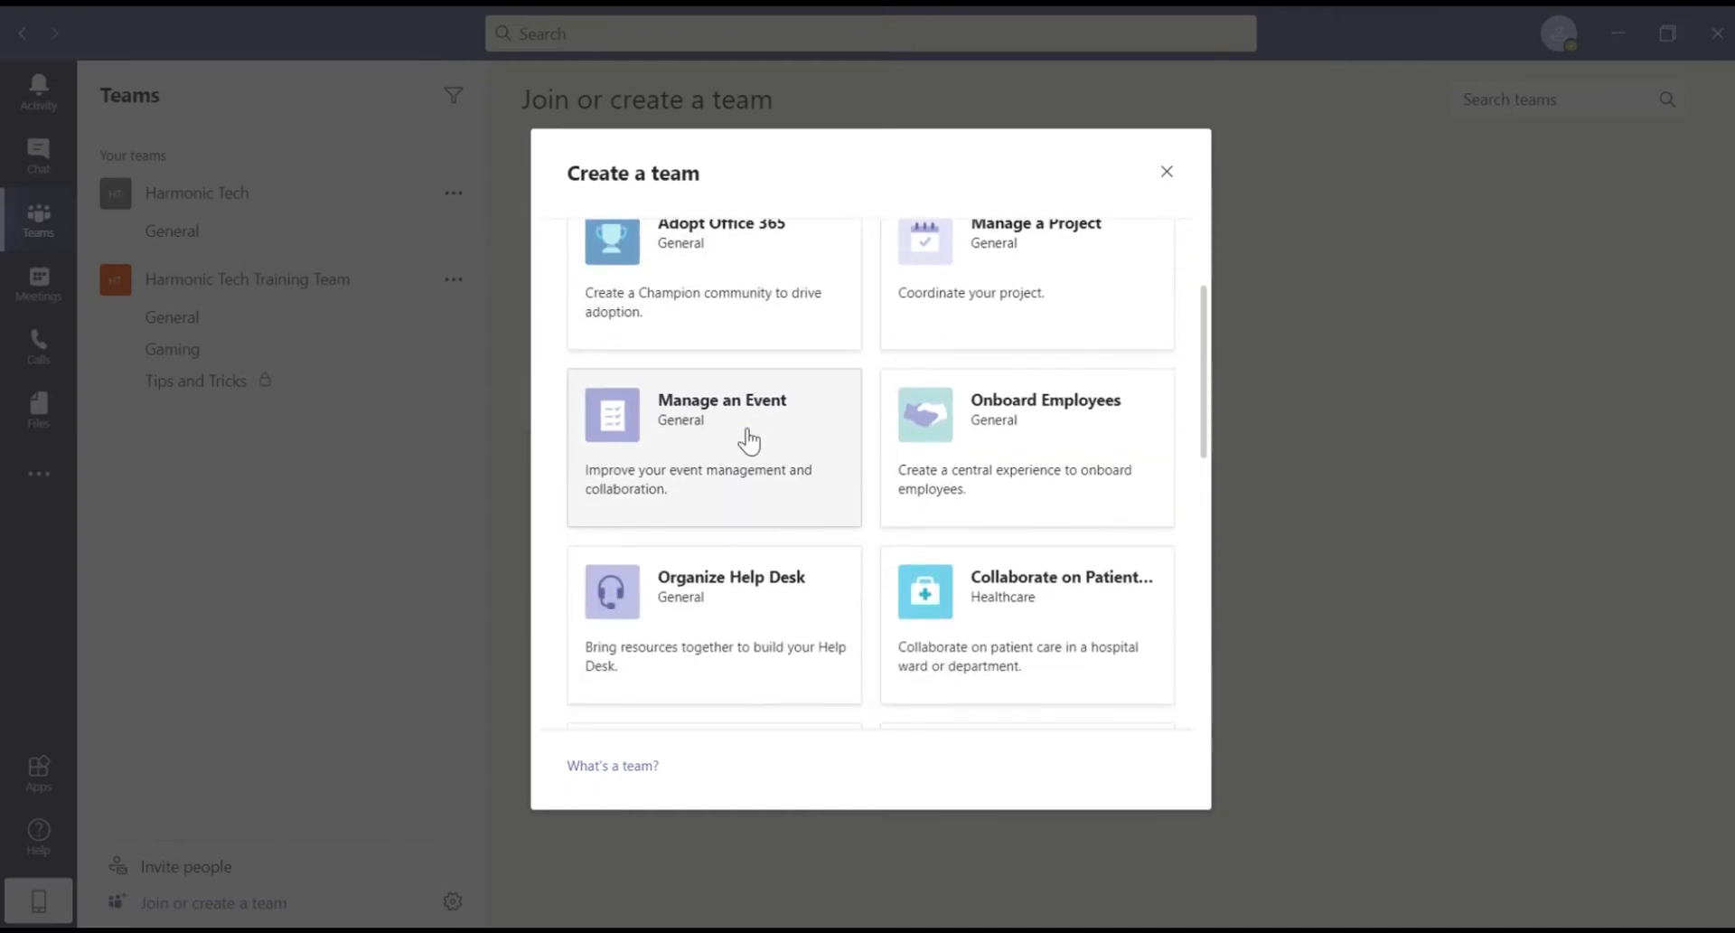
{"action": "scroll", "coordinate": [898, 360], "scroll_direction": "up", "scroll_amount": 3}
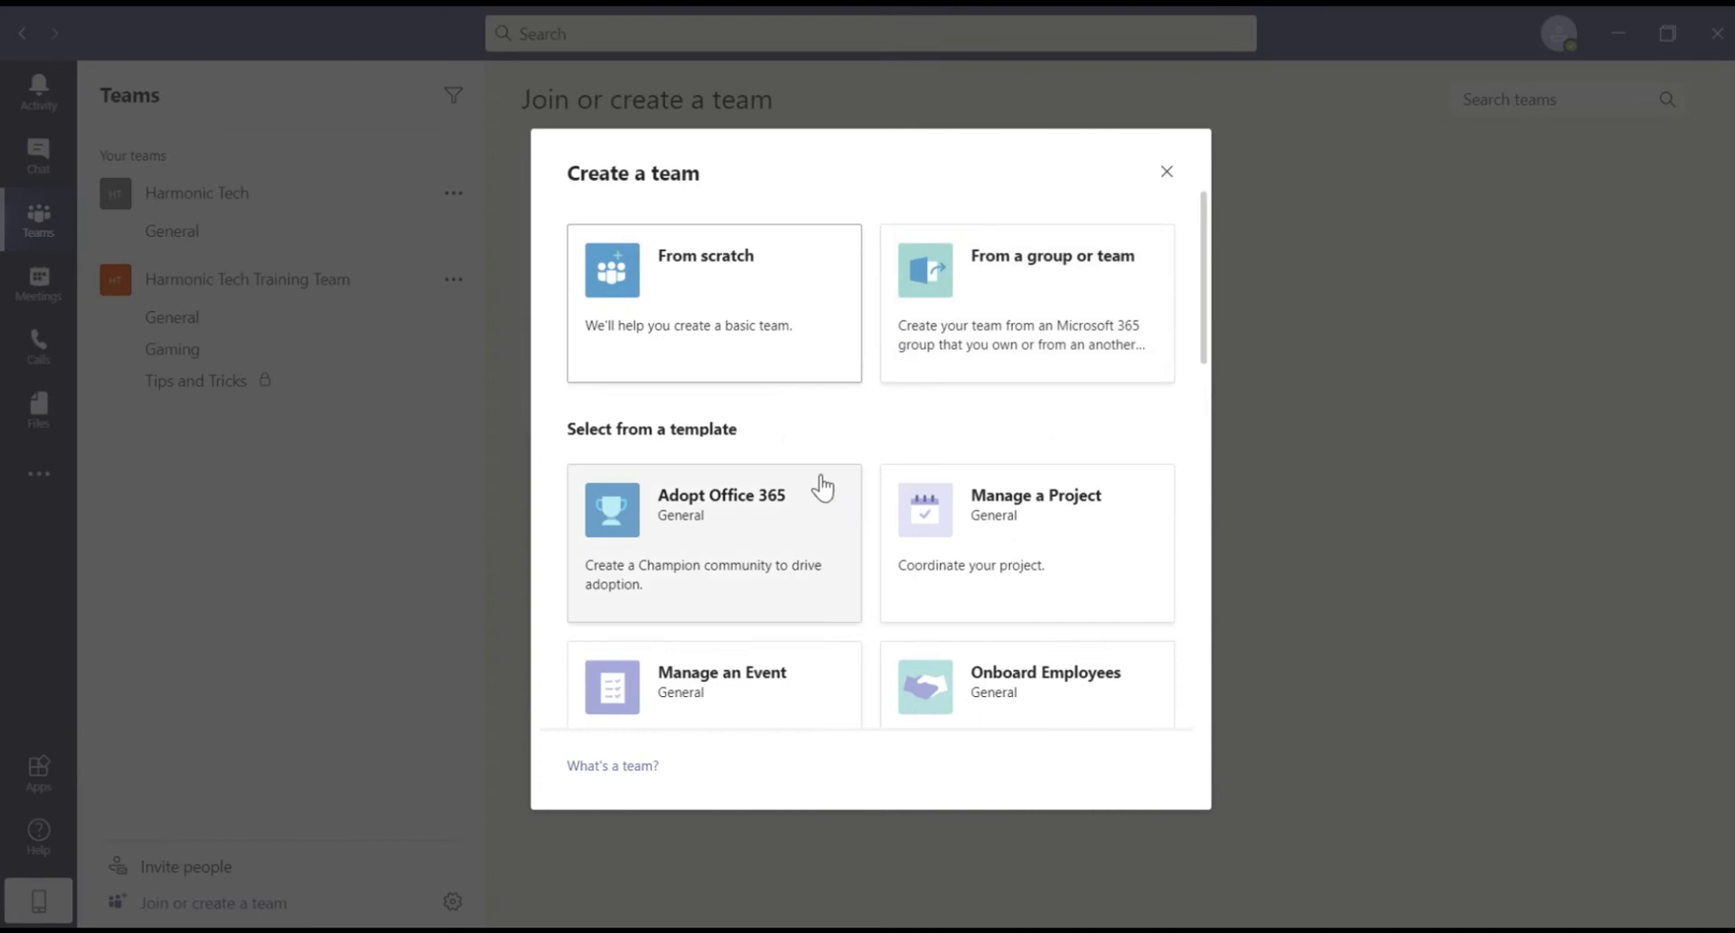
{"action": "left_click", "coordinate": [716, 333]}
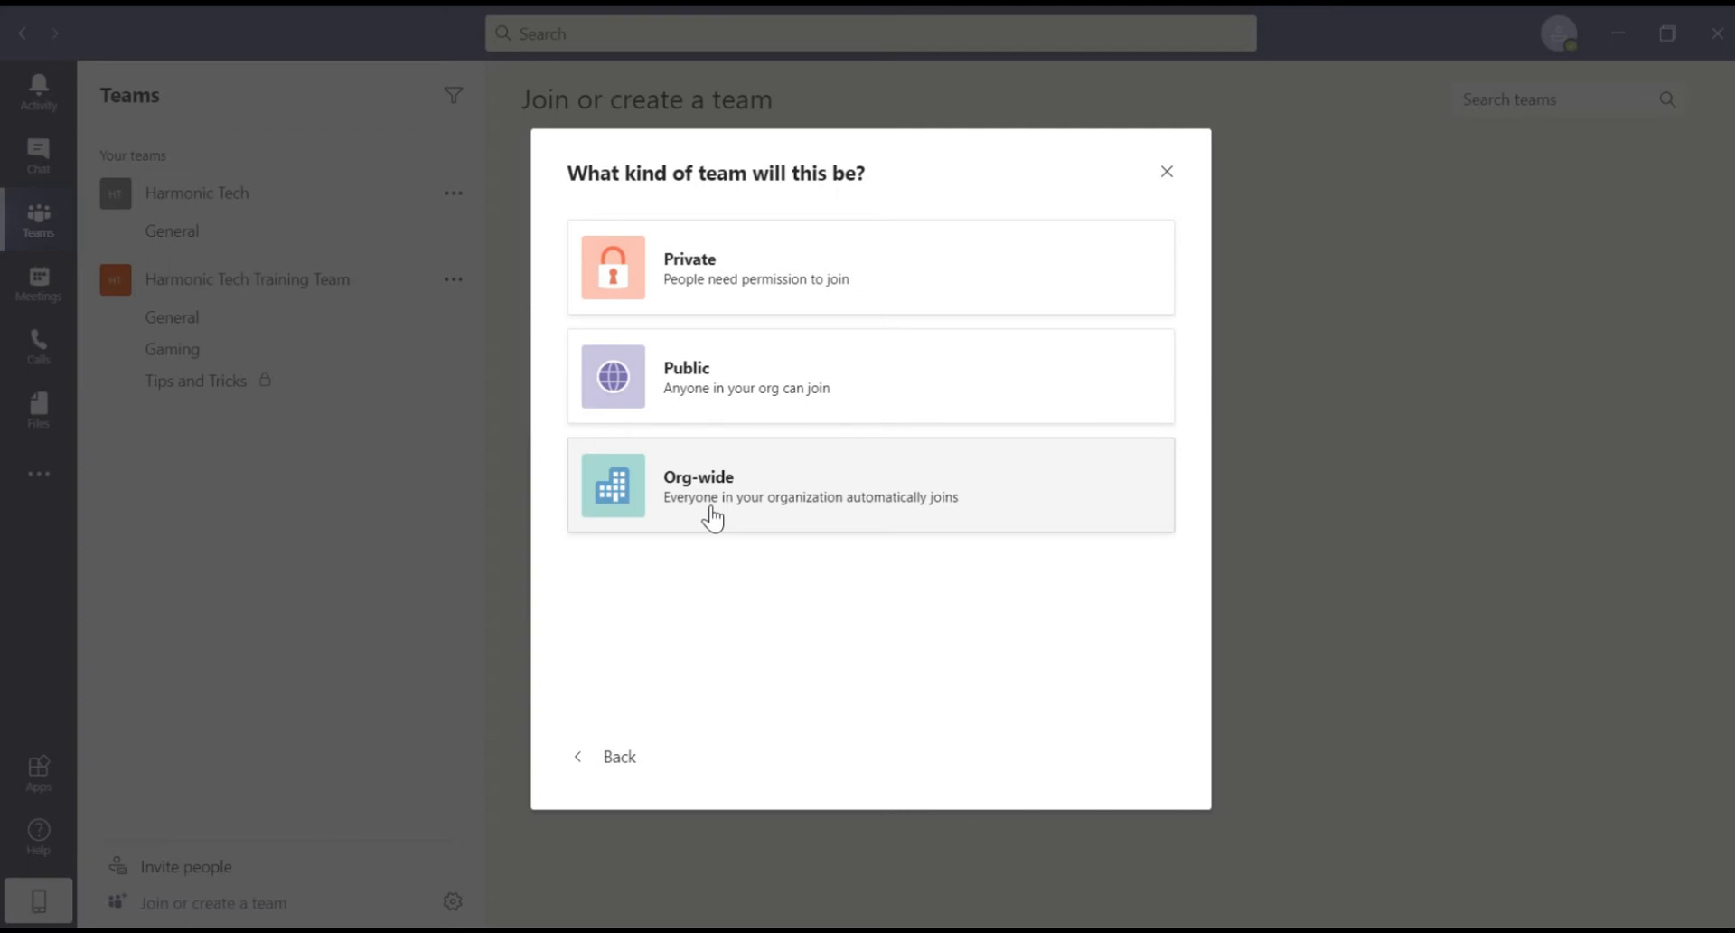
Step: Create a public team named 'Harmonic Tech 1'
{"action": "left_click", "coordinate": [712, 411]}
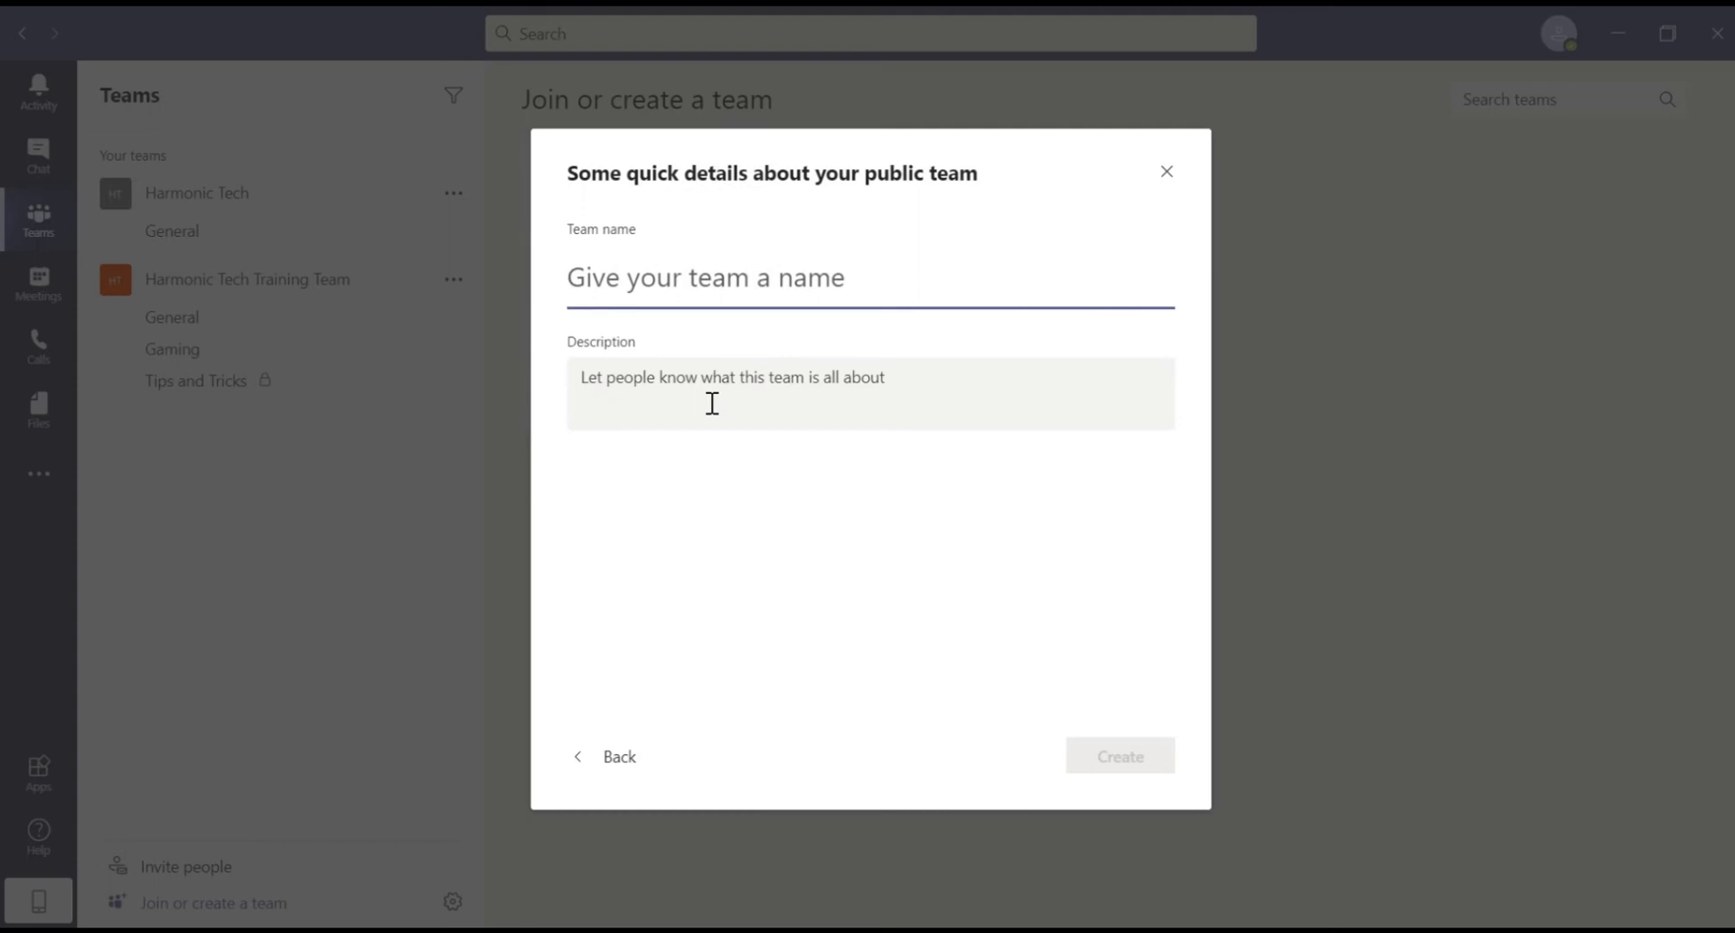
{"action": "type", "text": "Harmonic Tech 1"}
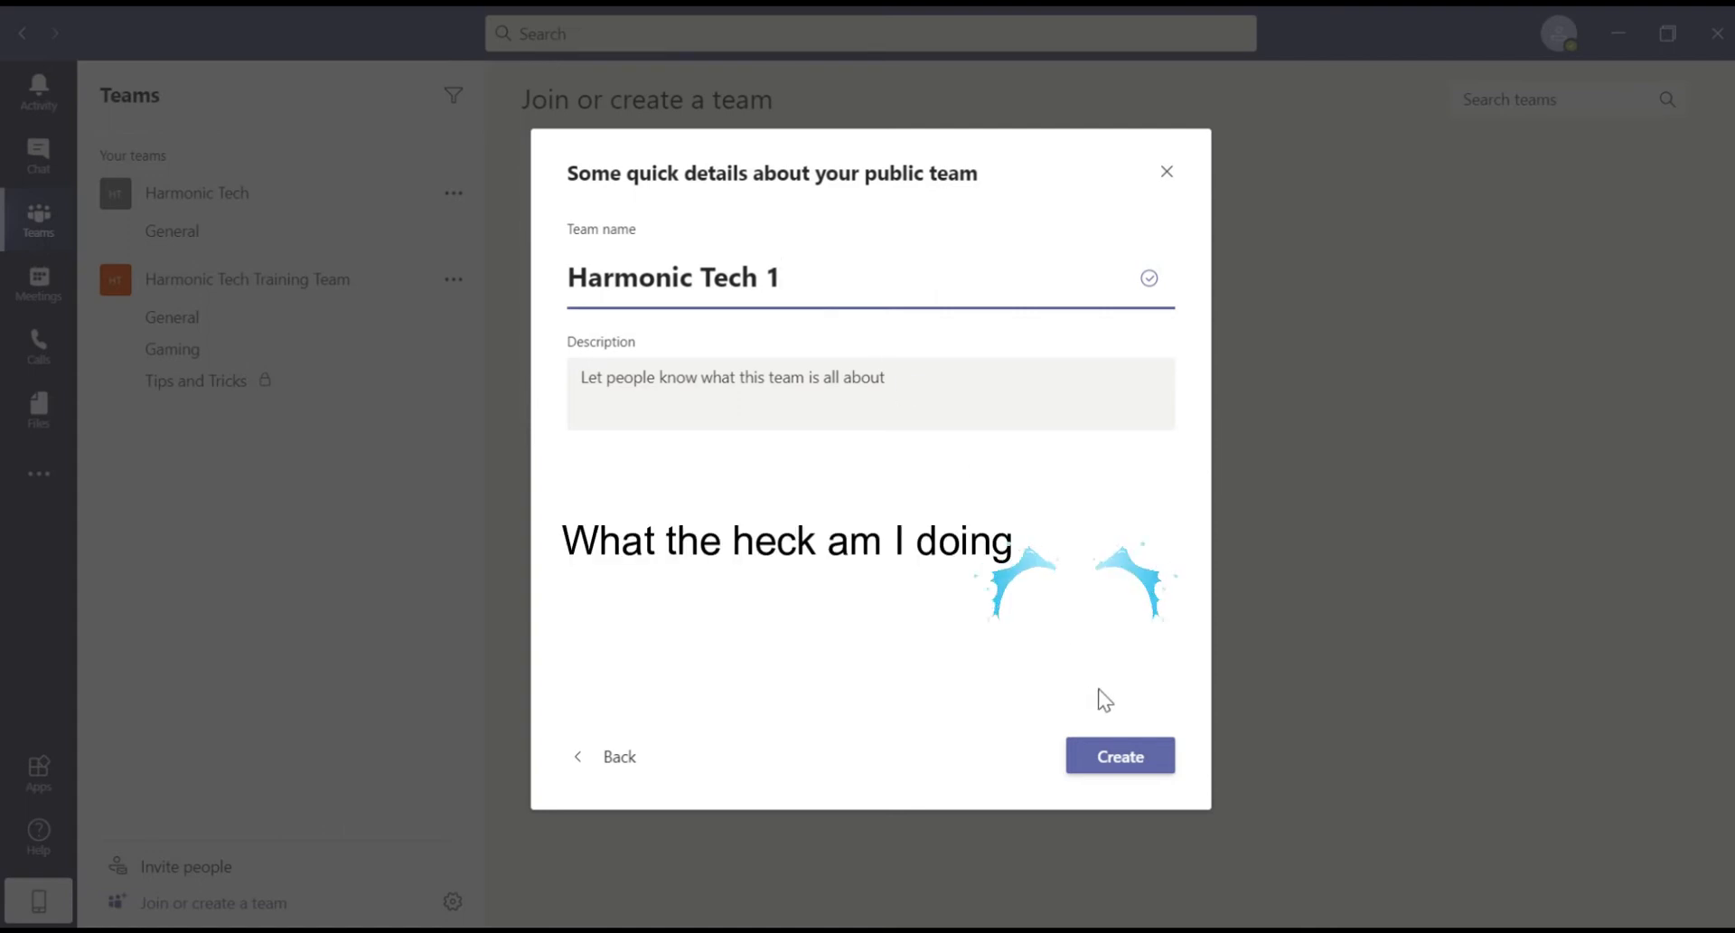
{"action": "left_click", "coordinate": [1127, 757]}
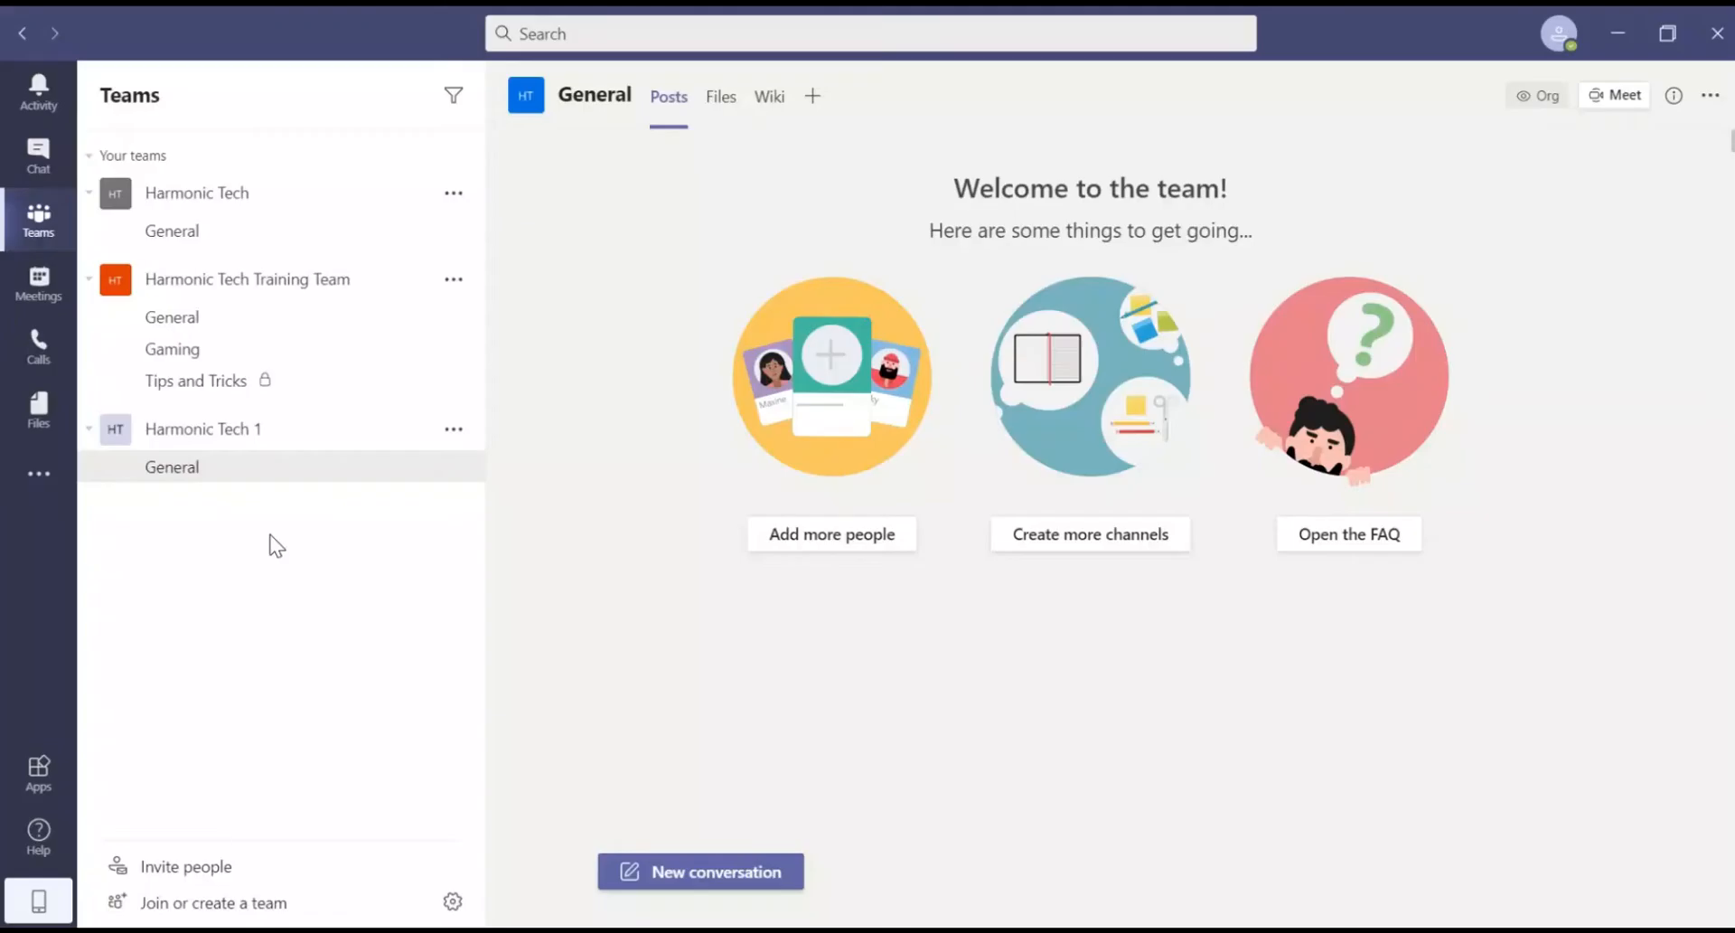
Step: Add a new channel named 'Tips and tricks' to Harmonic Tech 1
{"action": "left_click", "coordinate": [457, 432]}
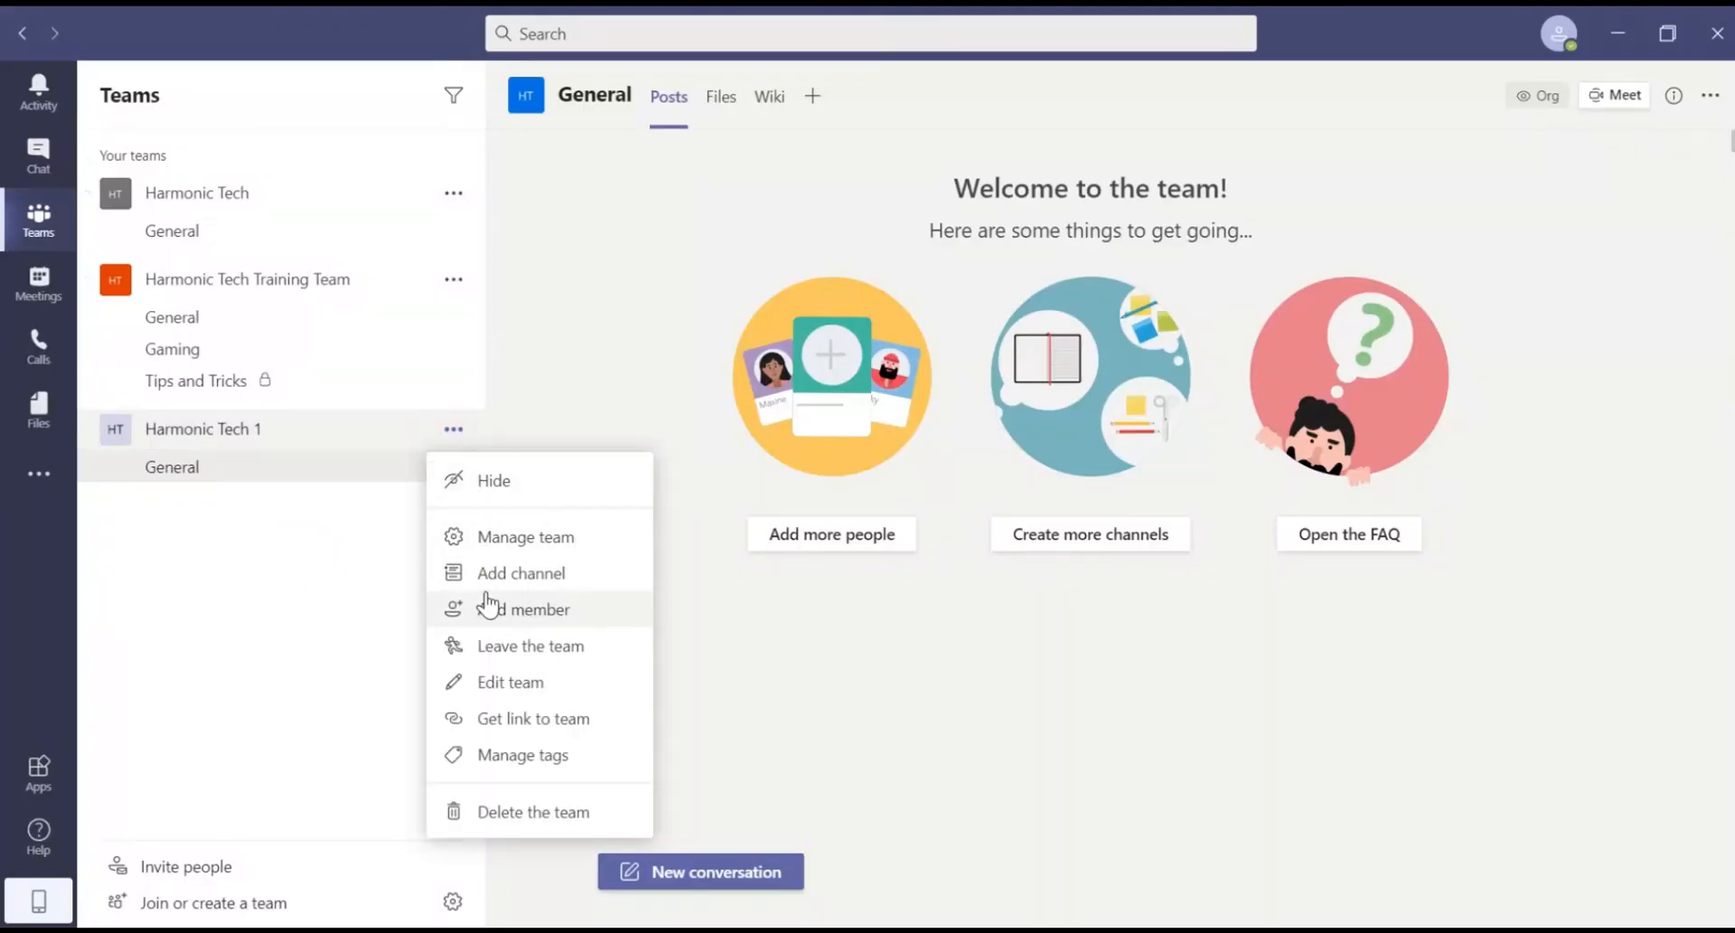
{"action": "left_click", "coordinate": [488, 585]}
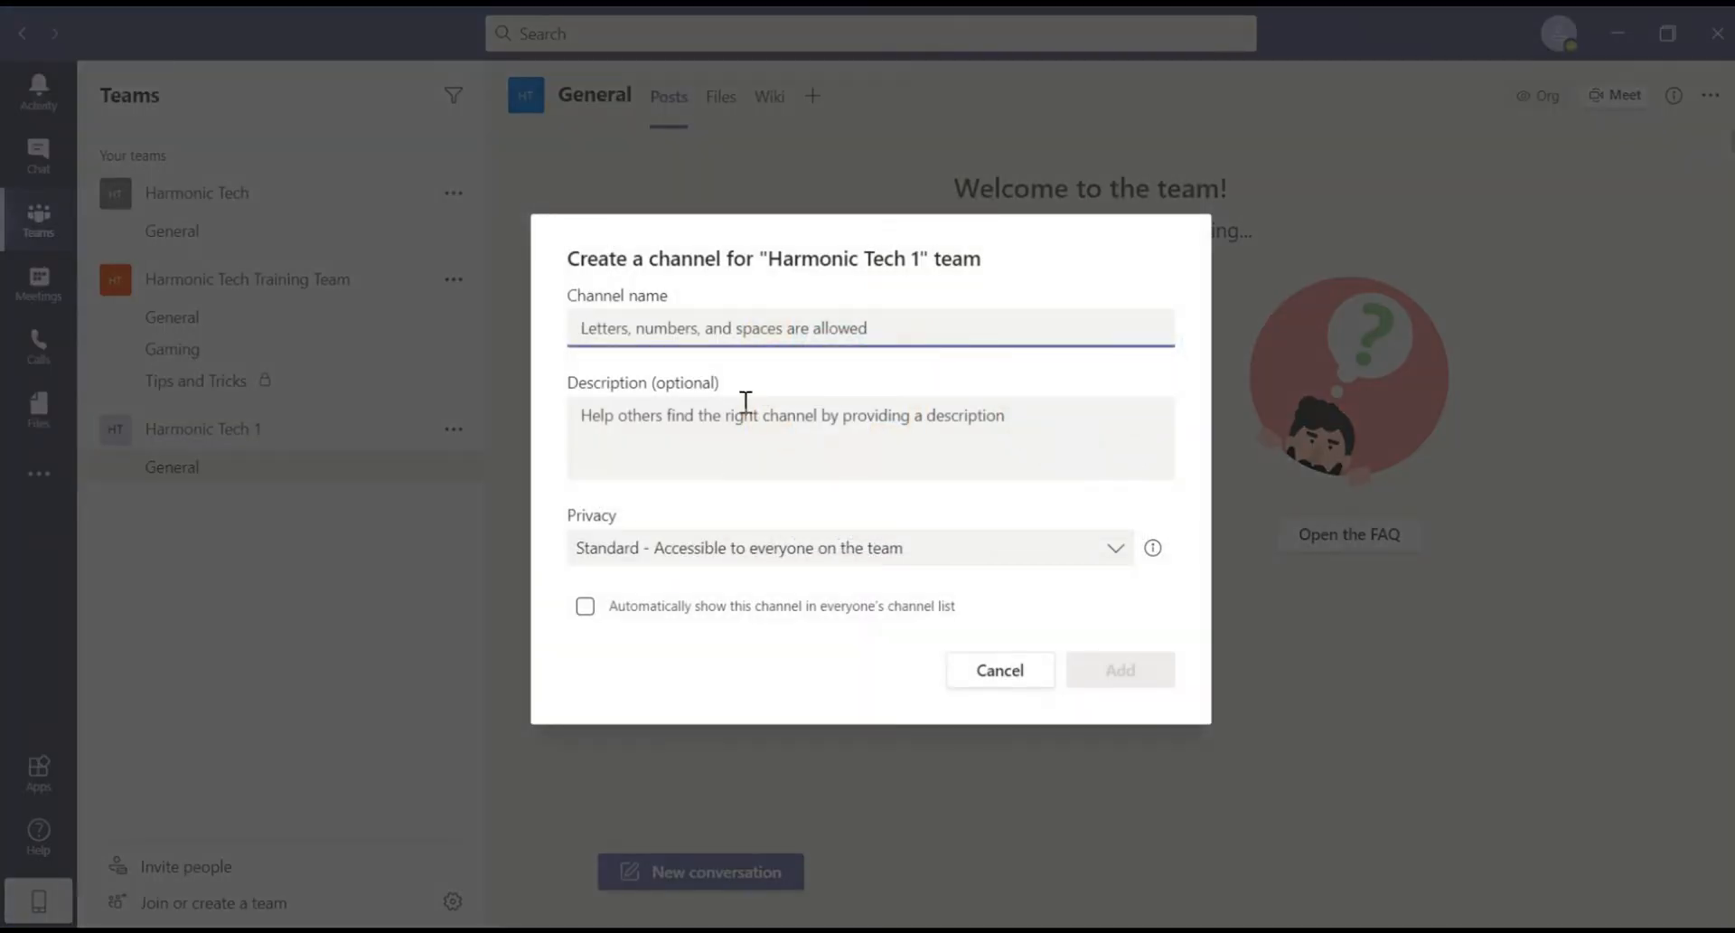
{"action": "type", "text": "Tip"}
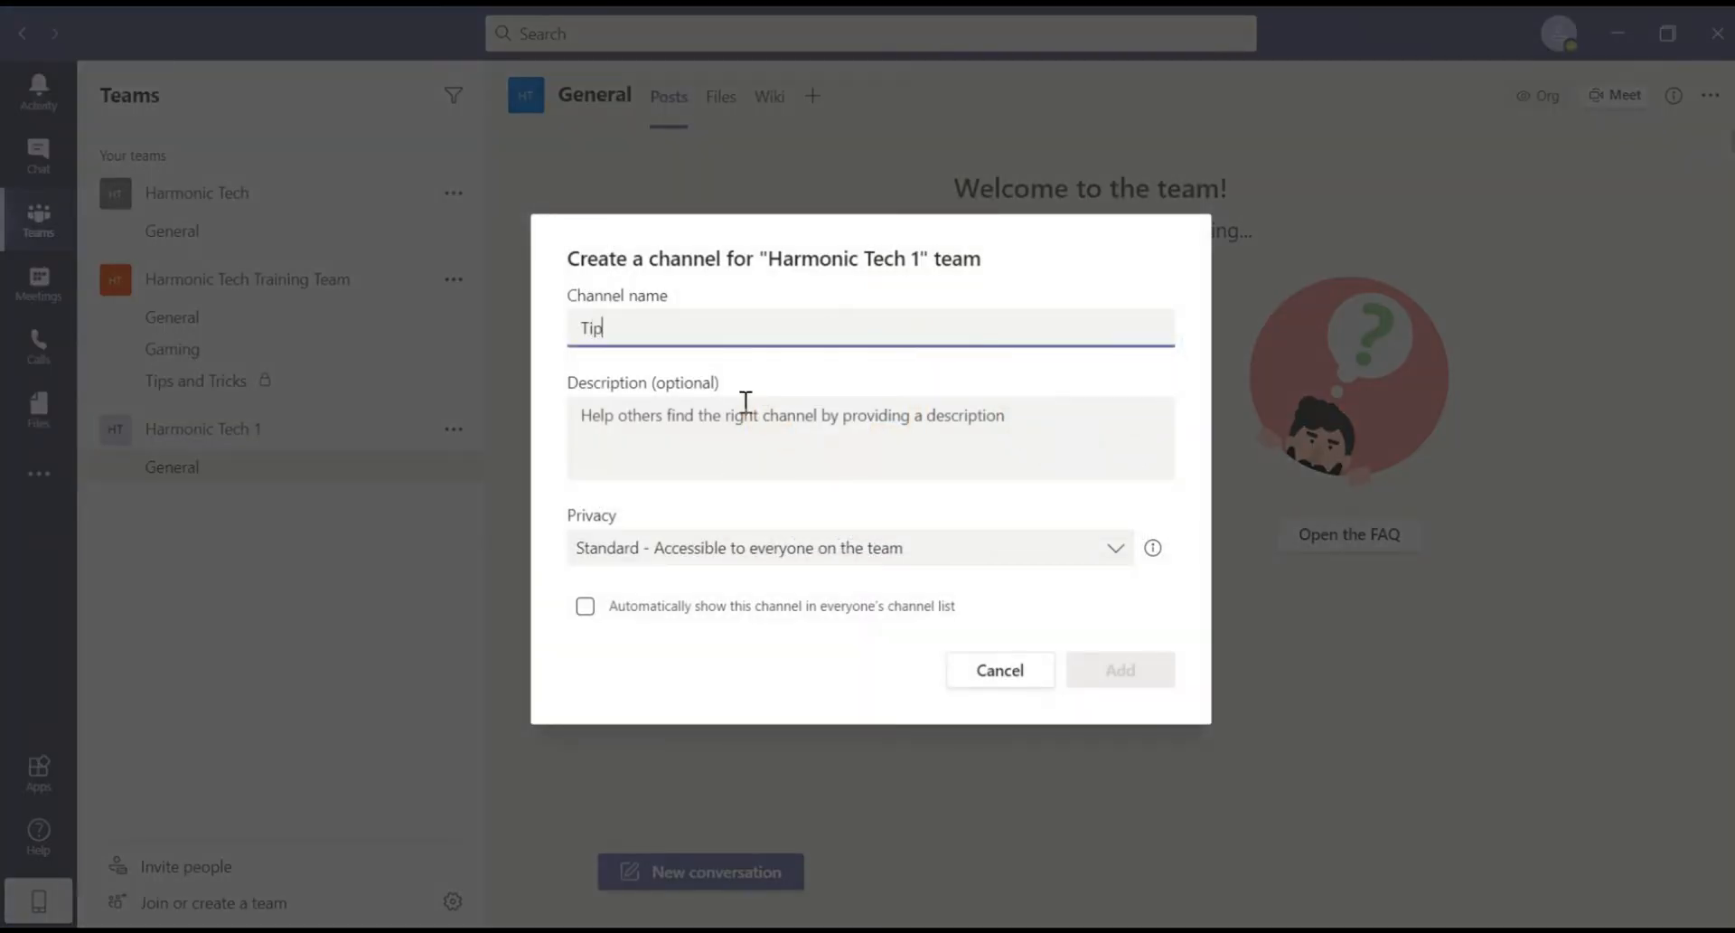
{"action": "type", "text": "s and"}
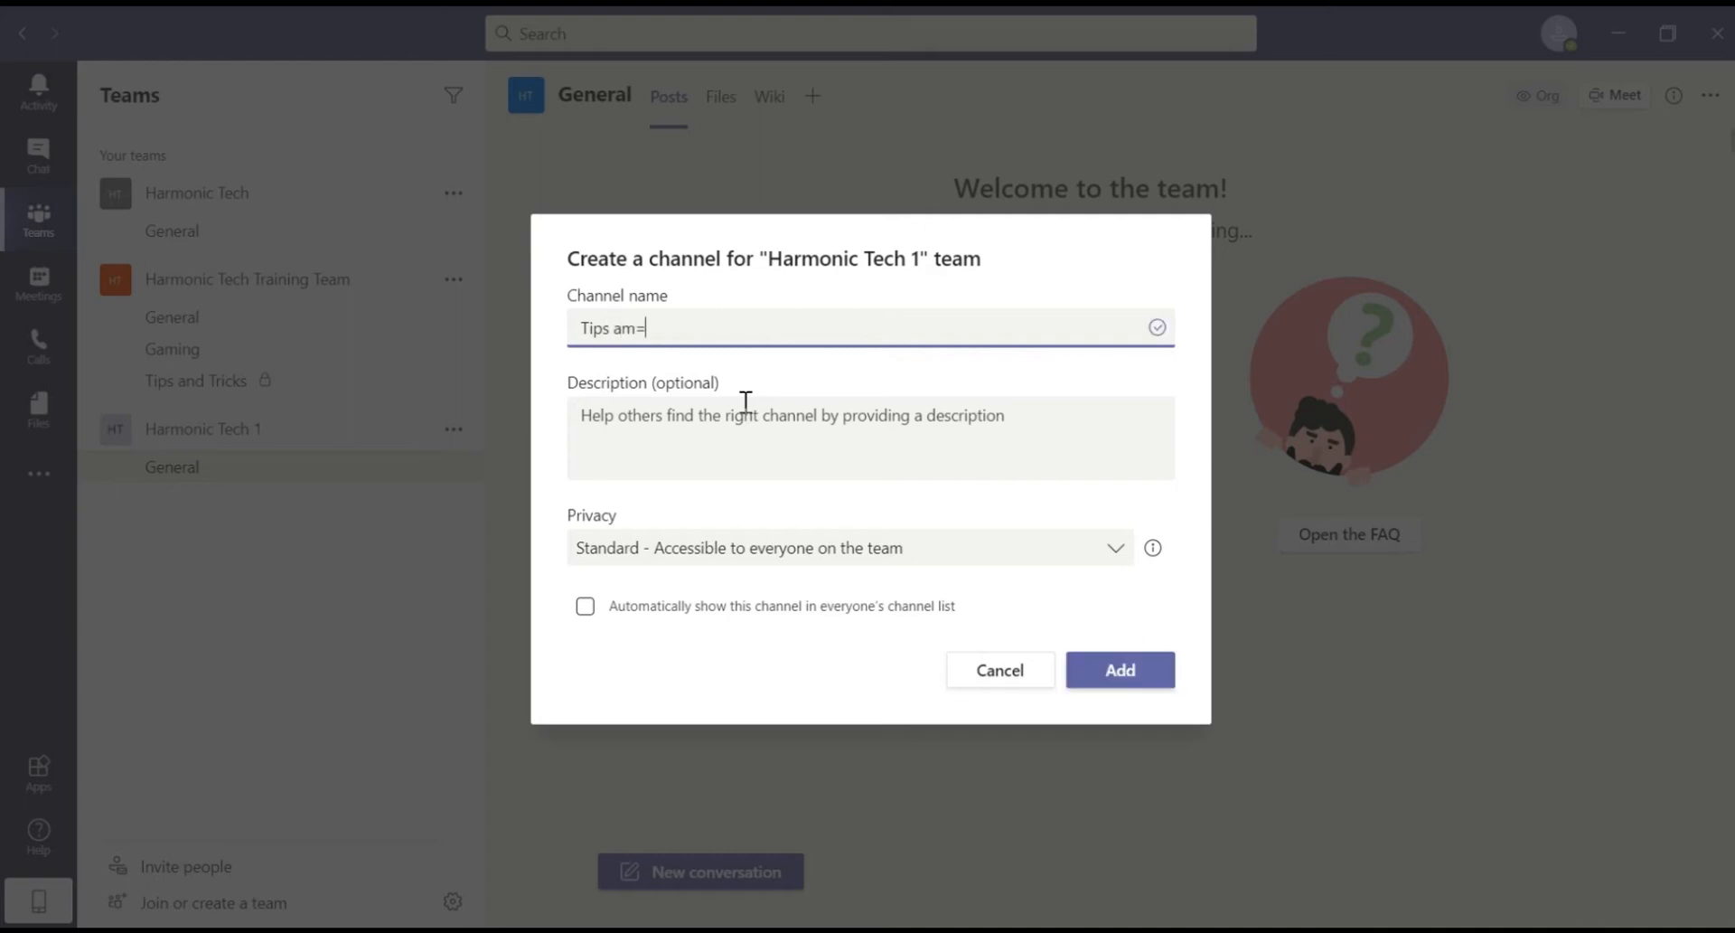
{"action": "key", "text": "BackSpace"}
{"action": "key", "text": "BackSpace"}
{"action": "key", "text": "BackSpace"}
{"action": "key", "text": "BackSpace"}
{"action": "key", "text": "BackSpace"}
{"action": "key", "text": "BackSpace"}
{"action": "key", "text": "BackSpace"}
{"action": "key", "text": "BackSpace"}
{"action": "type", "text": "Ti"}
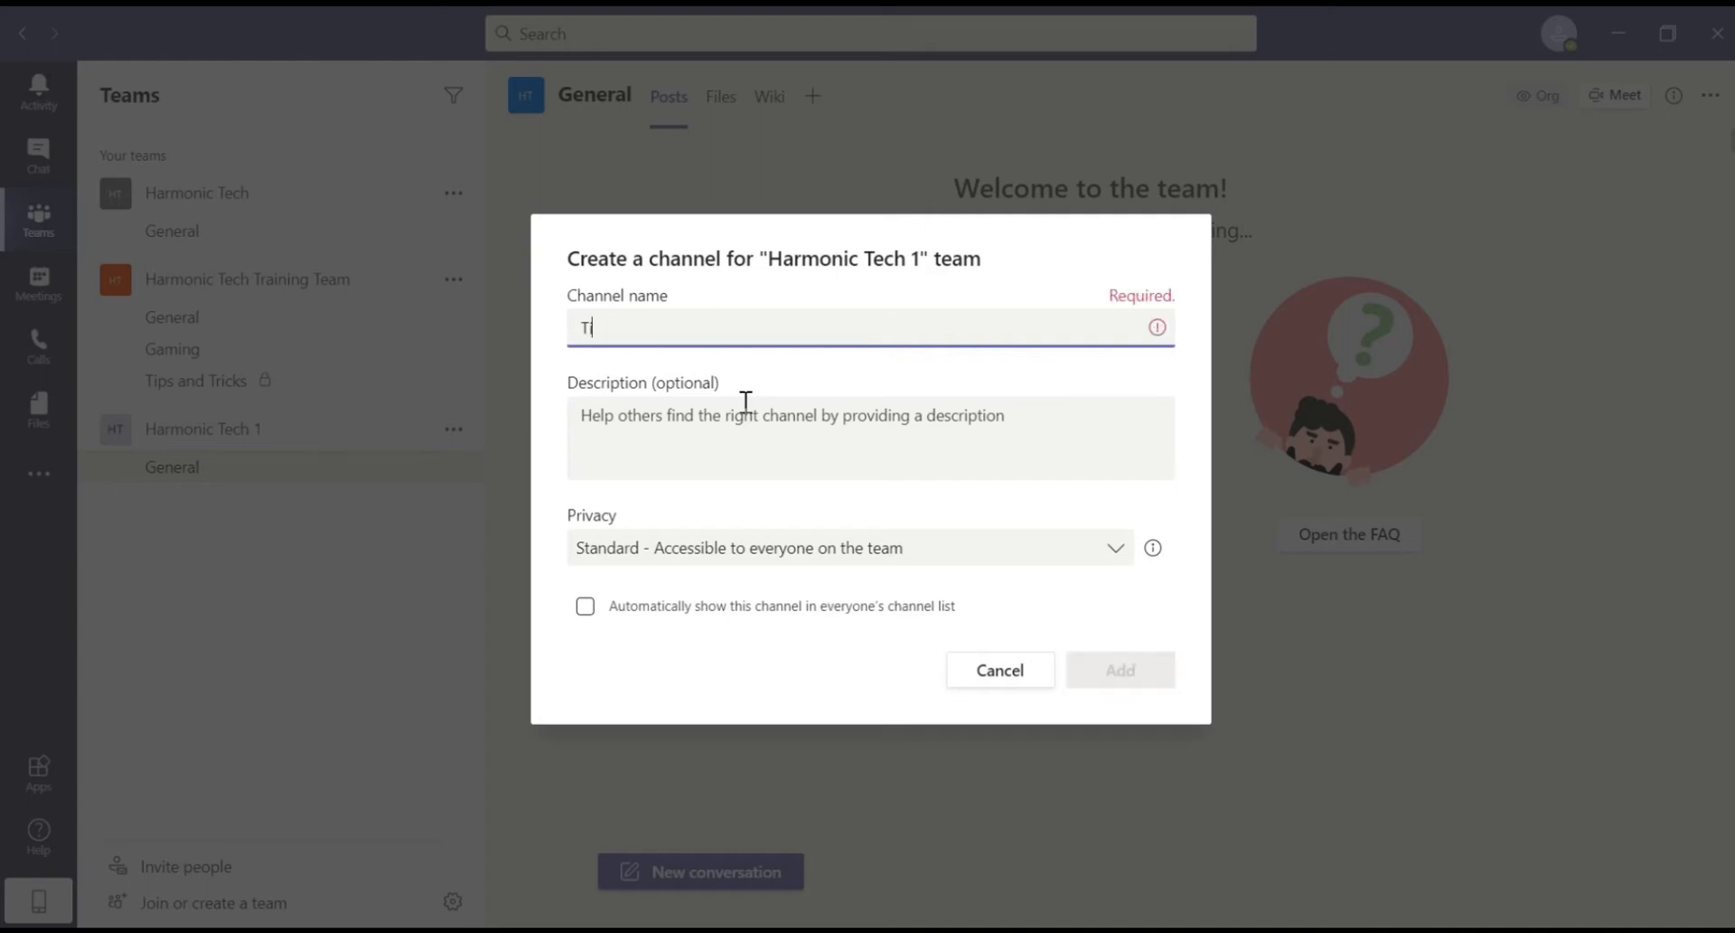
{"action": "type", "text": "ps an"}
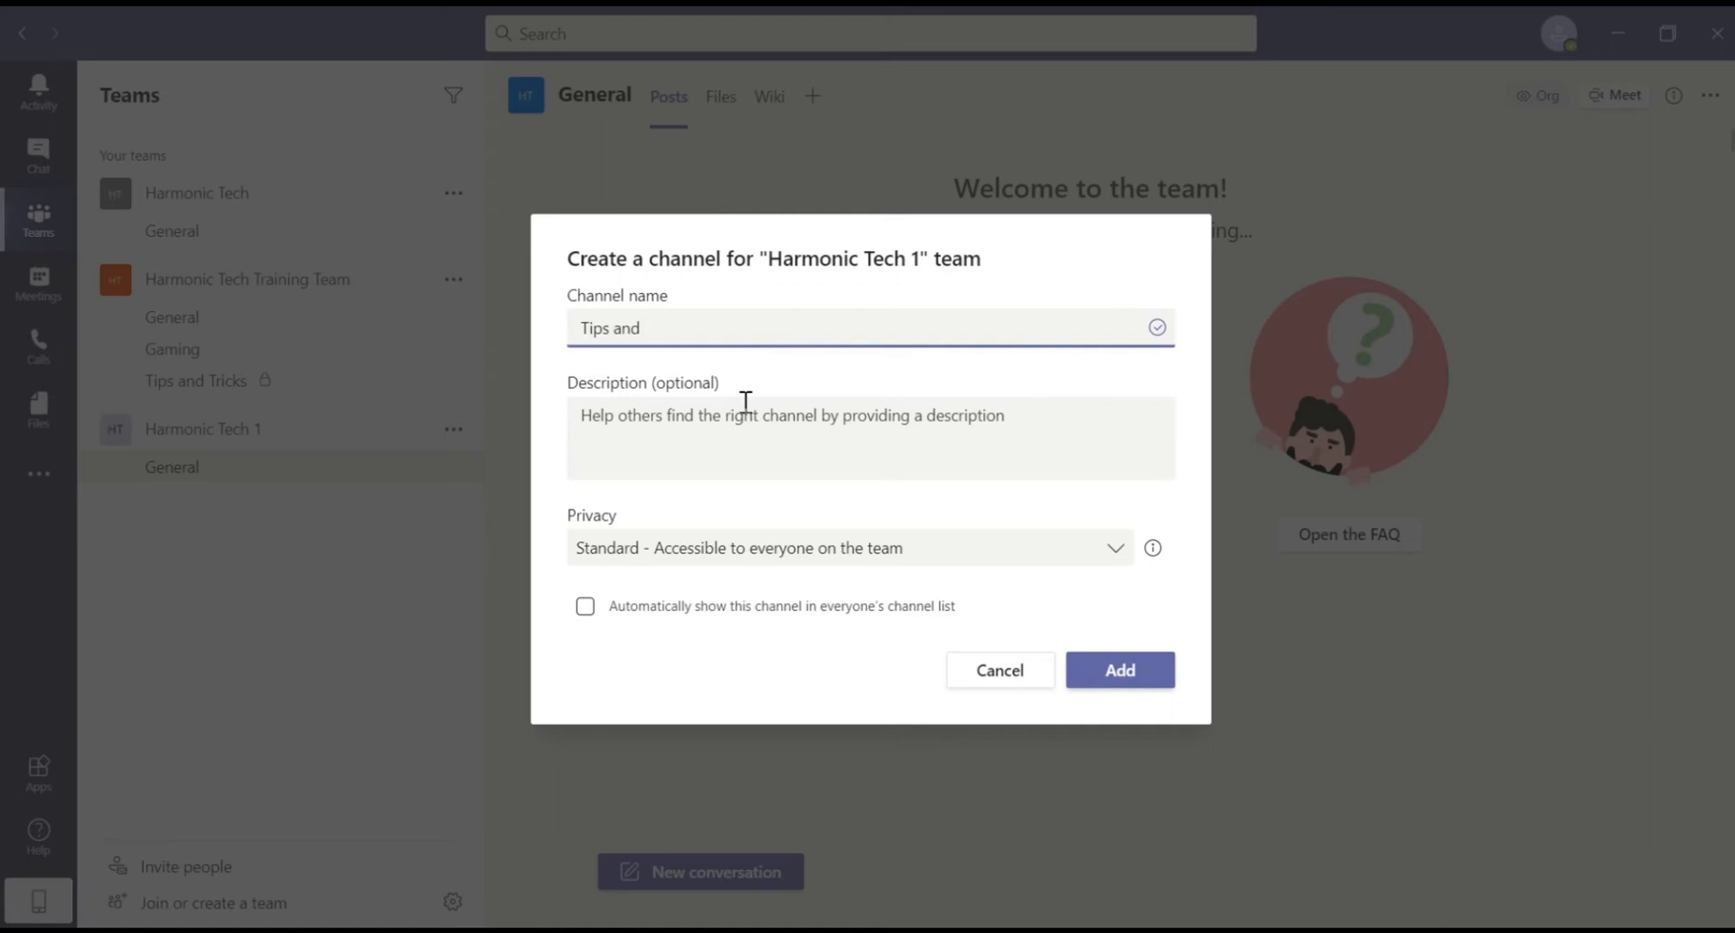
{"action": "type", "text": "d"}
{"action": "key", "text": "BackSpace"}
{"action": "key", "text": "BackSpace"}
{"action": "key", "text": "BackSpace"}
{"action": "key", "text": "BackSpace"}
{"action": "key", "text": "BackSpace"}
{"action": "key", "text": "BackSpace"}
{"action": "key", "text": "BackSpace"}
{"action": "key", "text": "BackSpace"}
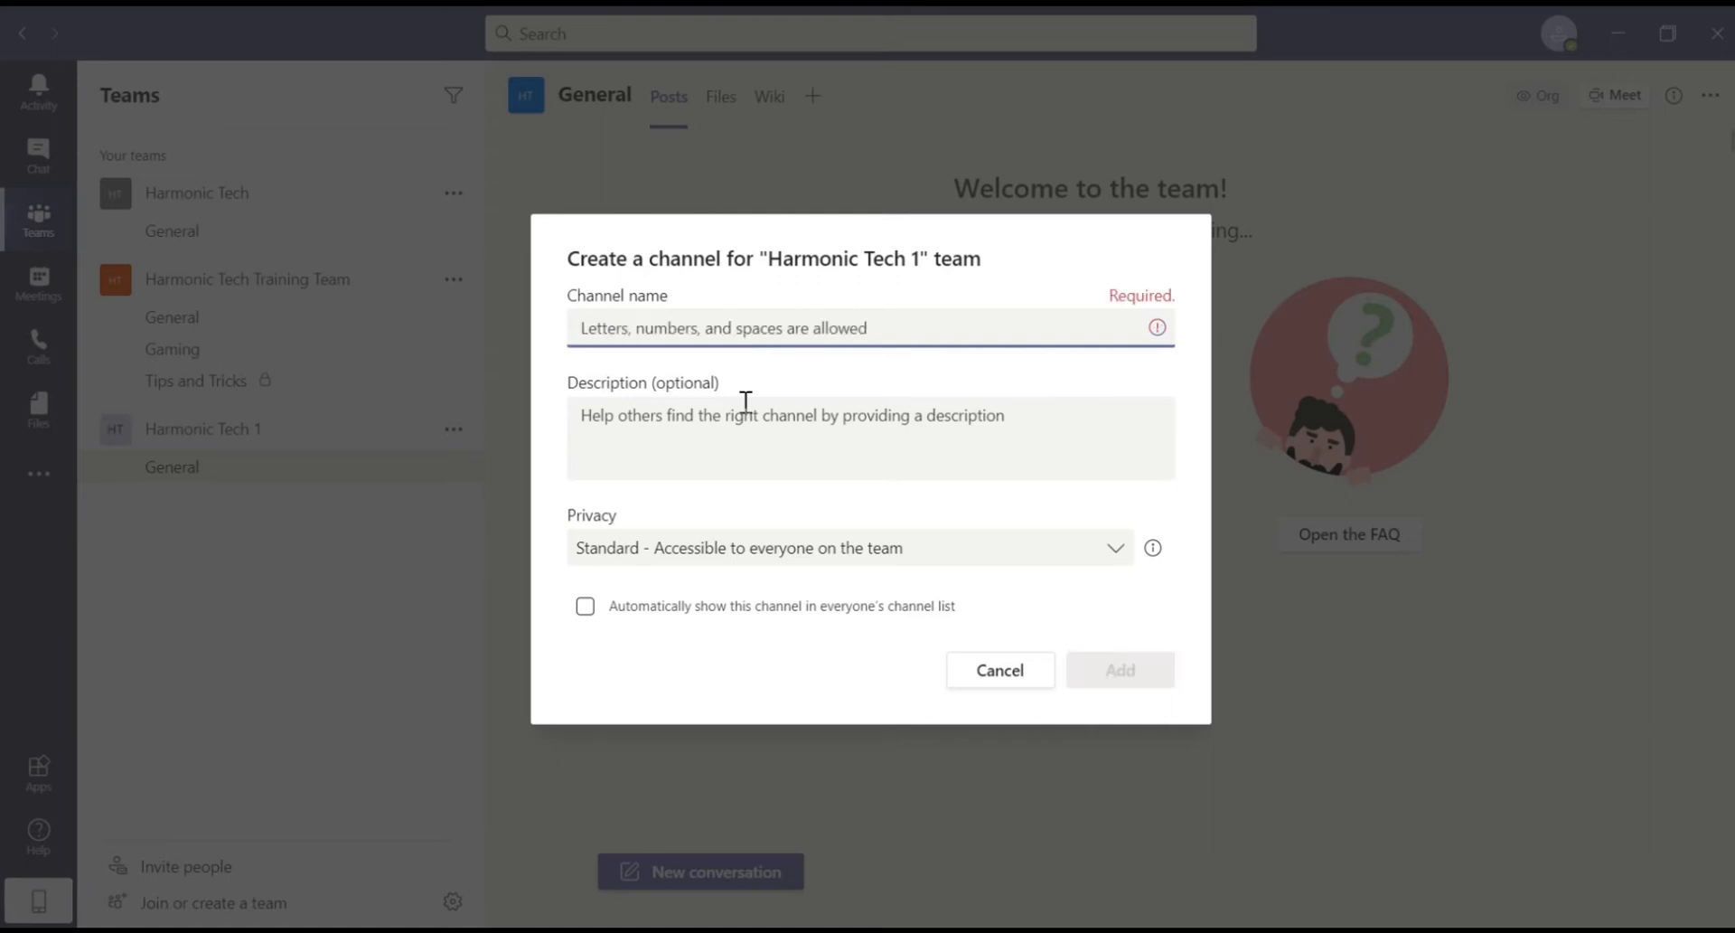
{"action": "type", "text": "Tips and "}
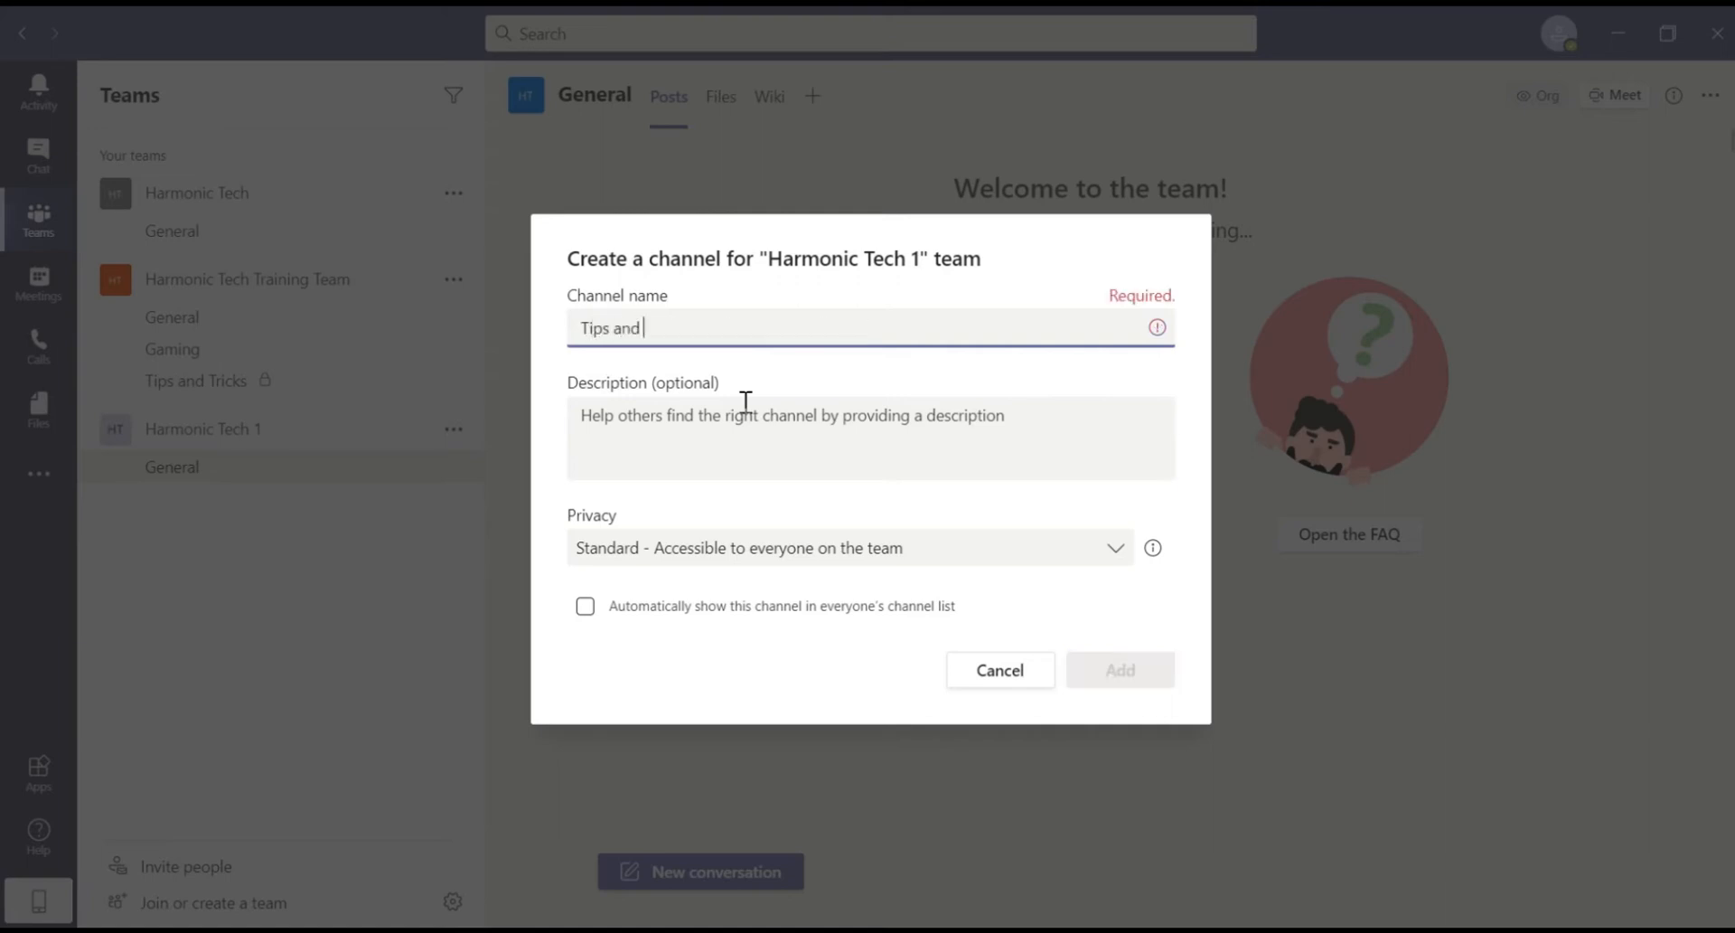
{"action": "type", "text": "tricks"}
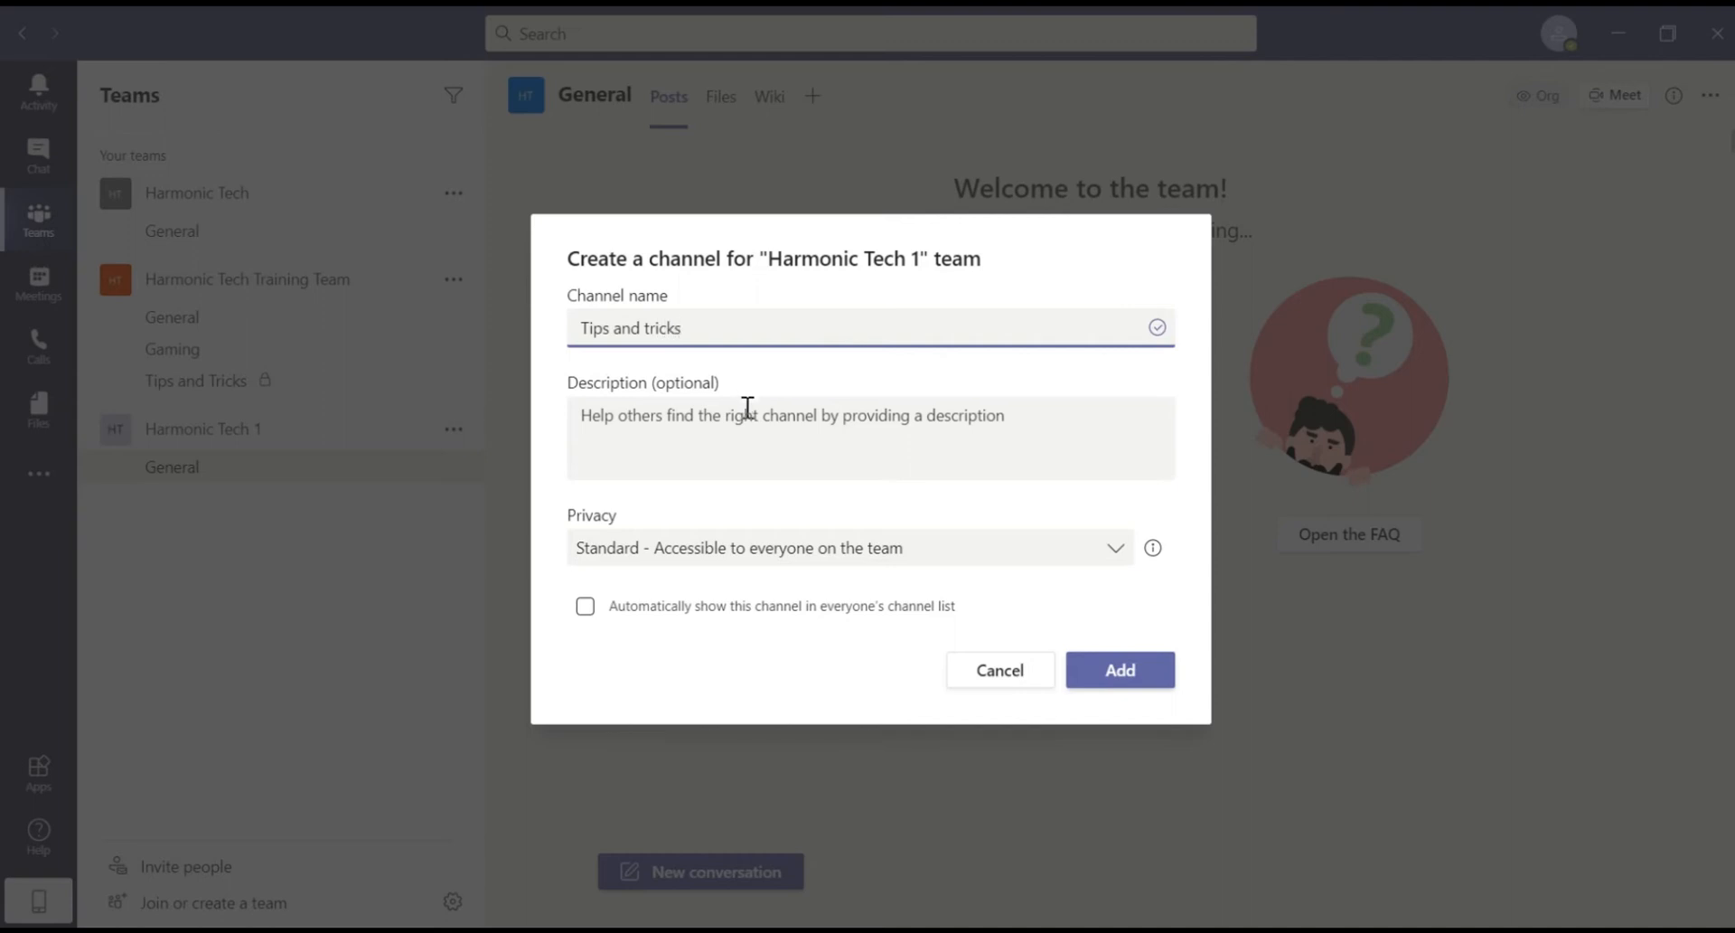
{"action": "left_click", "coordinate": [854, 277]}
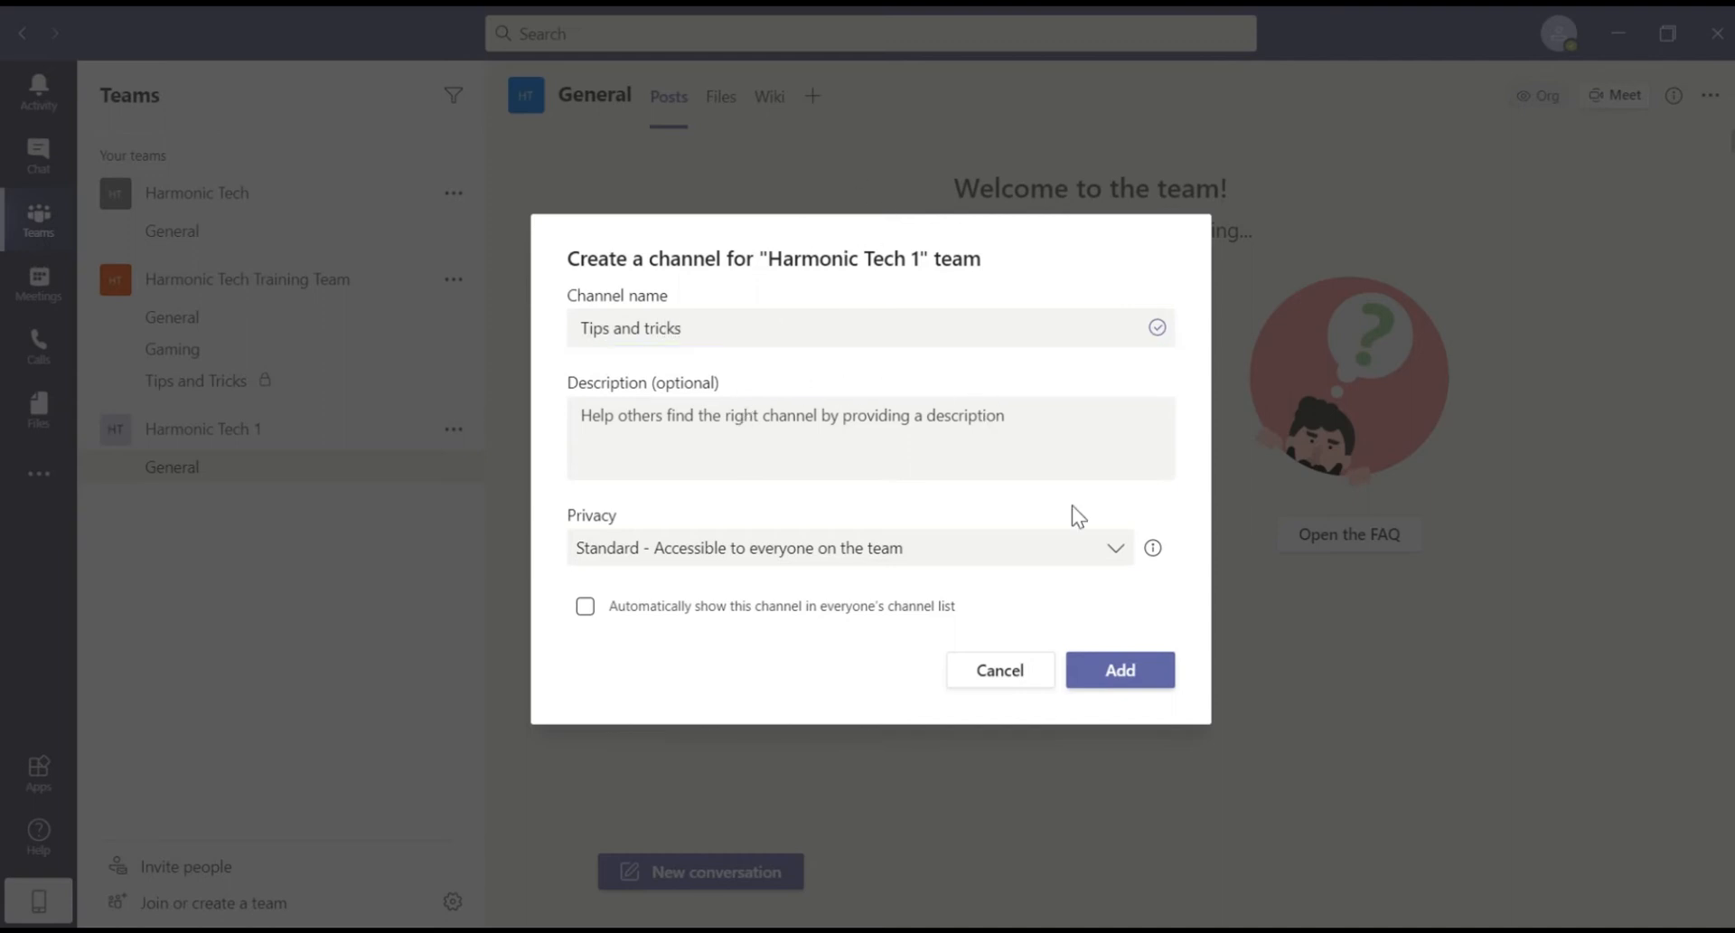
Step: Make the channel private, create it, and skip adding members
{"action": "left_click", "coordinate": [1114, 548]}
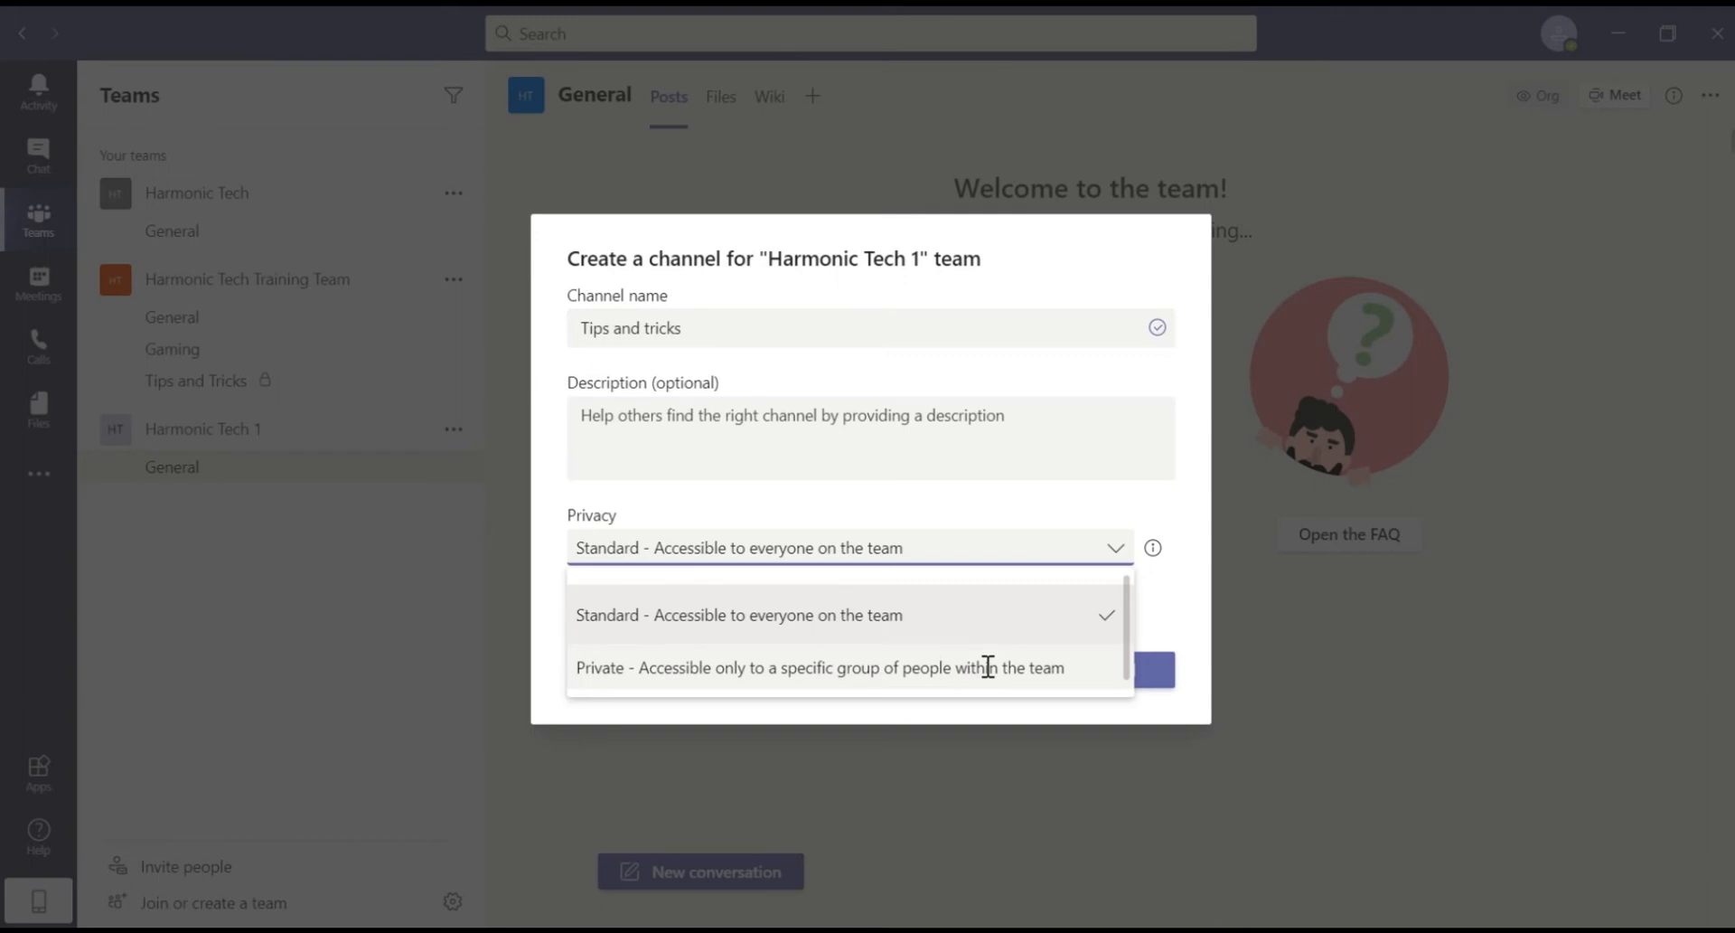
{"action": "left_click", "coordinate": [982, 667]}
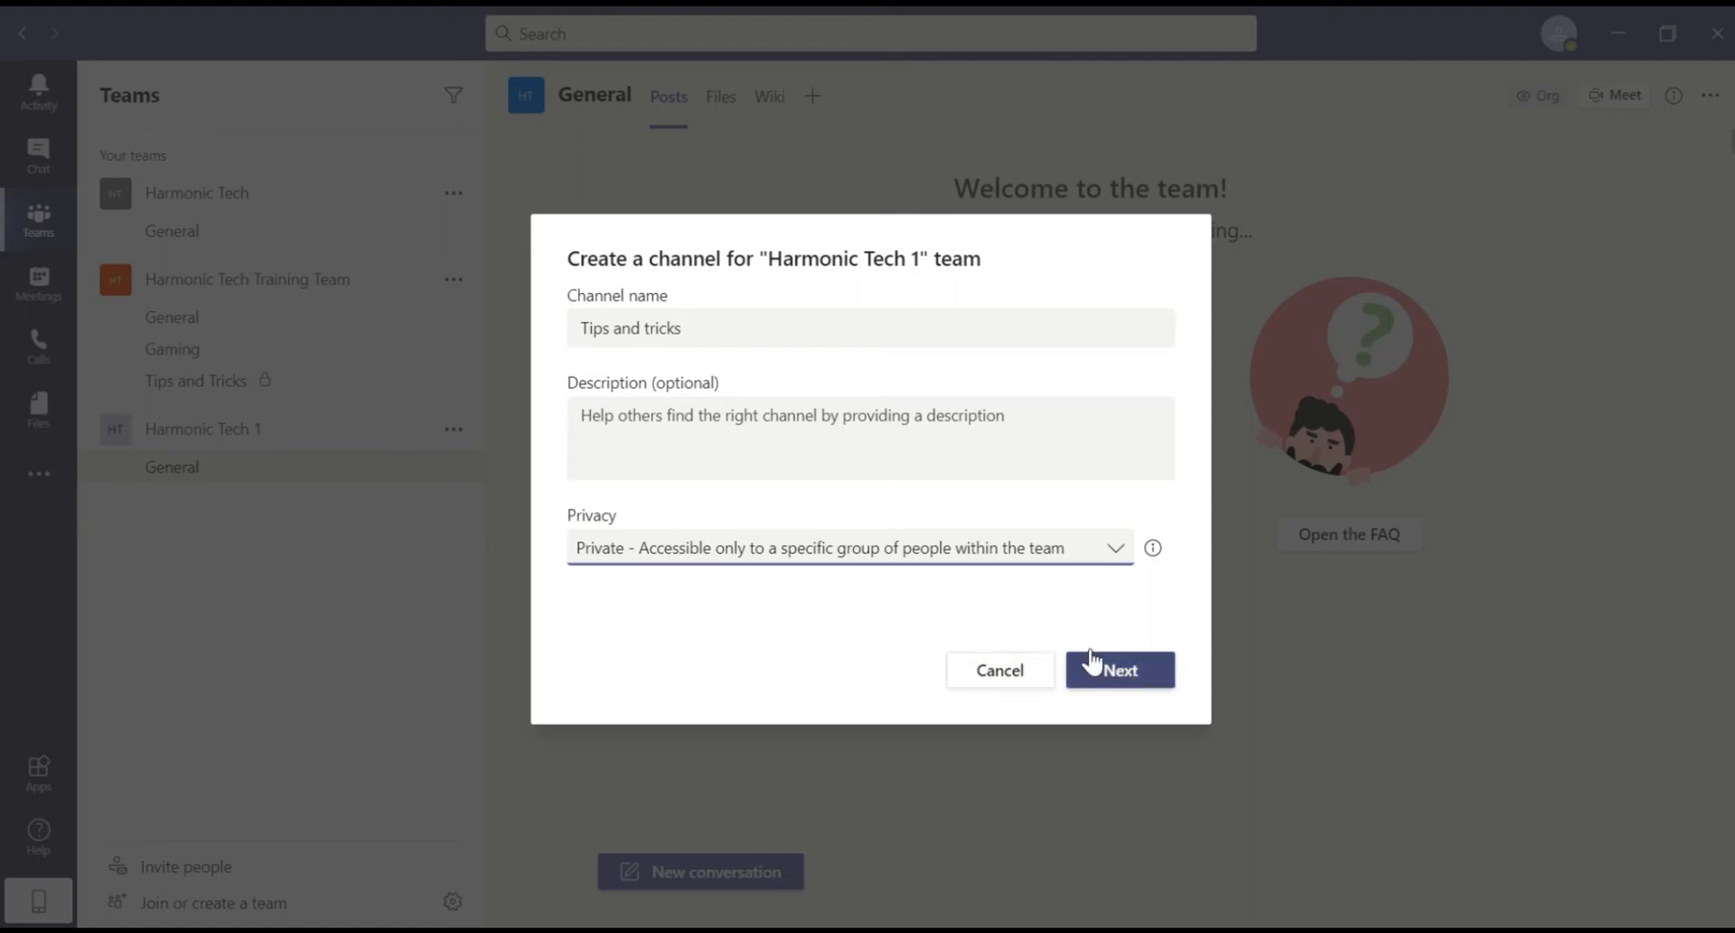
{"action": "left_click", "coordinate": [1143, 677]}
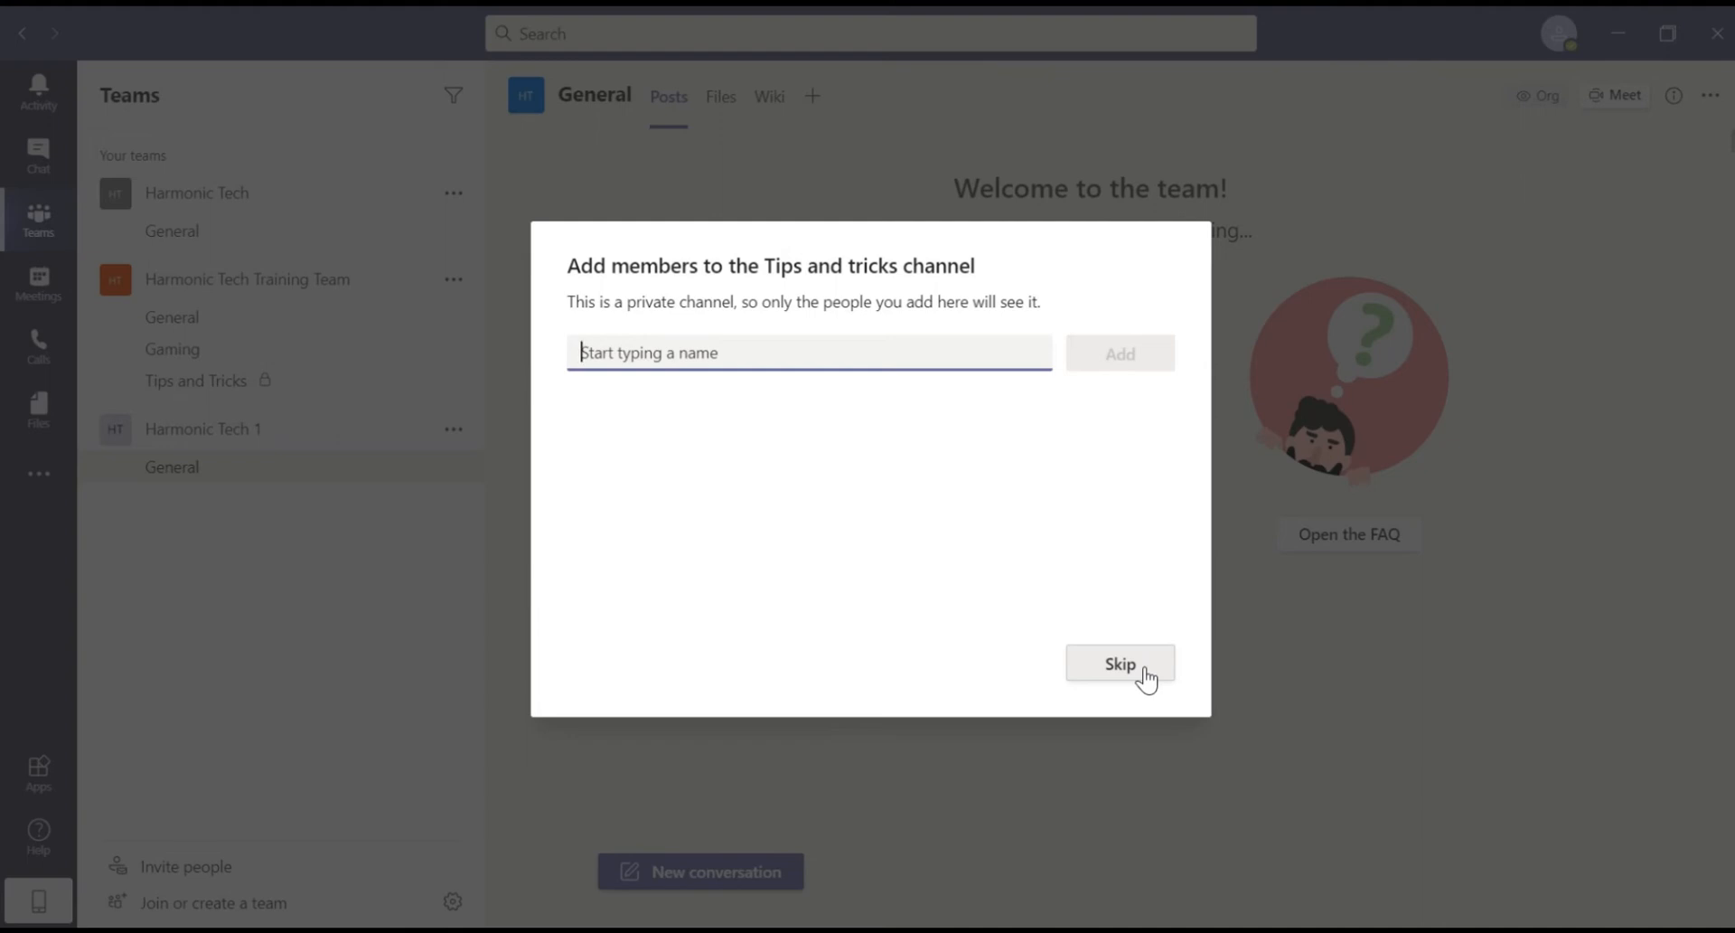
{"action": "left_click", "coordinate": [1121, 663]}
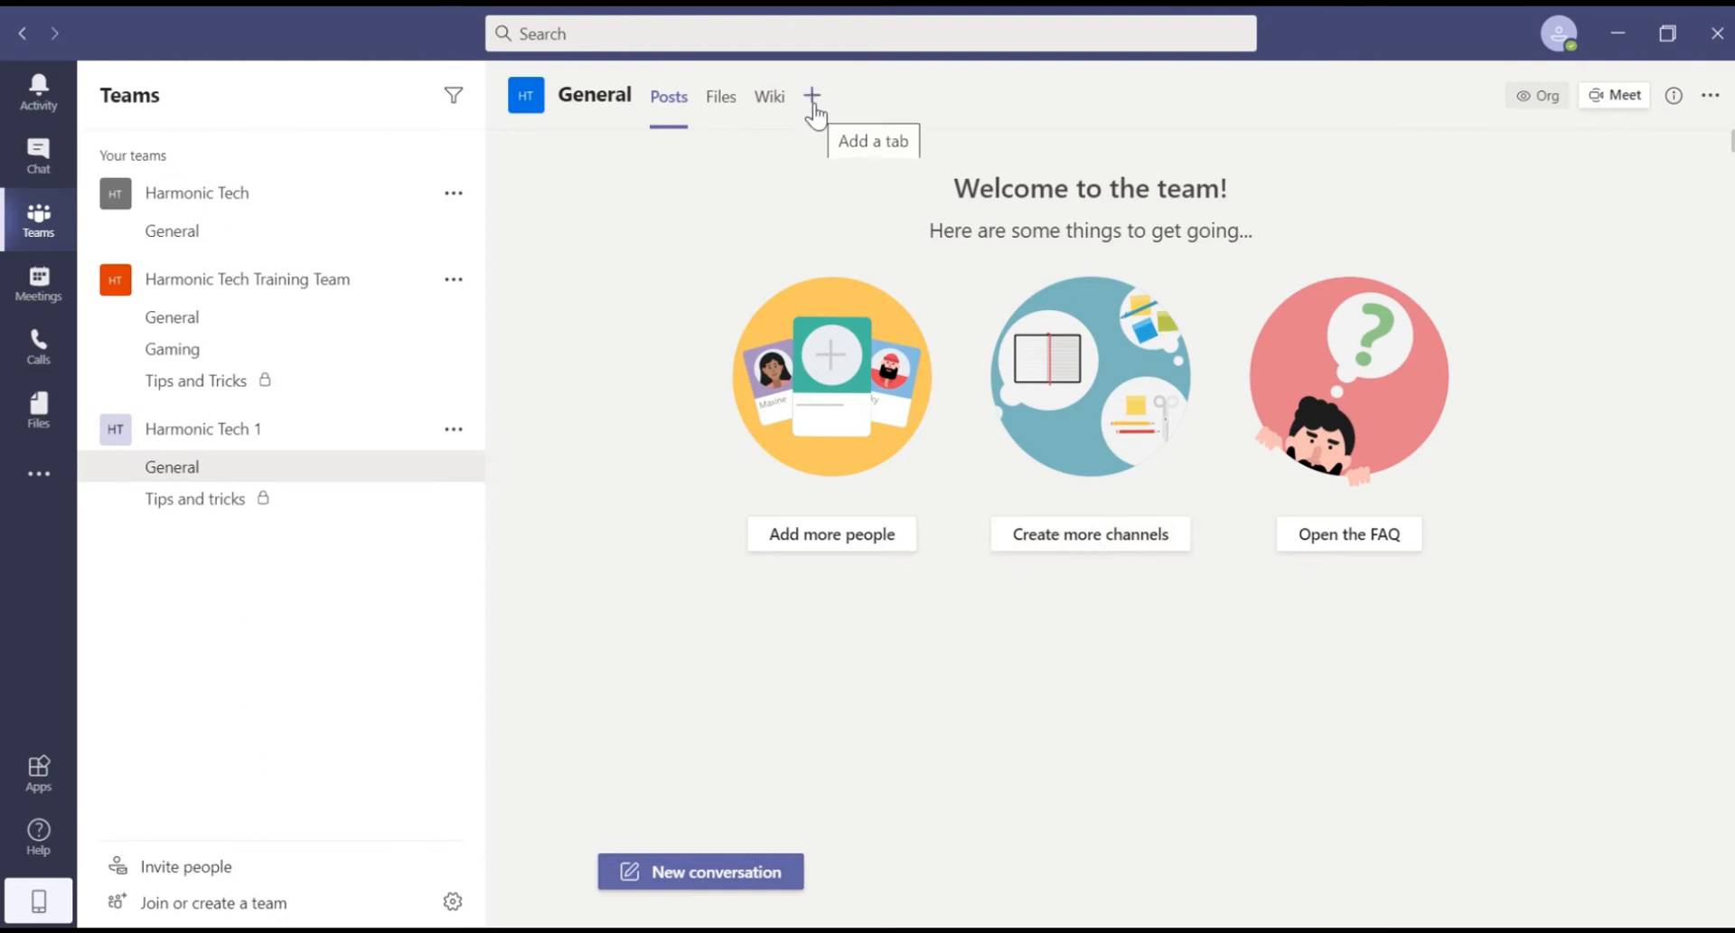
Step: Look over the General channel's Files and Wiki tabs, then choose OneNote as a new tab
{"action": "left_click", "coordinate": [718, 120]}
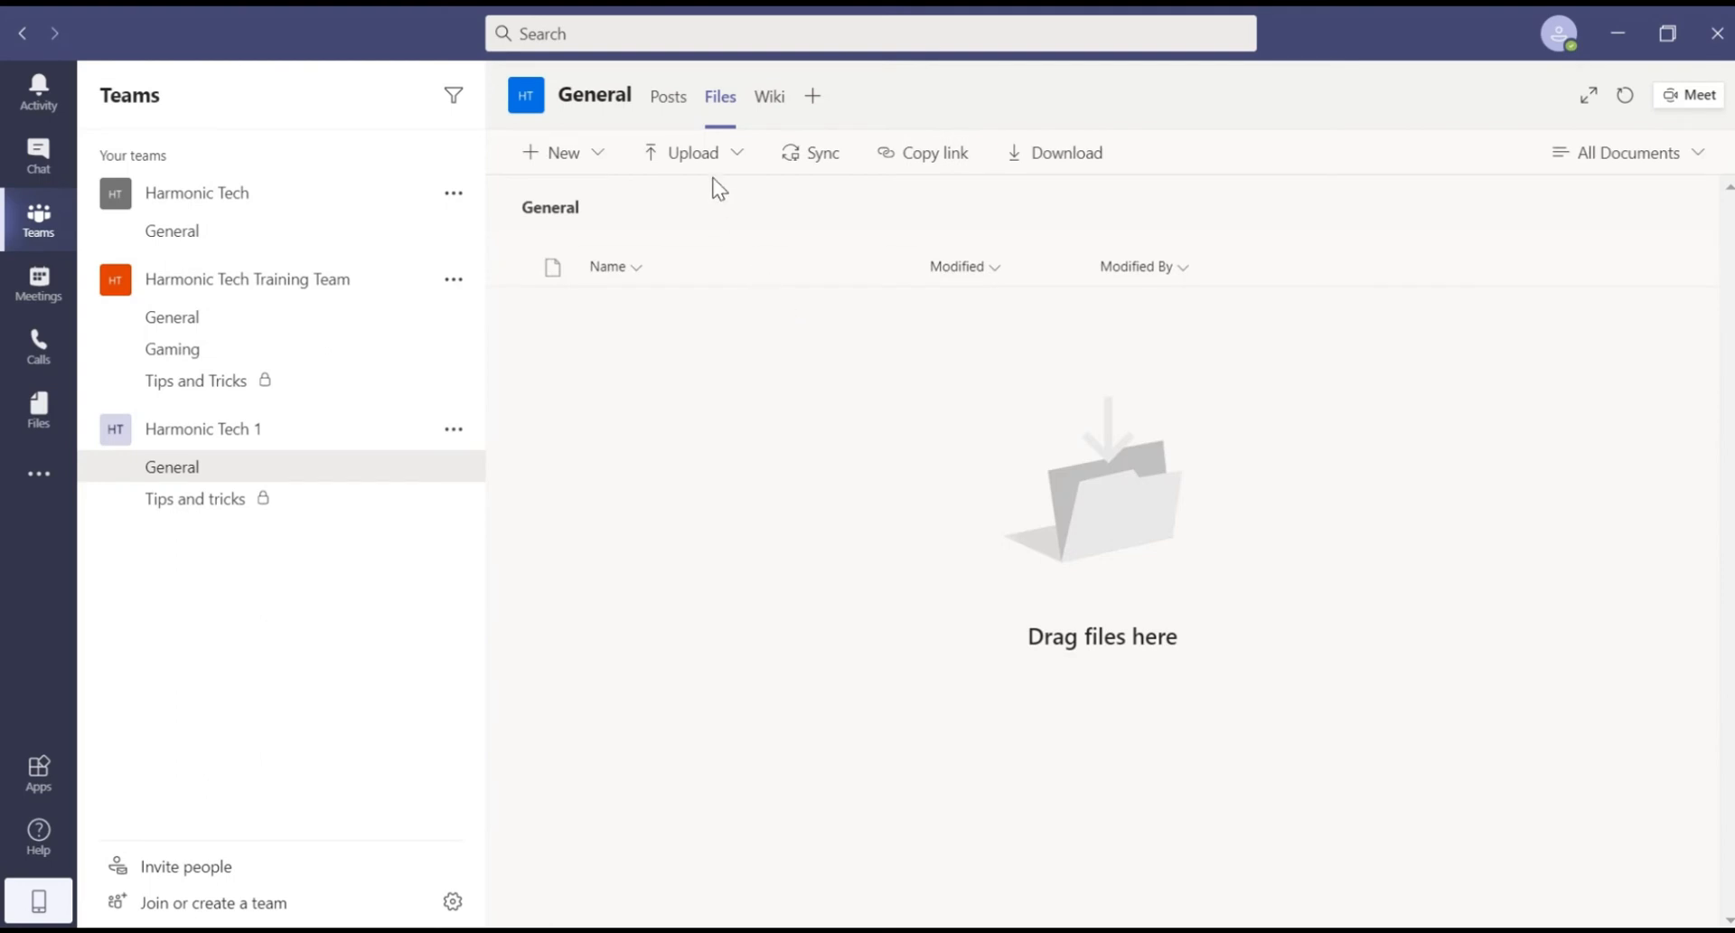
{"action": "left_click", "coordinate": [769, 96]}
{"action": "left_click", "coordinate": [835, 95]}
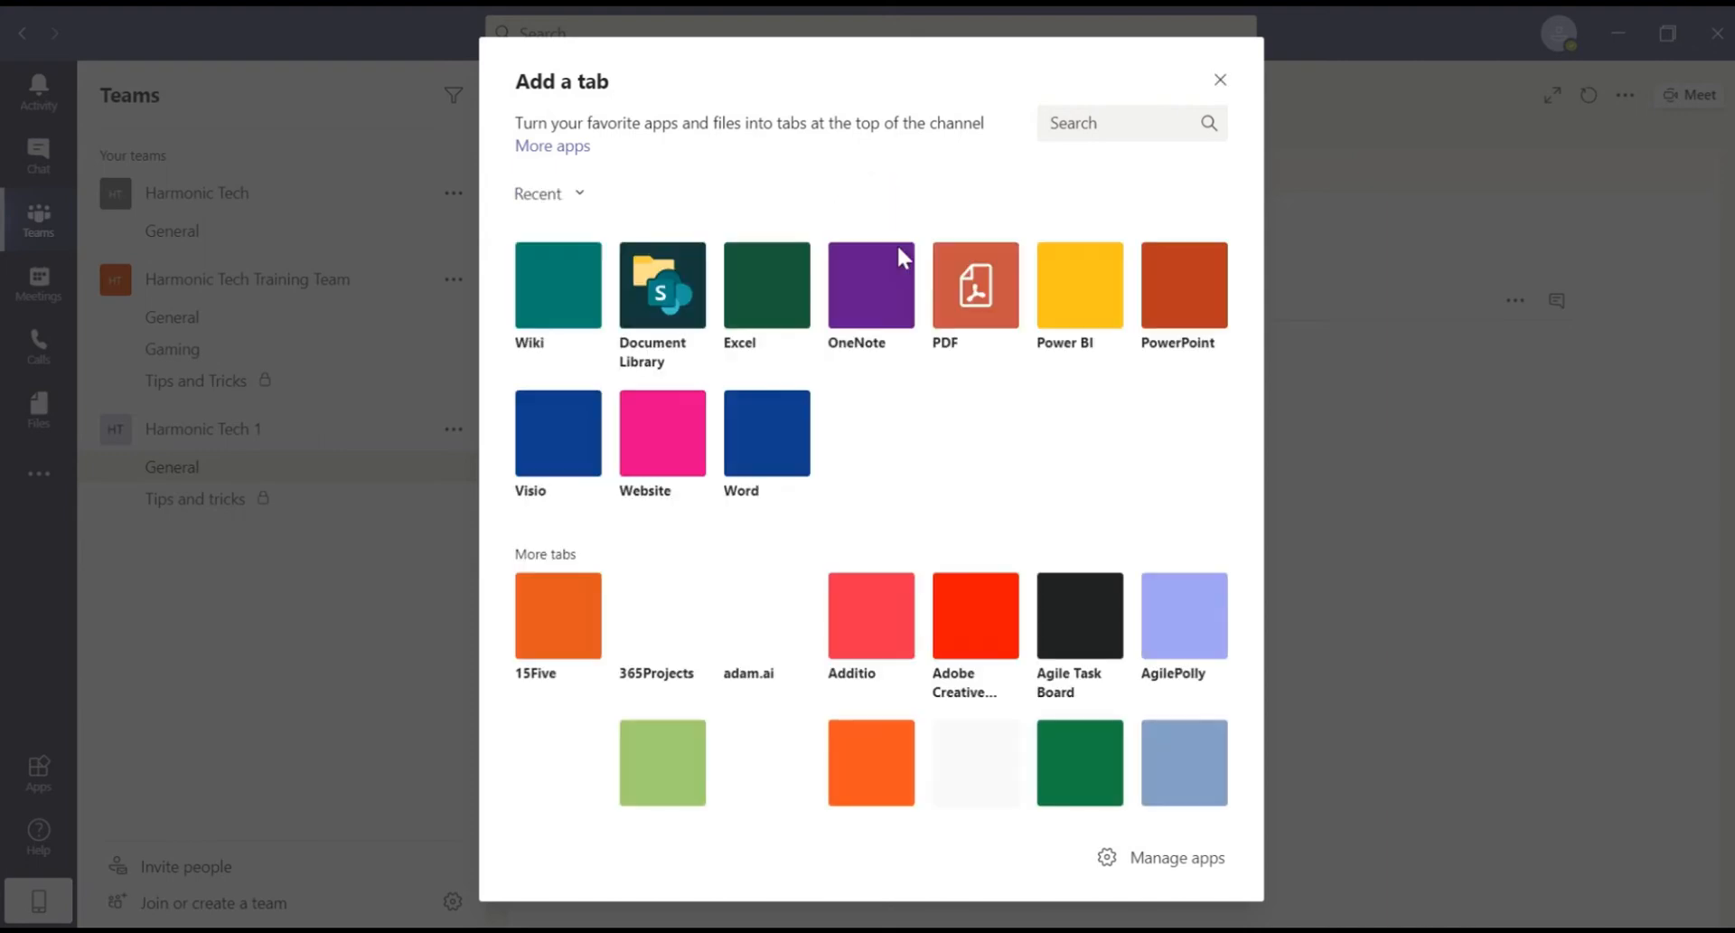
{"action": "scroll", "coordinate": [943, 423], "scroll_direction": "down", "scroll_amount": 1}
{"action": "scroll", "coordinate": [945, 434], "scroll_direction": "down", "scroll_amount": 15}
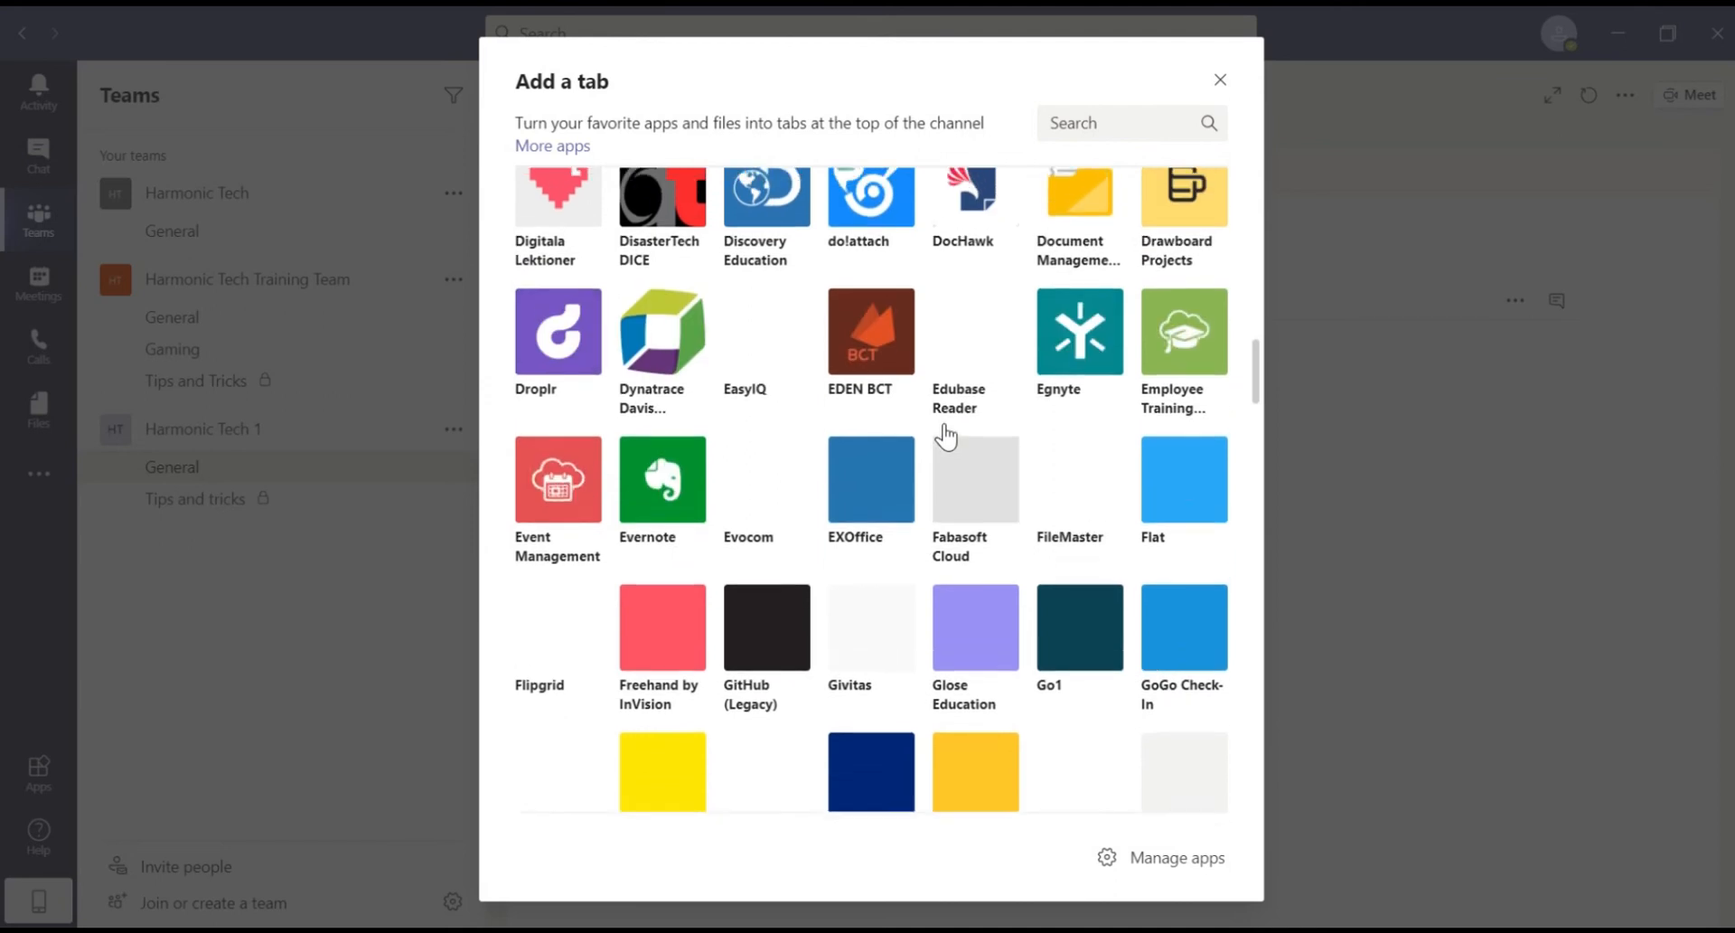
{"action": "scroll", "coordinate": [945, 434], "scroll_direction": "up", "scroll_amount": 15}
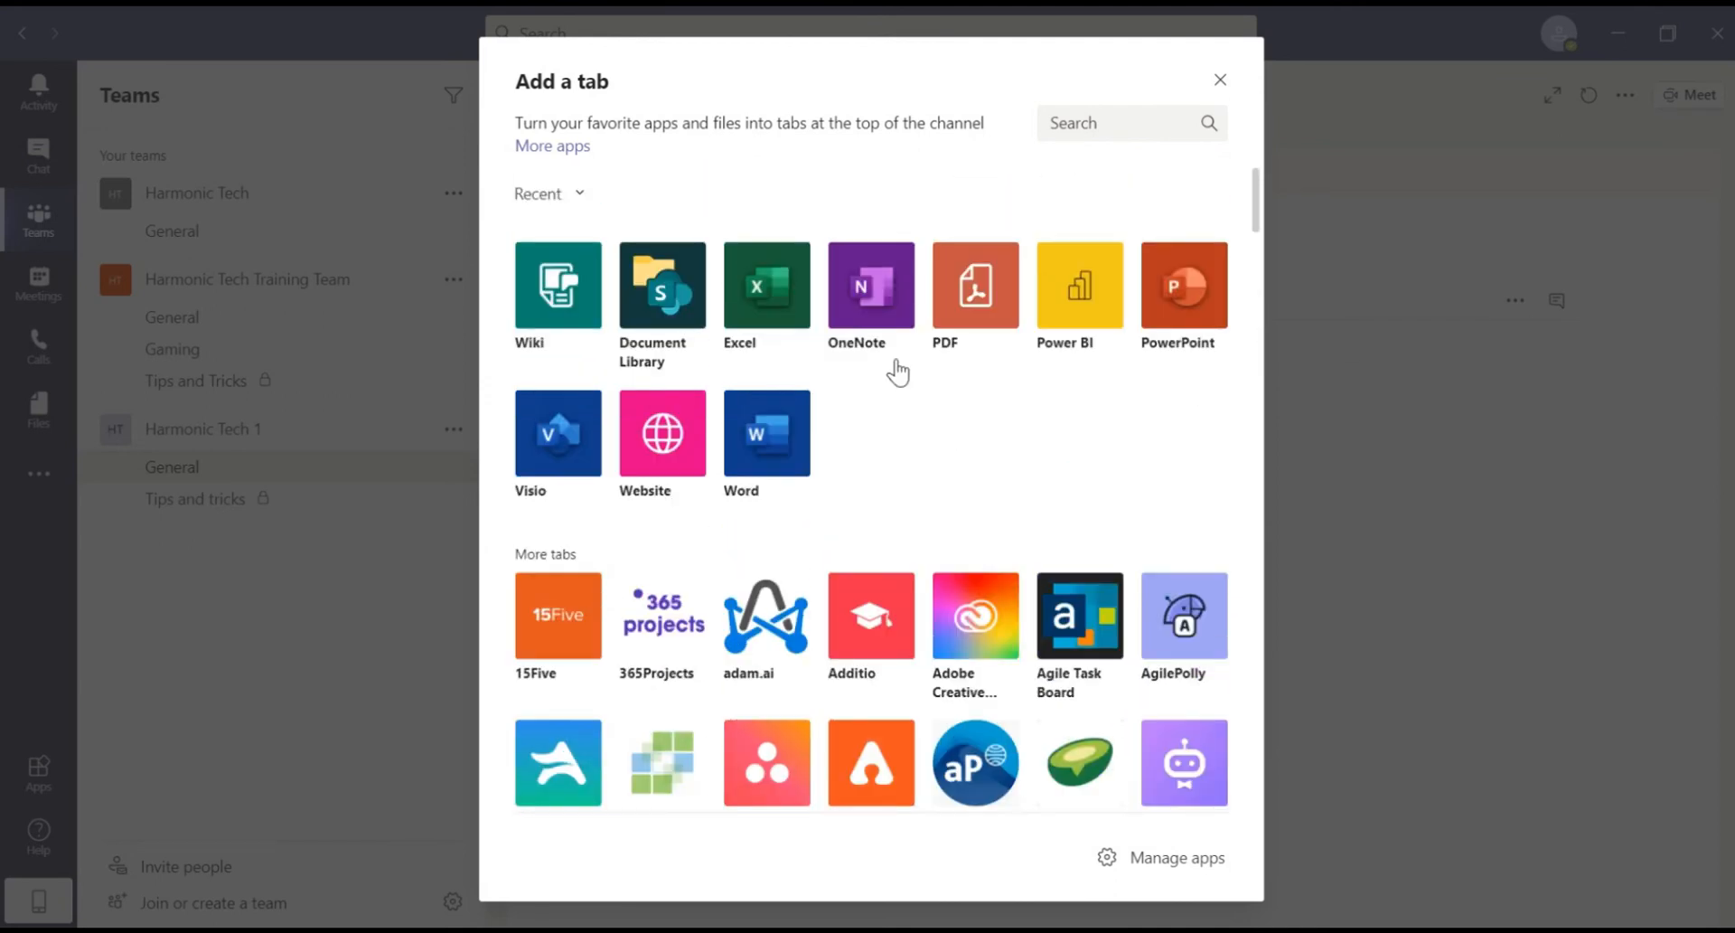
{"action": "left_click", "coordinate": [875, 323]}
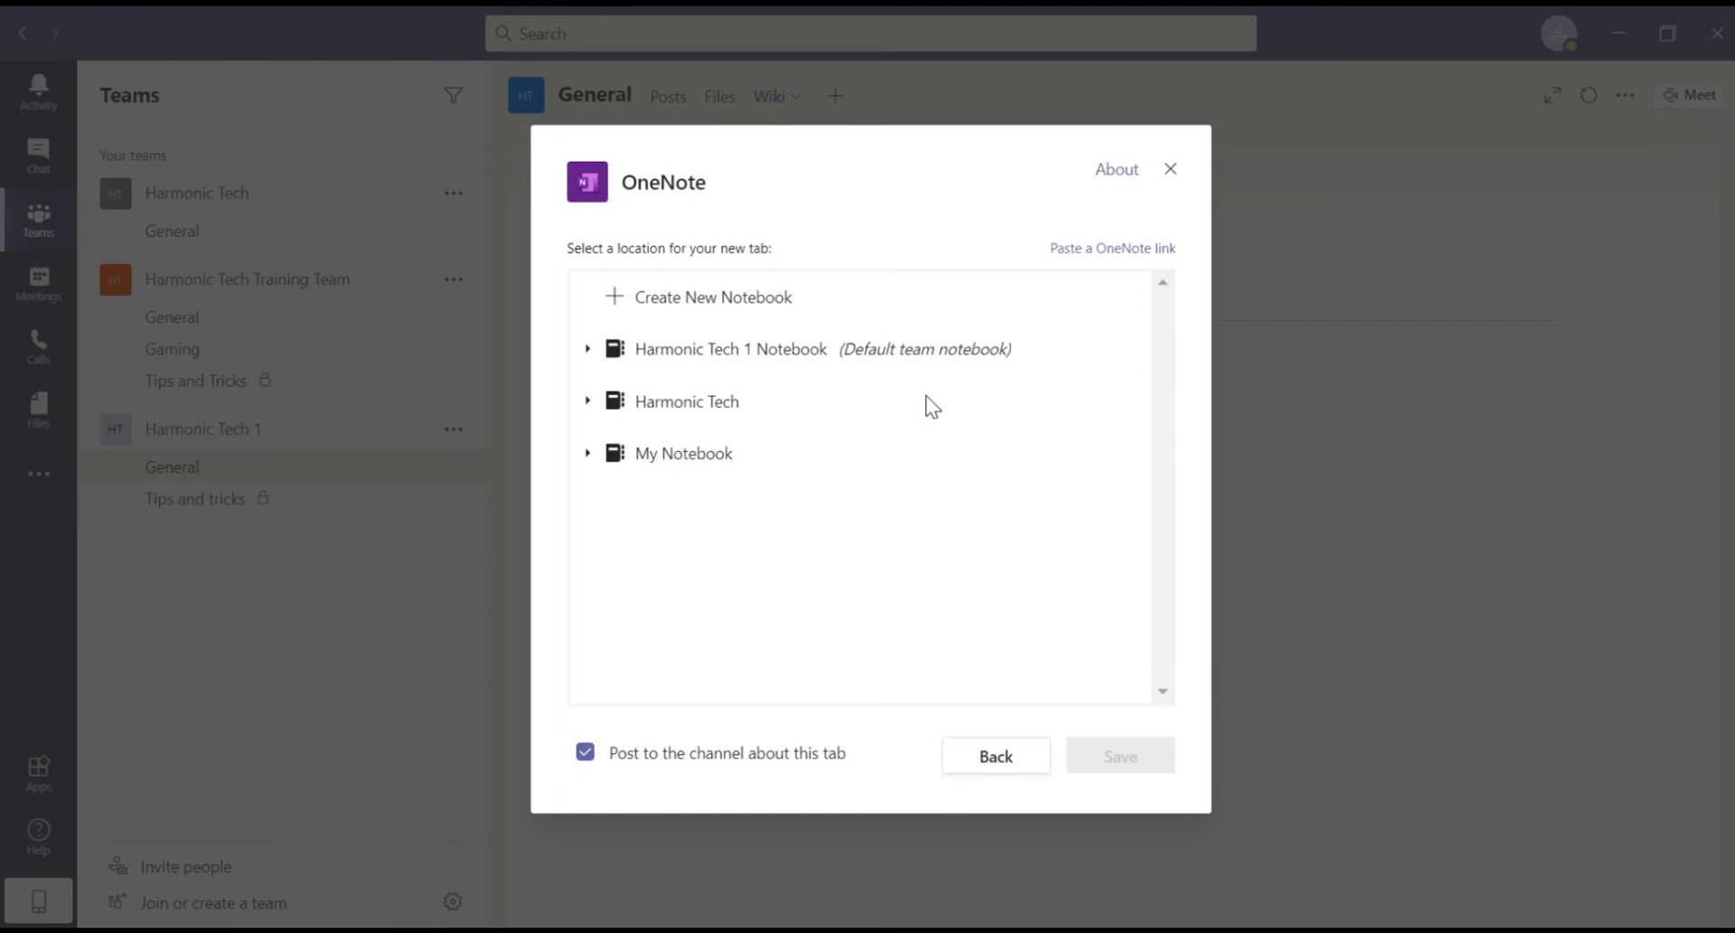
Step: Create a new OneNote notebook named 'General Project' and save it as the General channel tab
{"action": "left_click", "coordinate": [949, 414]}
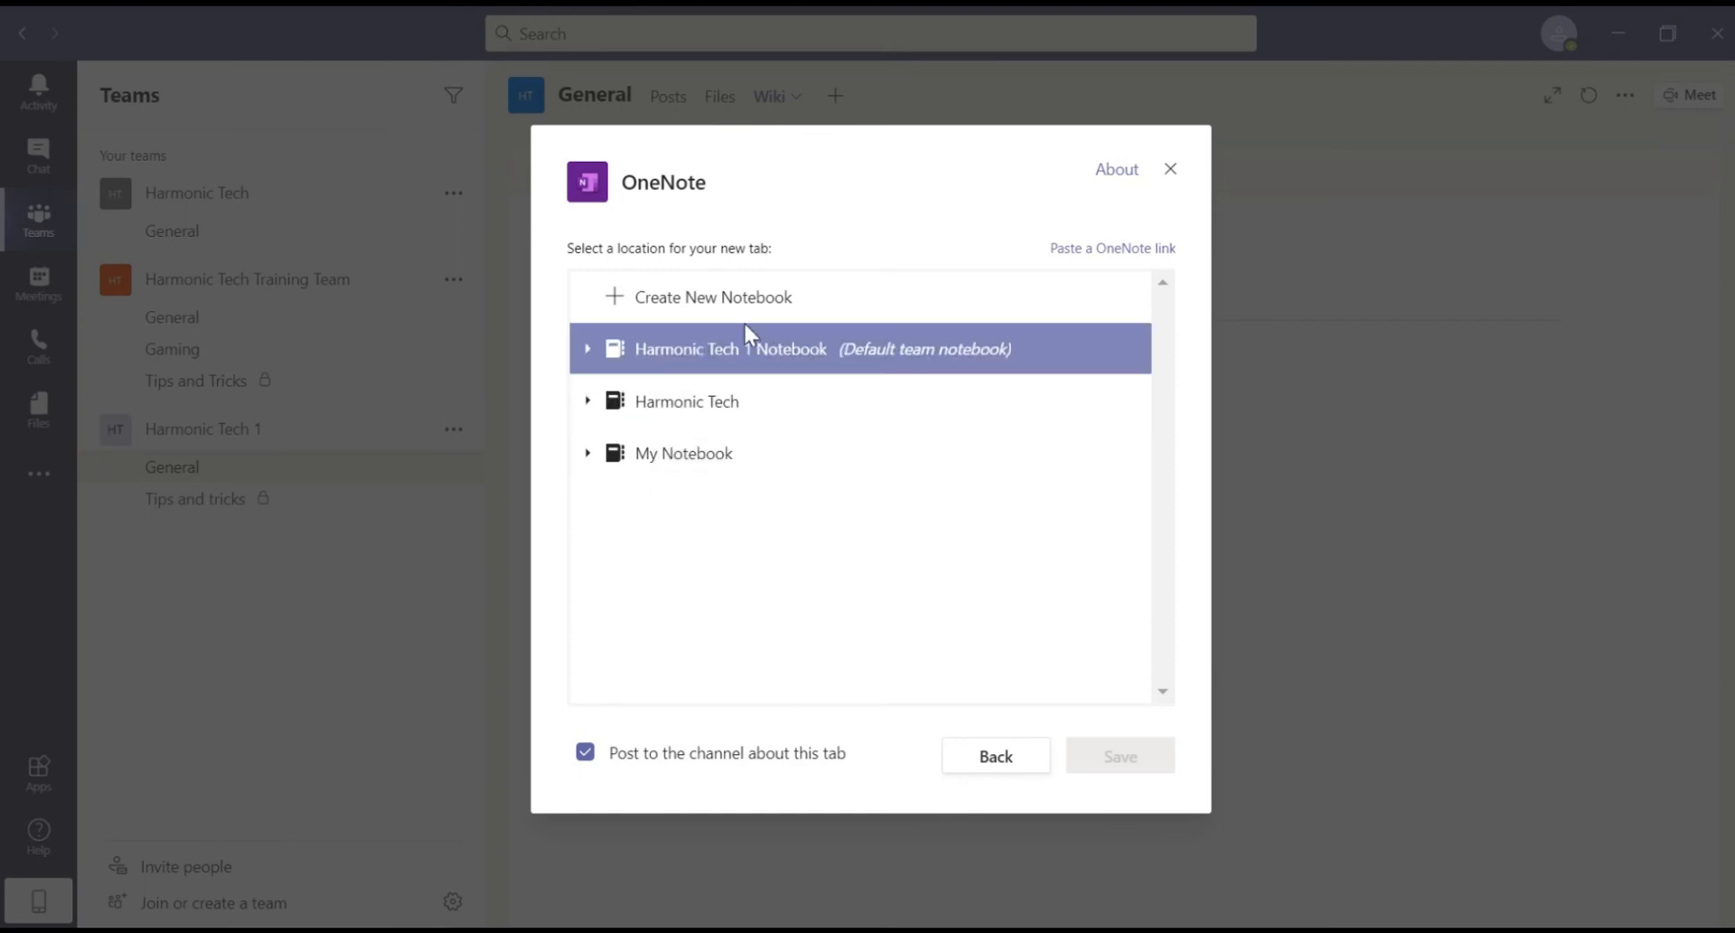
{"action": "left_click", "coordinate": [705, 298]}
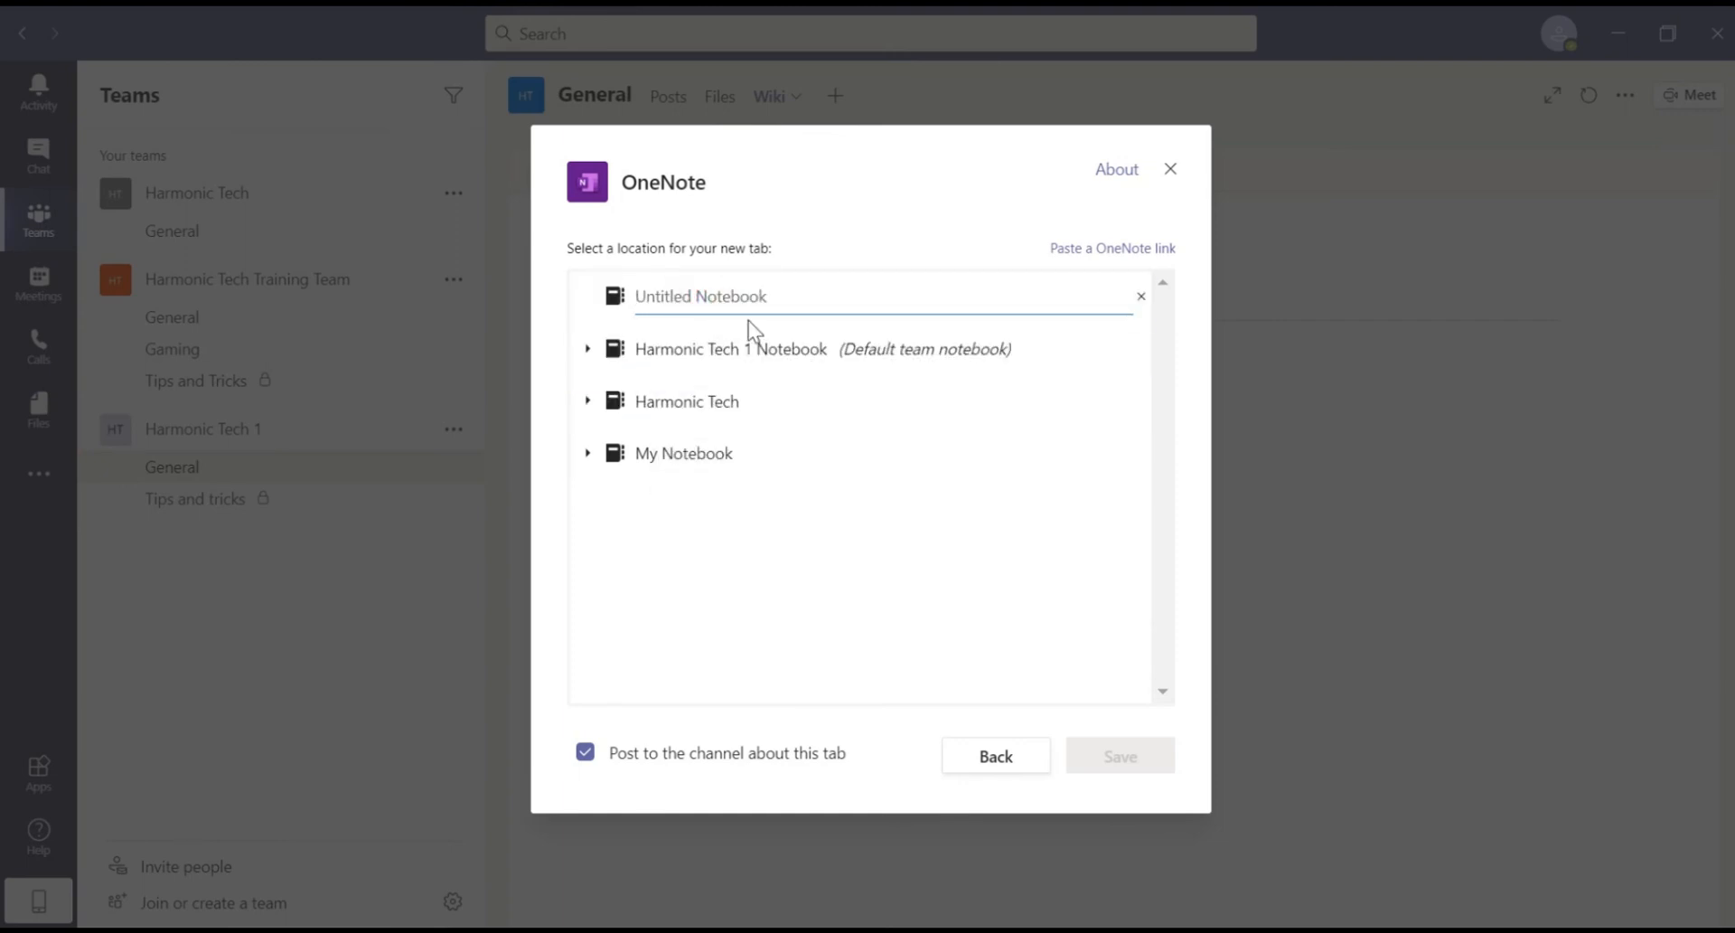
{"action": "type", "text": "Genera"}
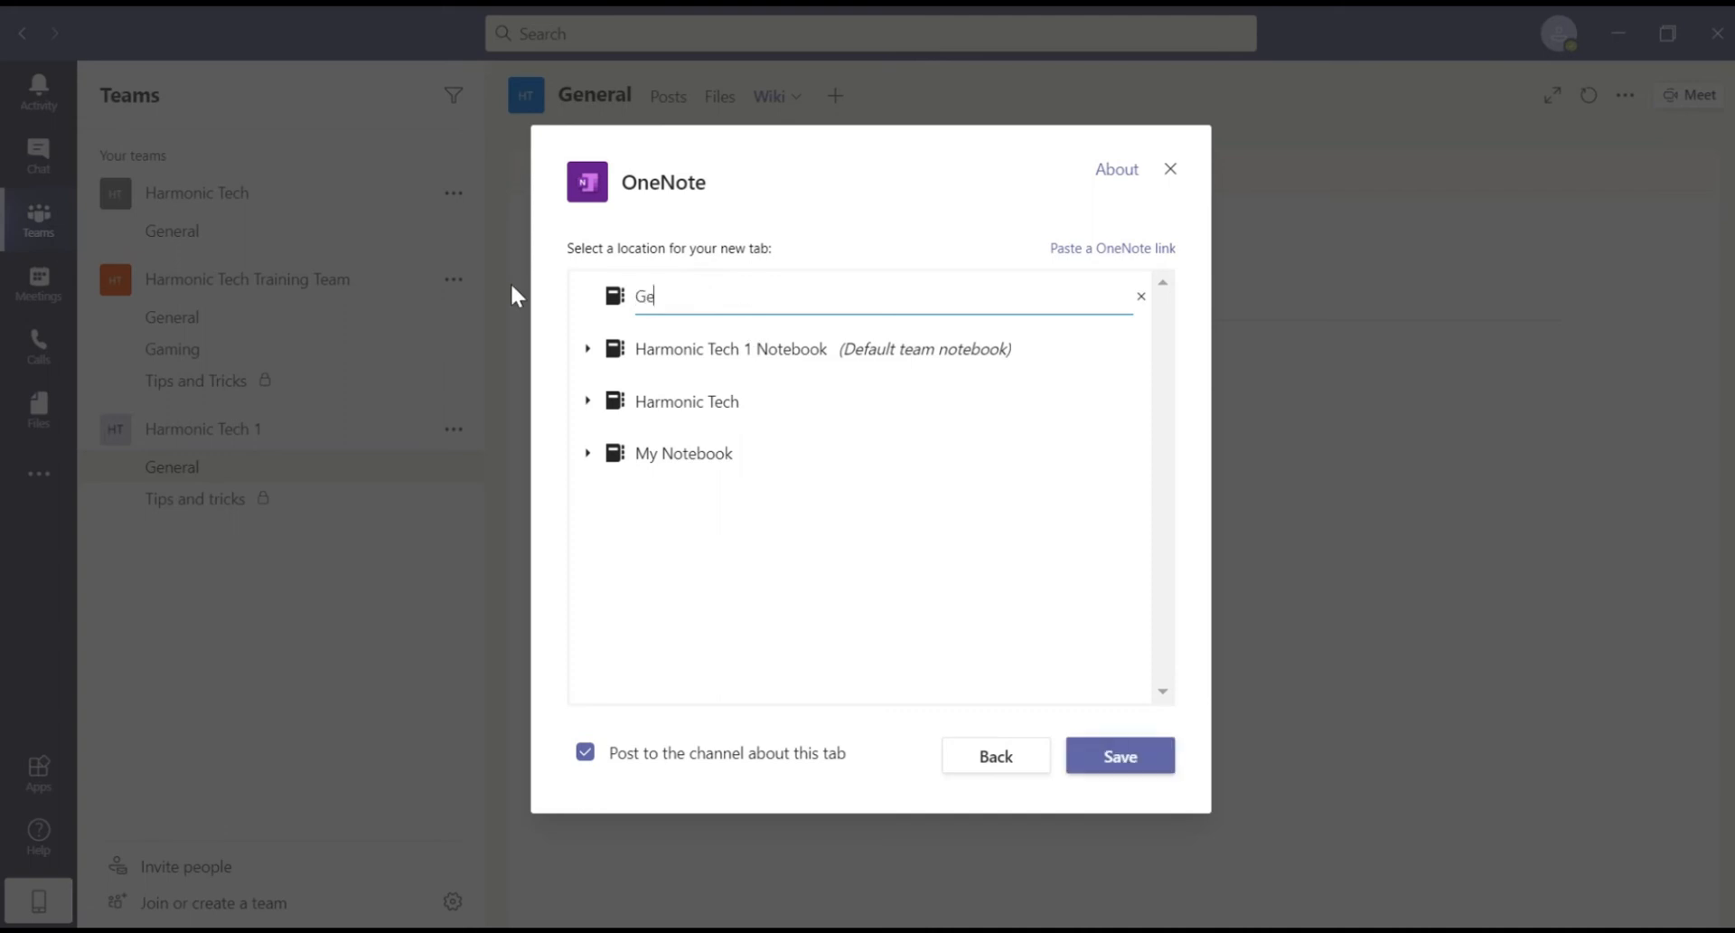
{"action": "type", "text": "l Project"}
{"action": "left_click", "coordinate": [1166, 755]}
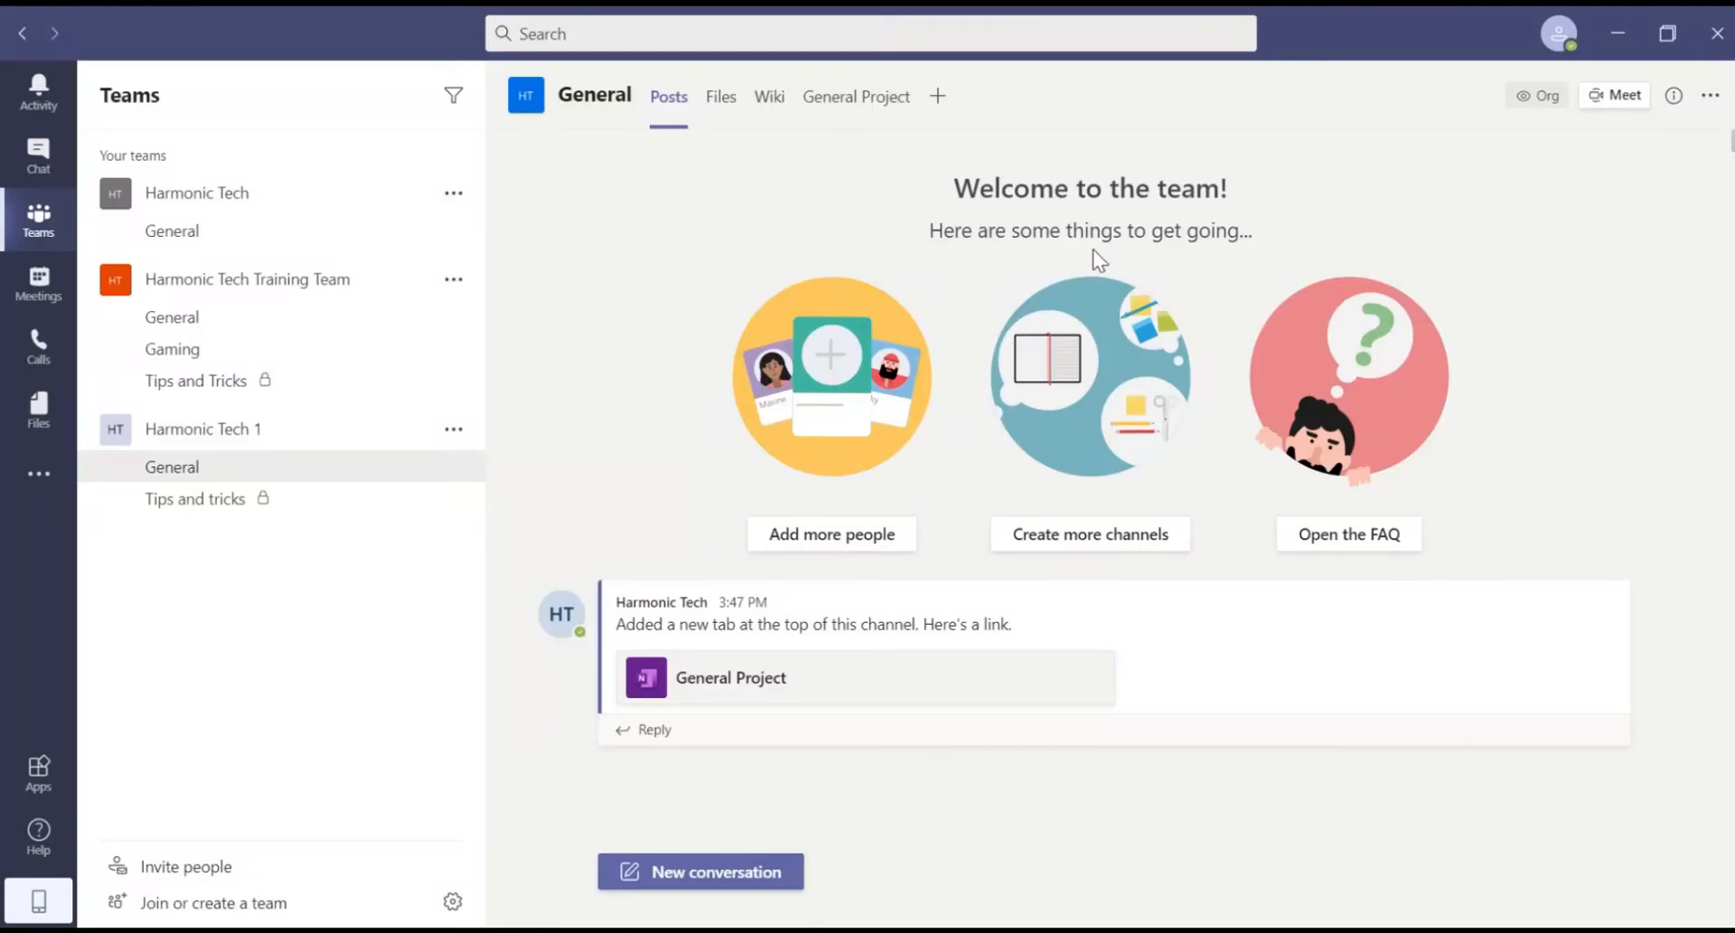
Step: Start a General channel meeting and check the PC Mic and Speakers device settings before joining
{"action": "left_click", "coordinate": [1605, 101]}
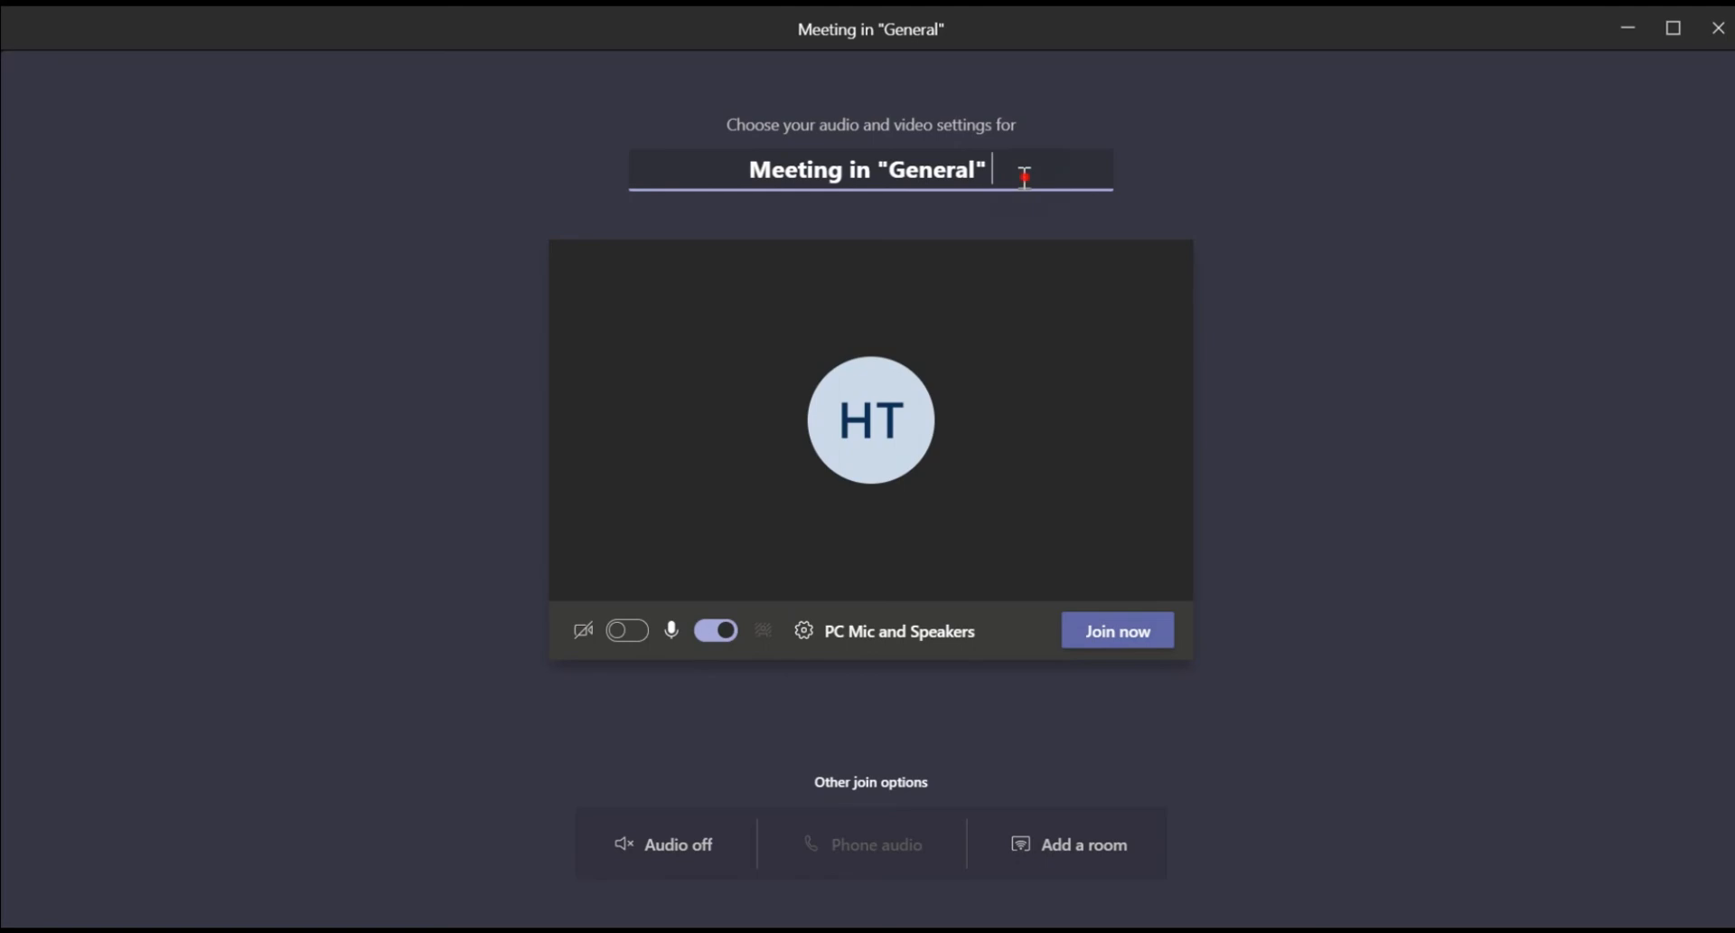
{"action": "mouse_move", "coordinate": [1021, 172]}
{"action": "left_mouse_down"}
{"action": "mouse_move", "coordinate": [725, 172]}
{"action": "mouse_move", "coordinate": [994, 172]}
{"action": "left_mouse_up"}
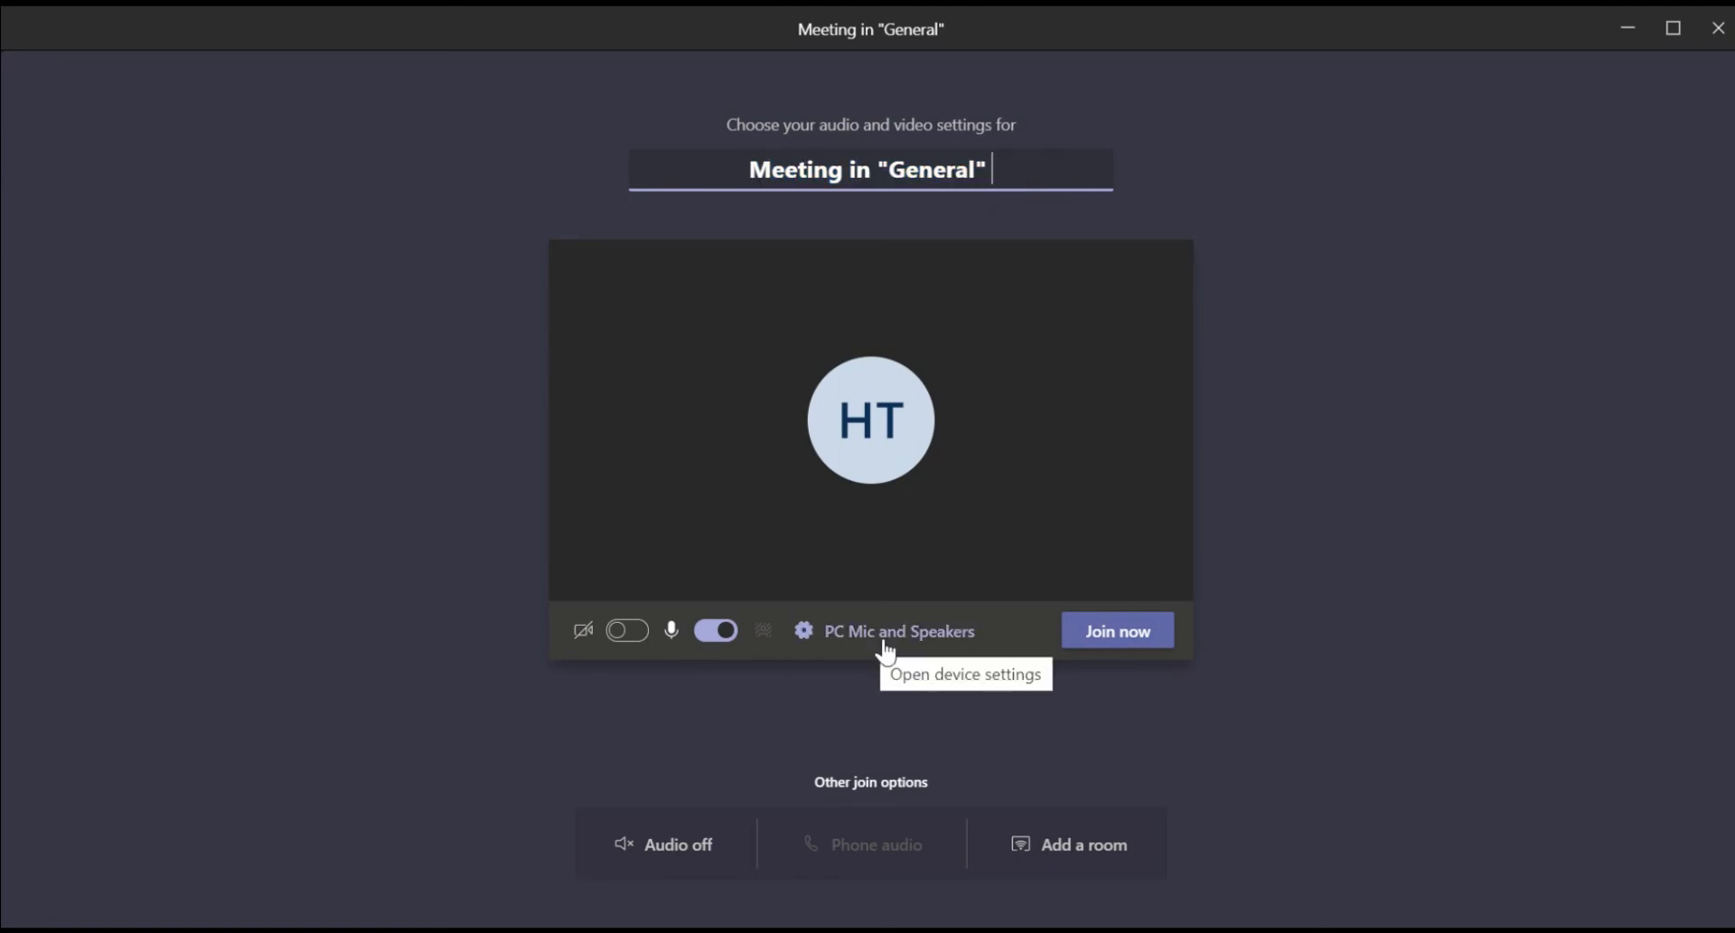
{"action": "left_click", "coordinate": [911, 646]}
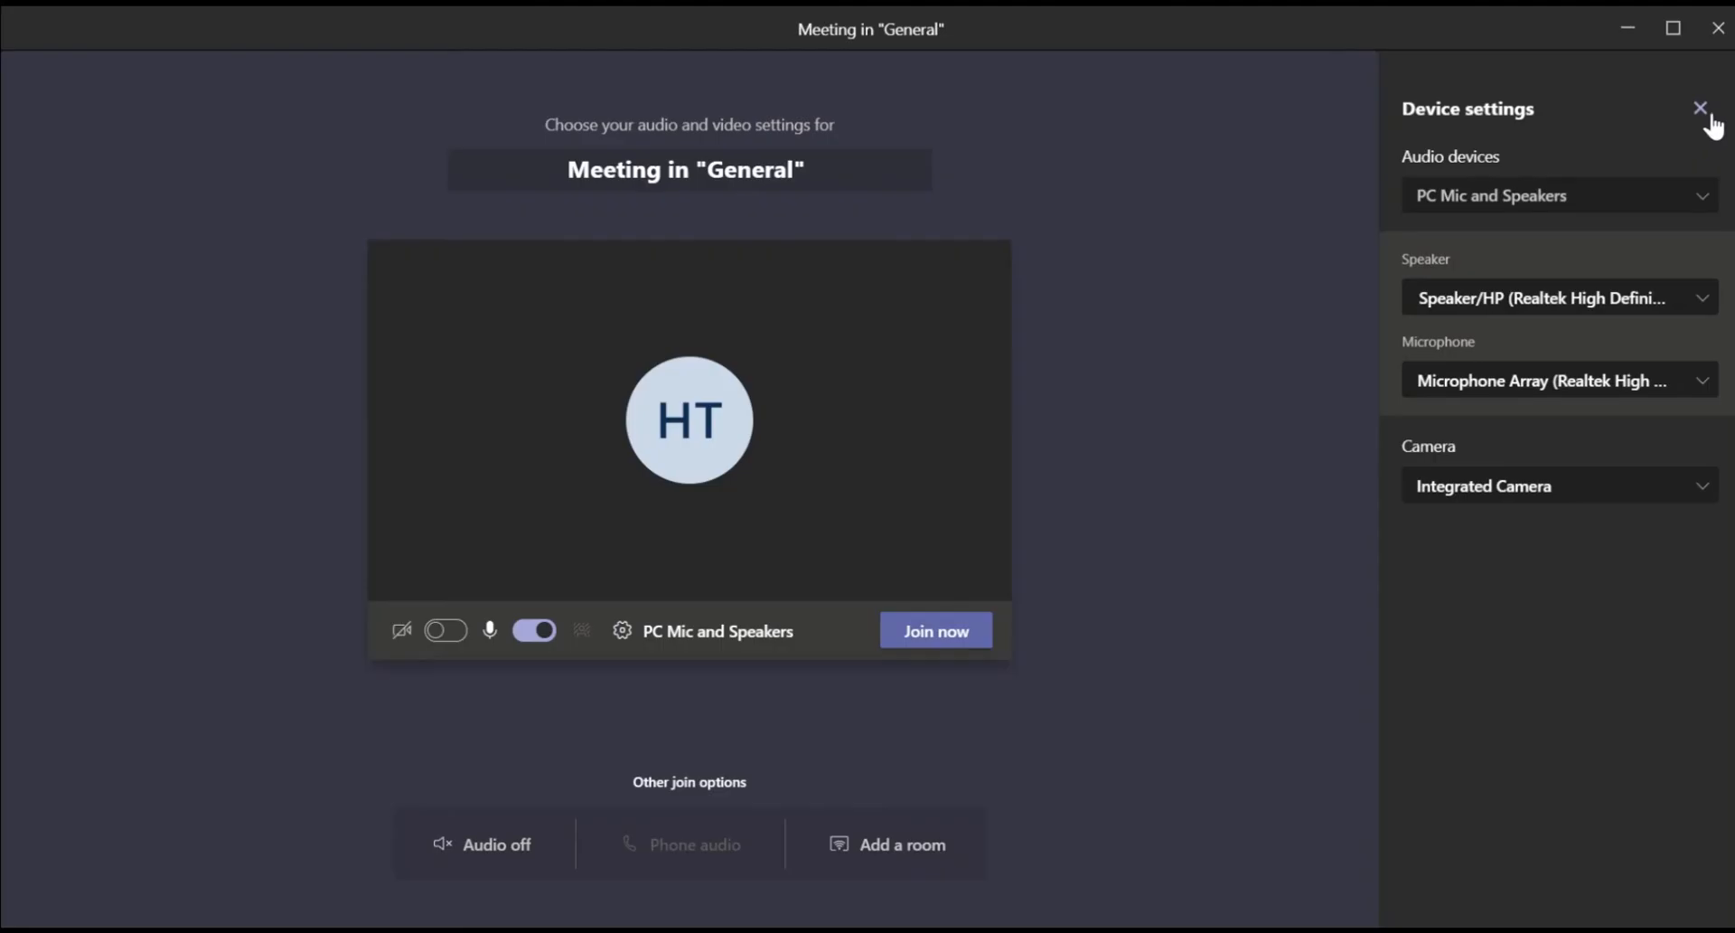
{"action": "left_click", "coordinate": [1700, 108]}
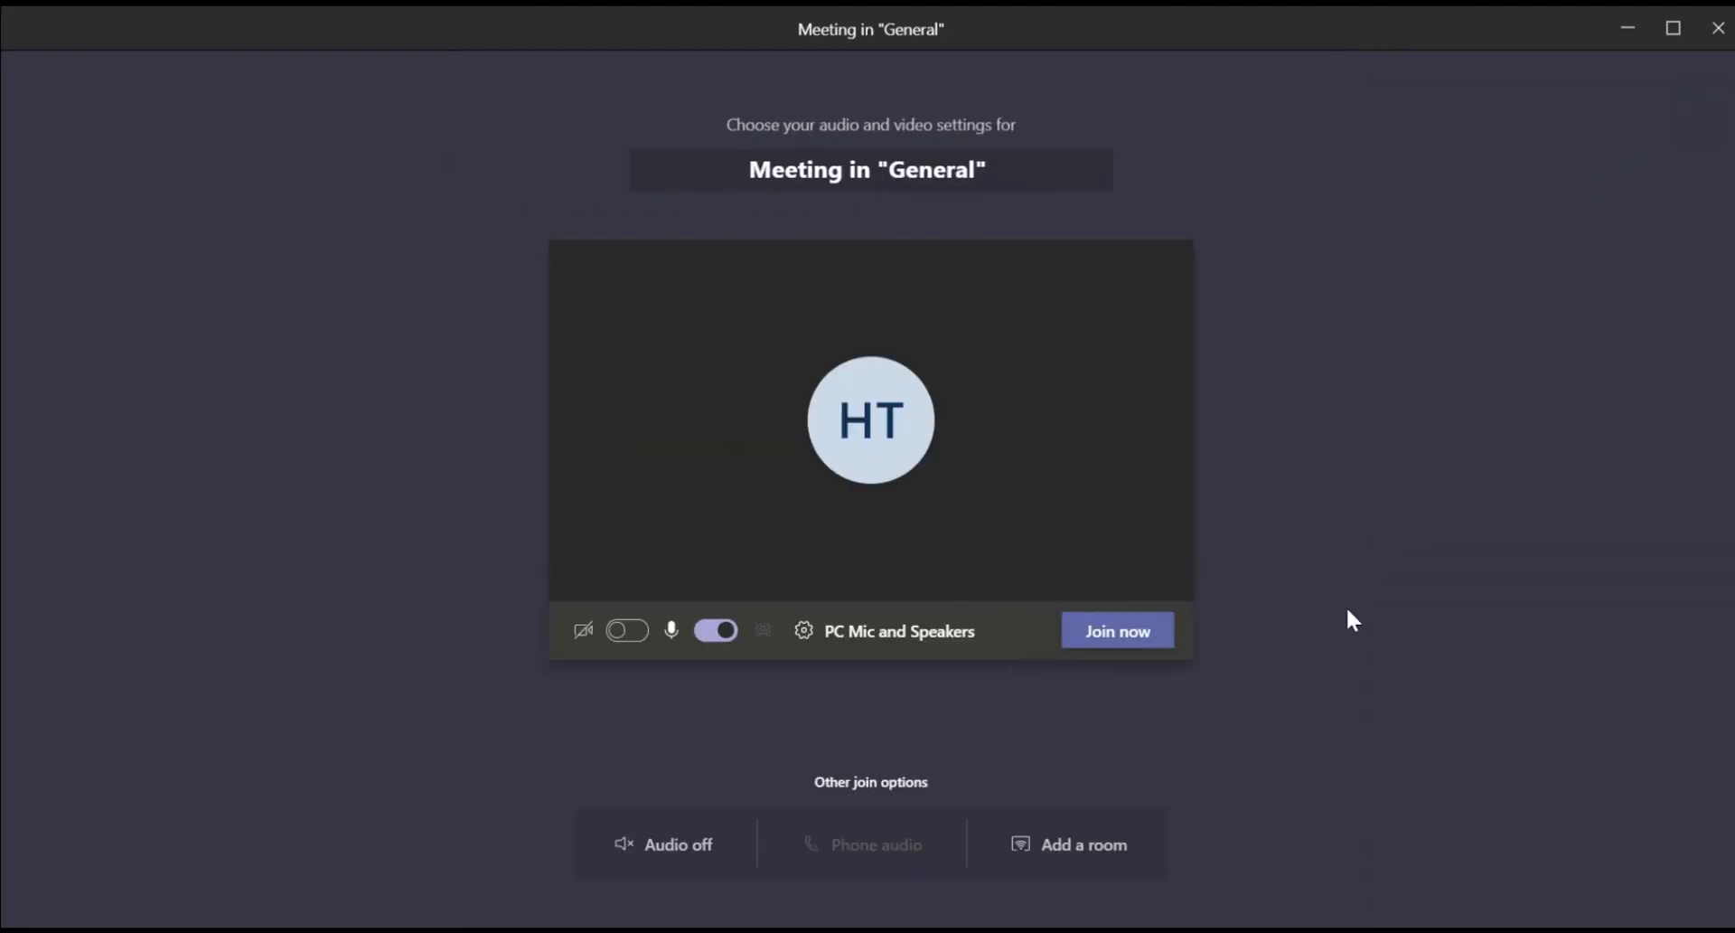
Step: Join the channel meeting and invite a second person found through the Participants search
{"action": "left_click", "coordinate": [1114, 642]}
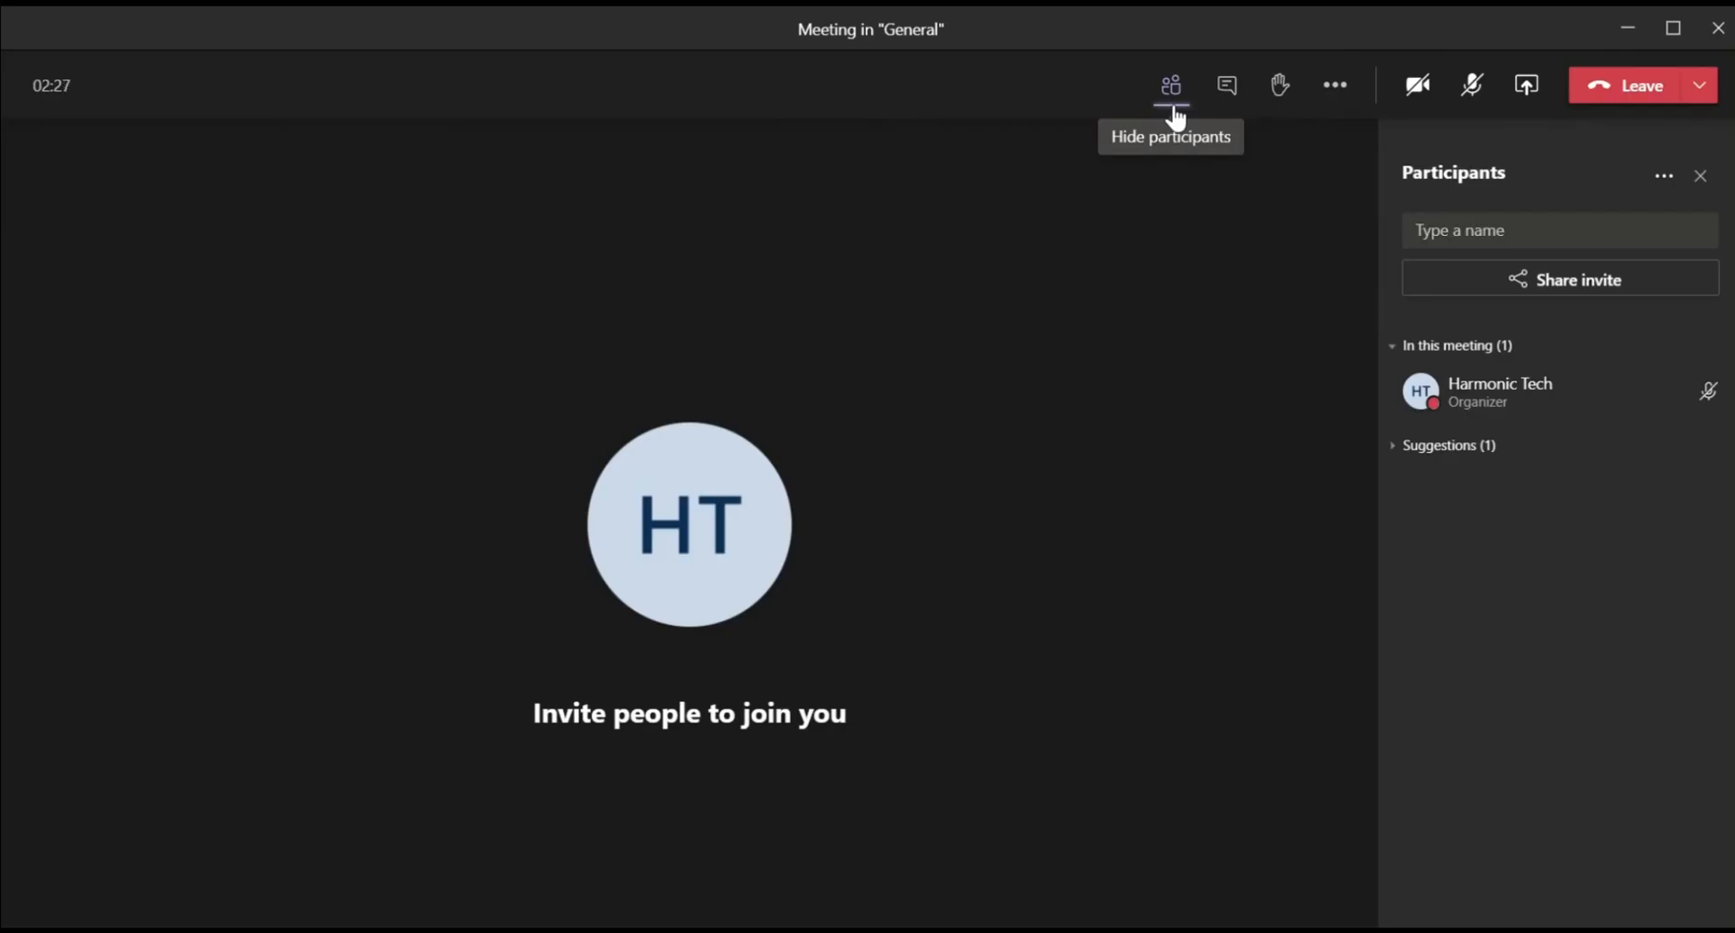
{"action": "left_click", "coordinate": [1506, 228]}
{"action": "type", "text": "ht_edi"}
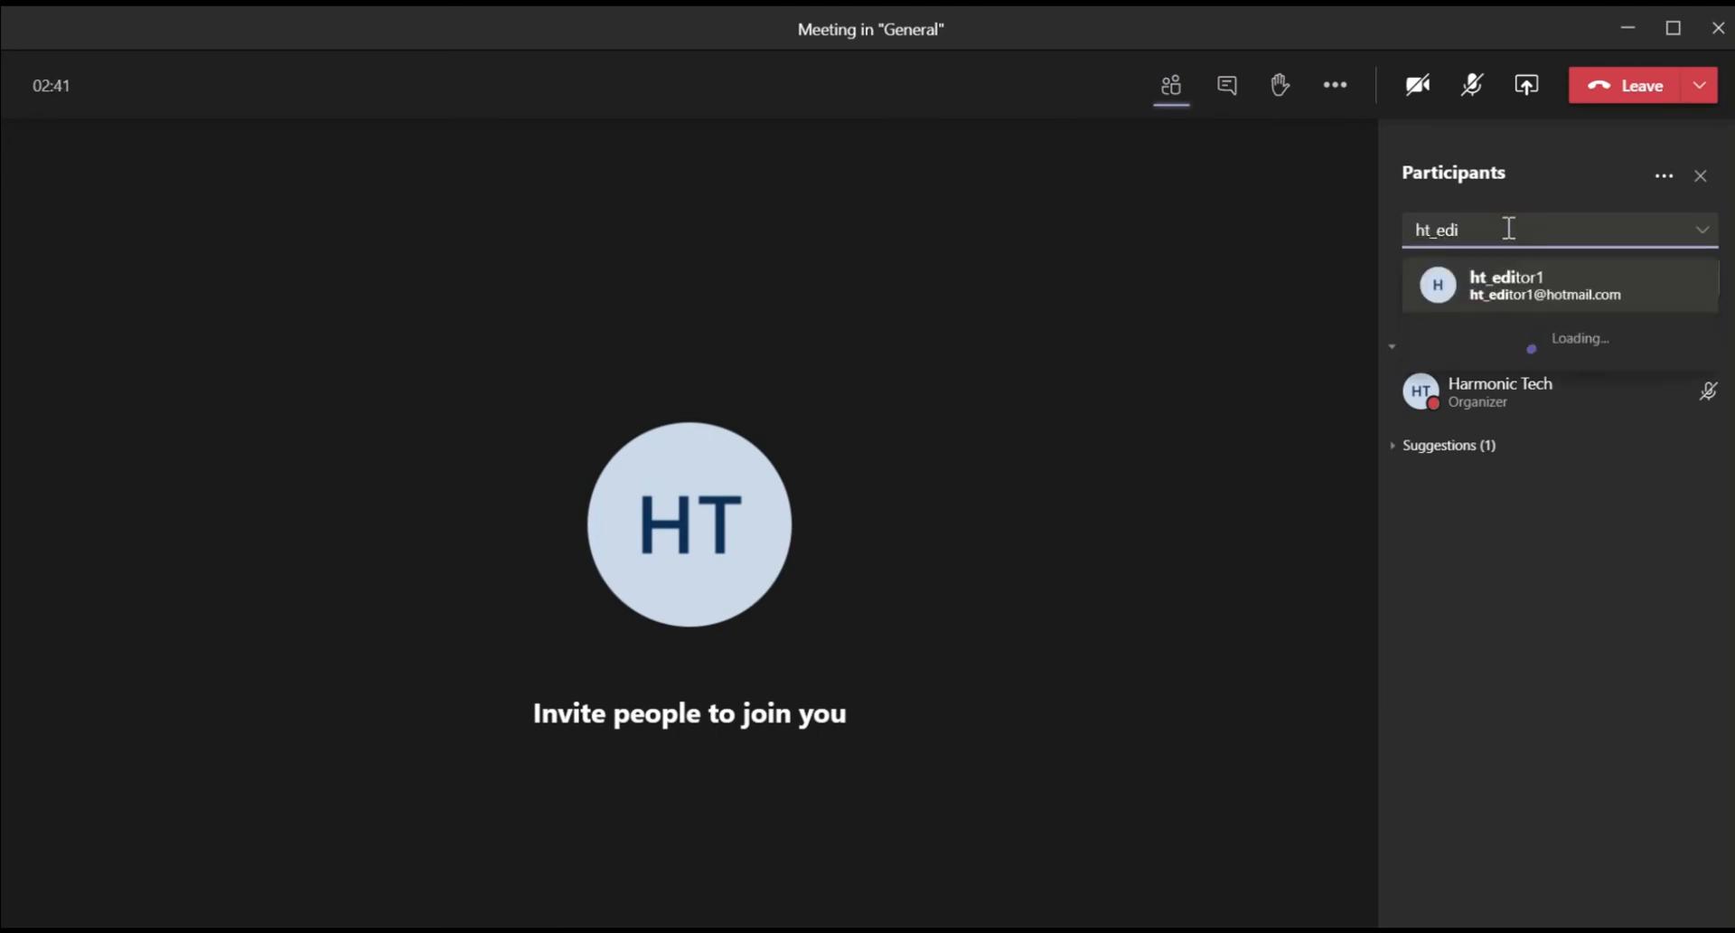
{"action": "left_click", "coordinate": [1585, 277]}
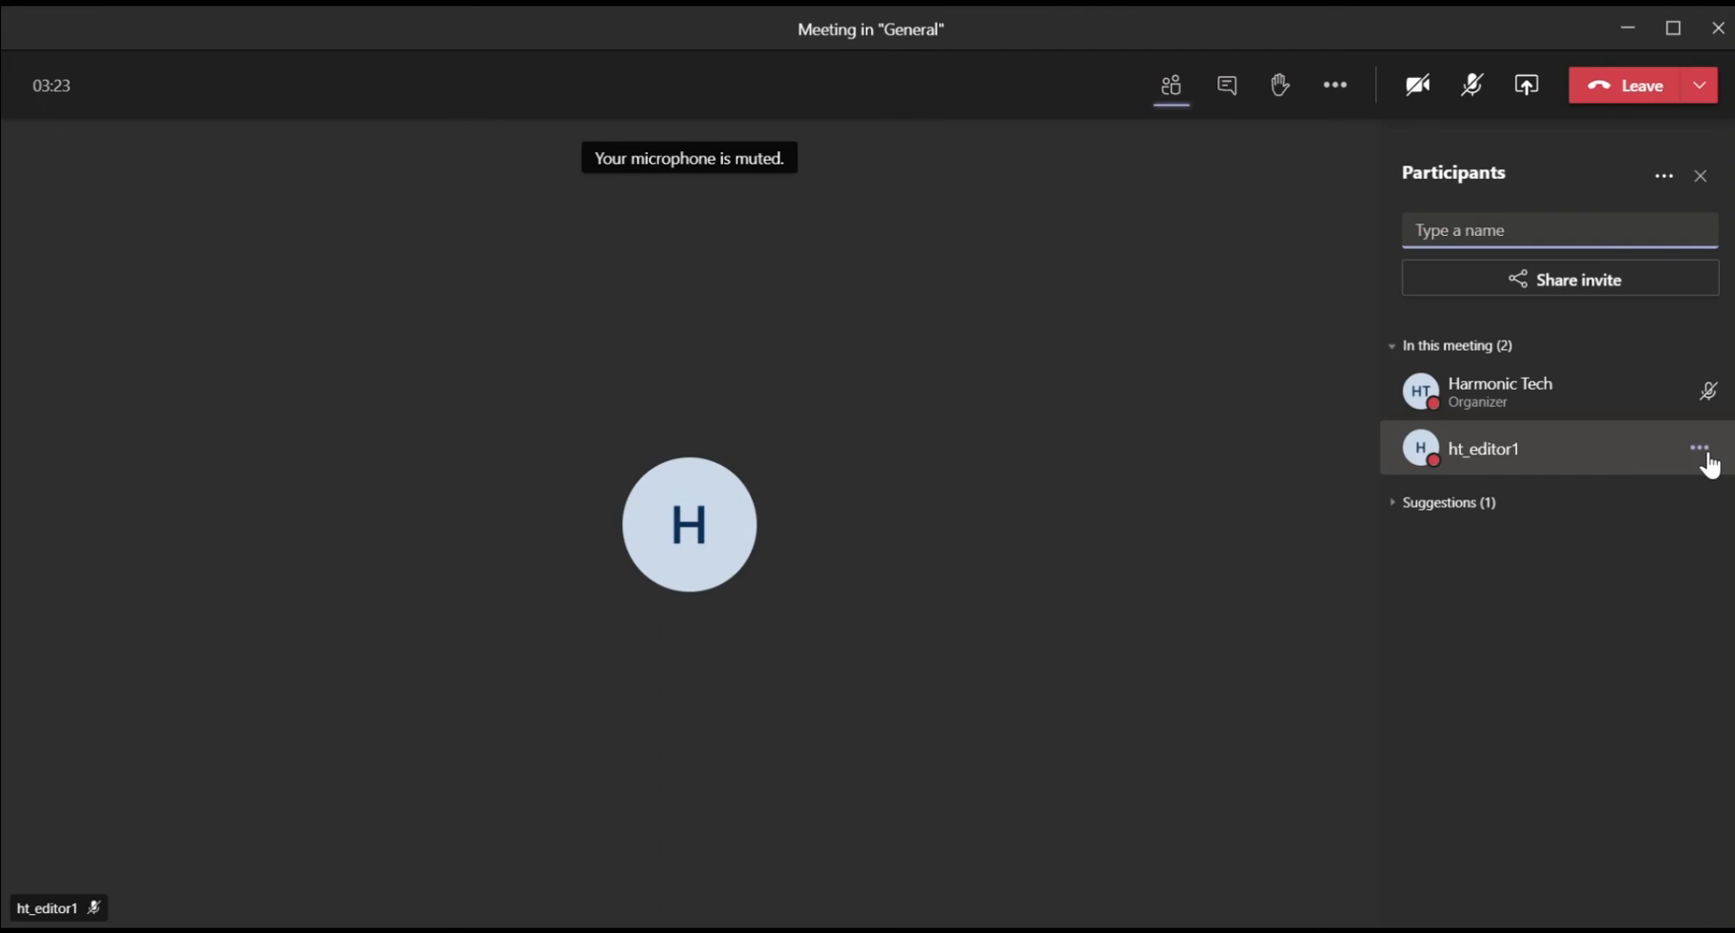
Step: Change the second participant's role to attendee and open the meeting chat
{"action": "left_click", "coordinate": [1708, 459]}
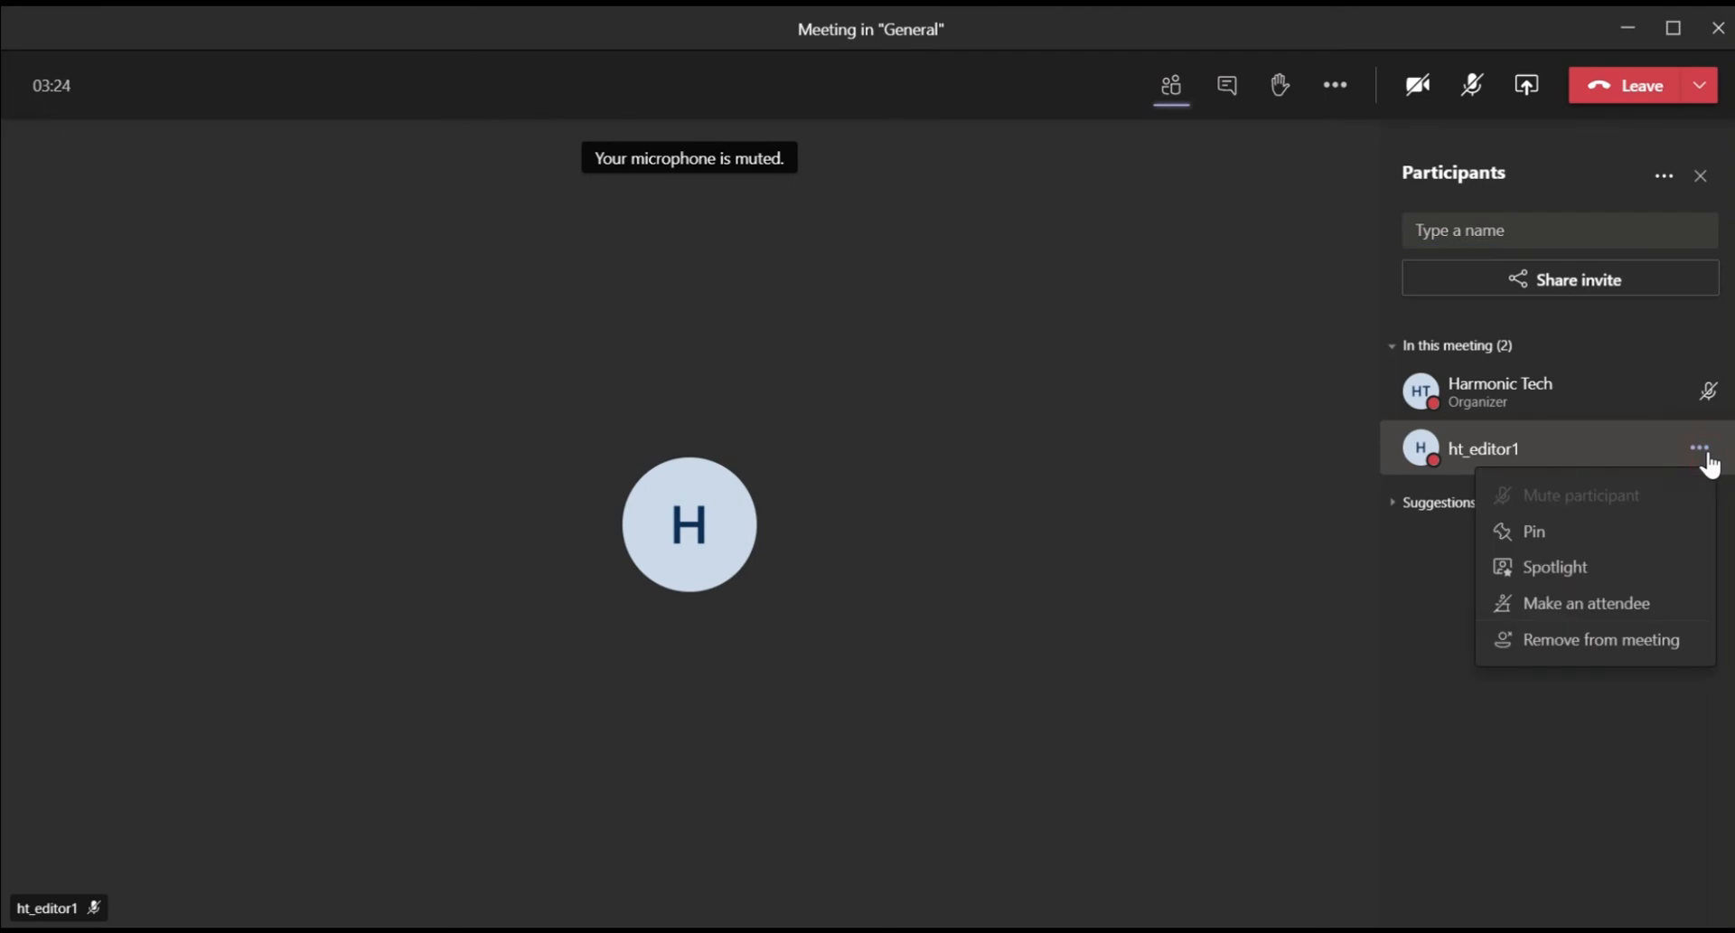
{"action": "left_click", "coordinate": [1653, 624]}
{"action": "left_click", "coordinate": [1203, 528]}
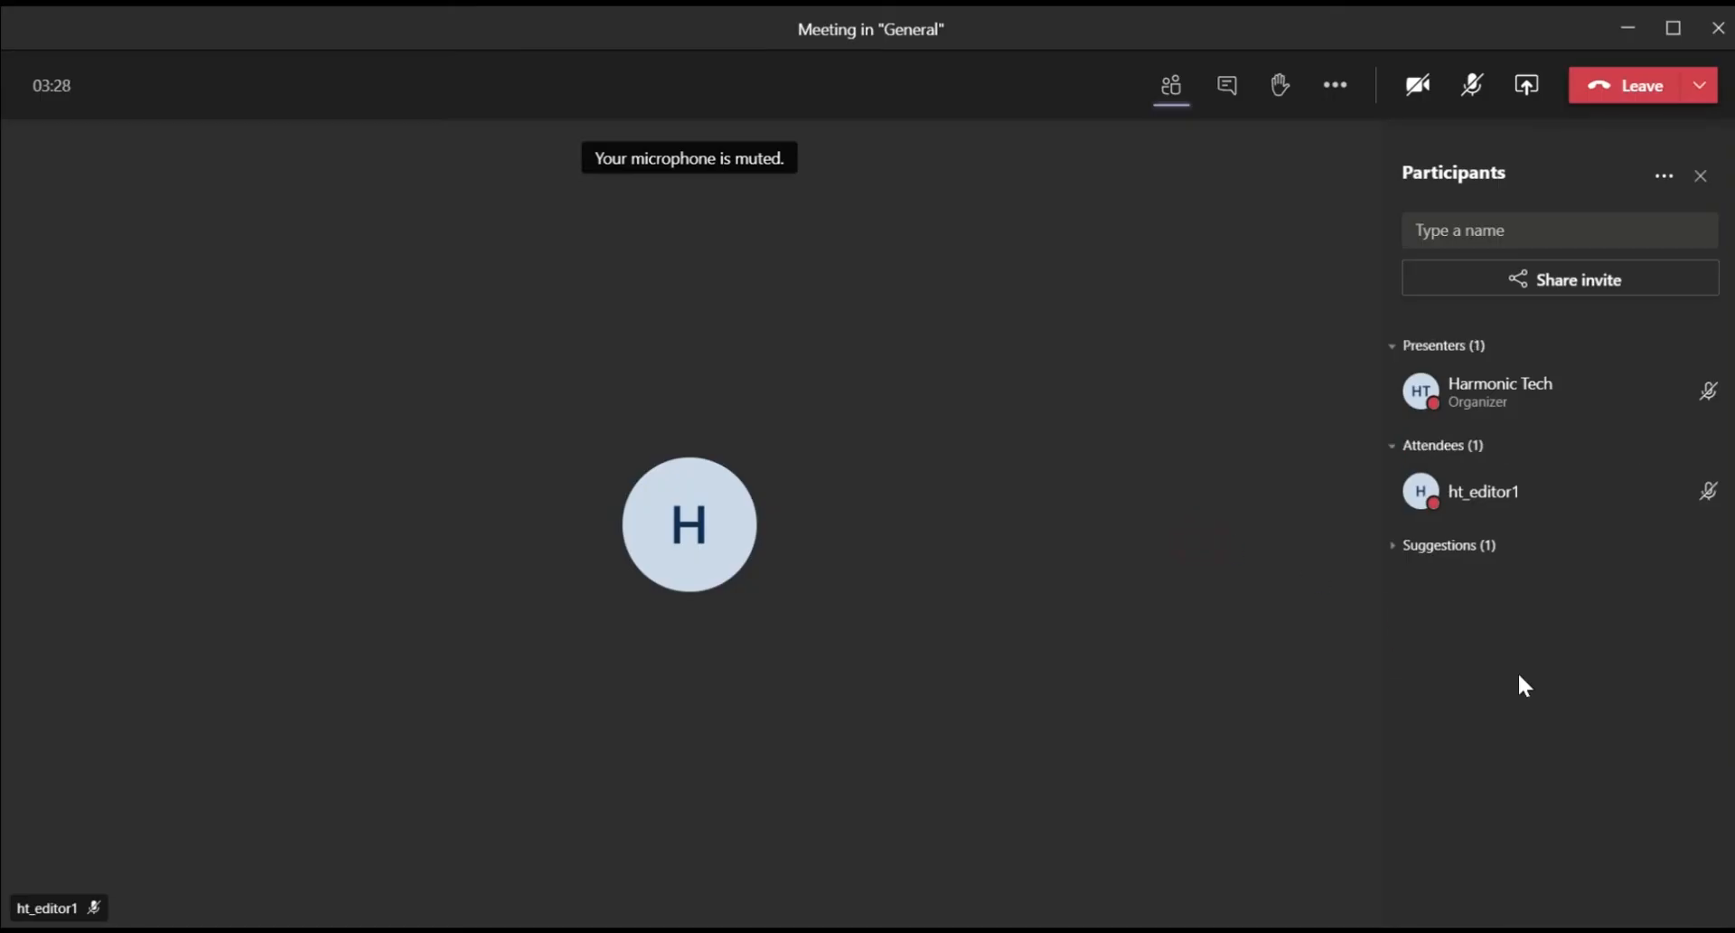
{"action": "left_click", "coordinate": [1229, 115]}
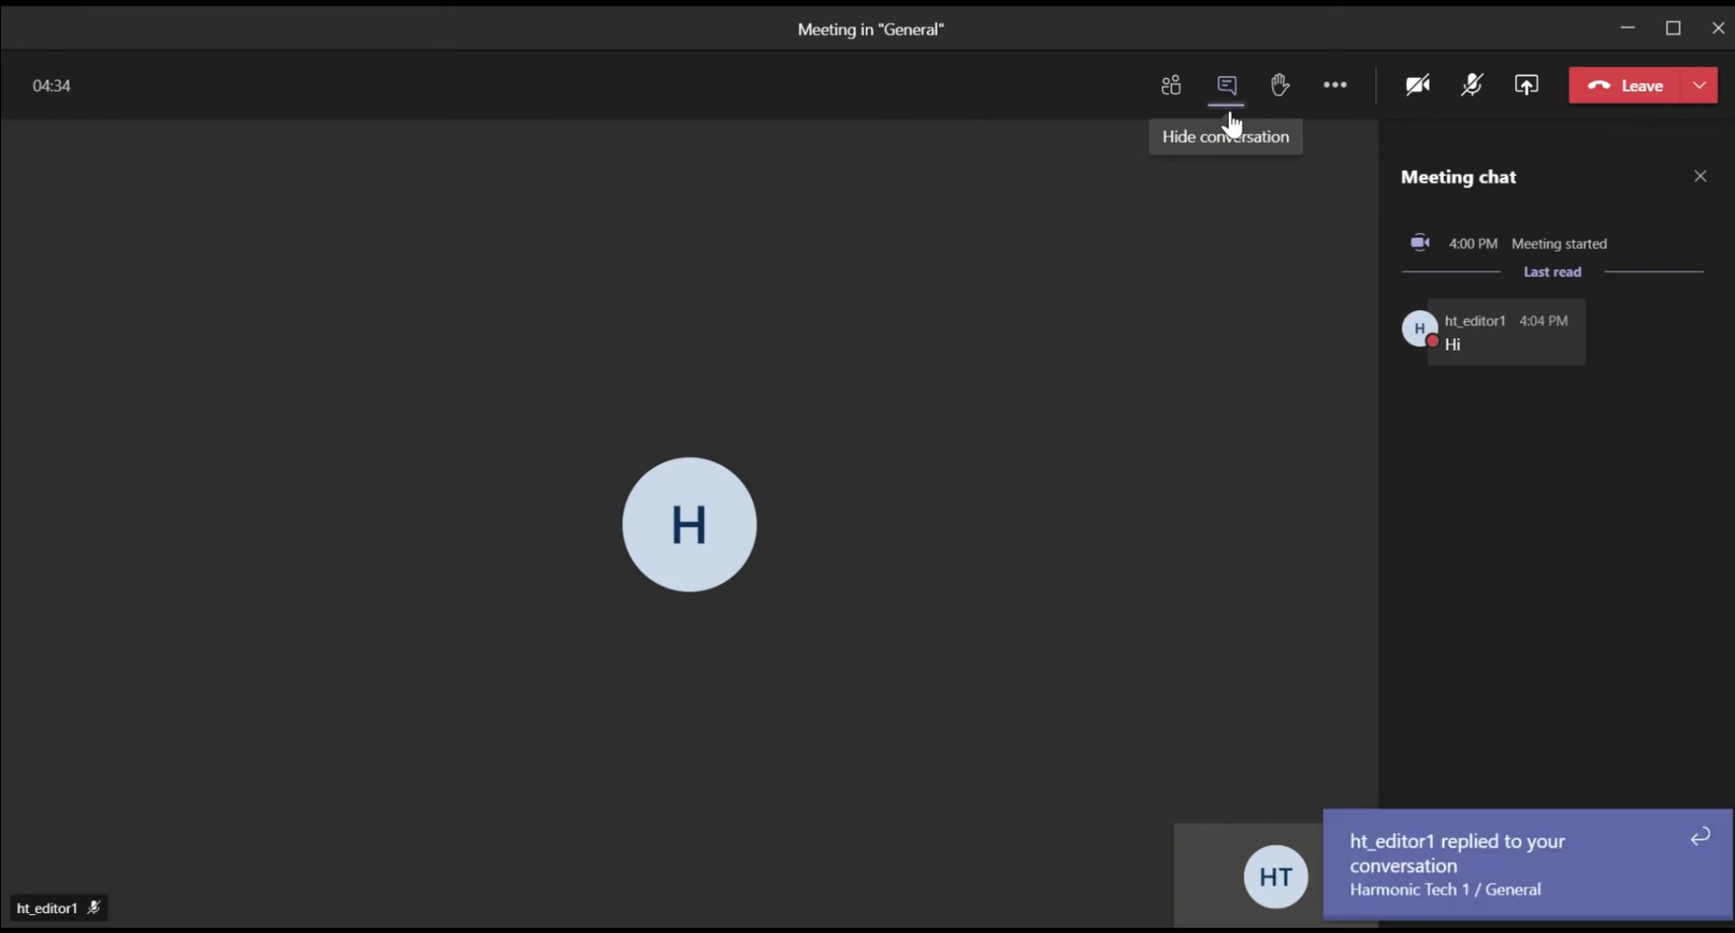
Step: Send 'Hello' in the meeting chat, raise a hand, and close the Participants panel
{"action": "left_click", "coordinate": [1704, 843]}
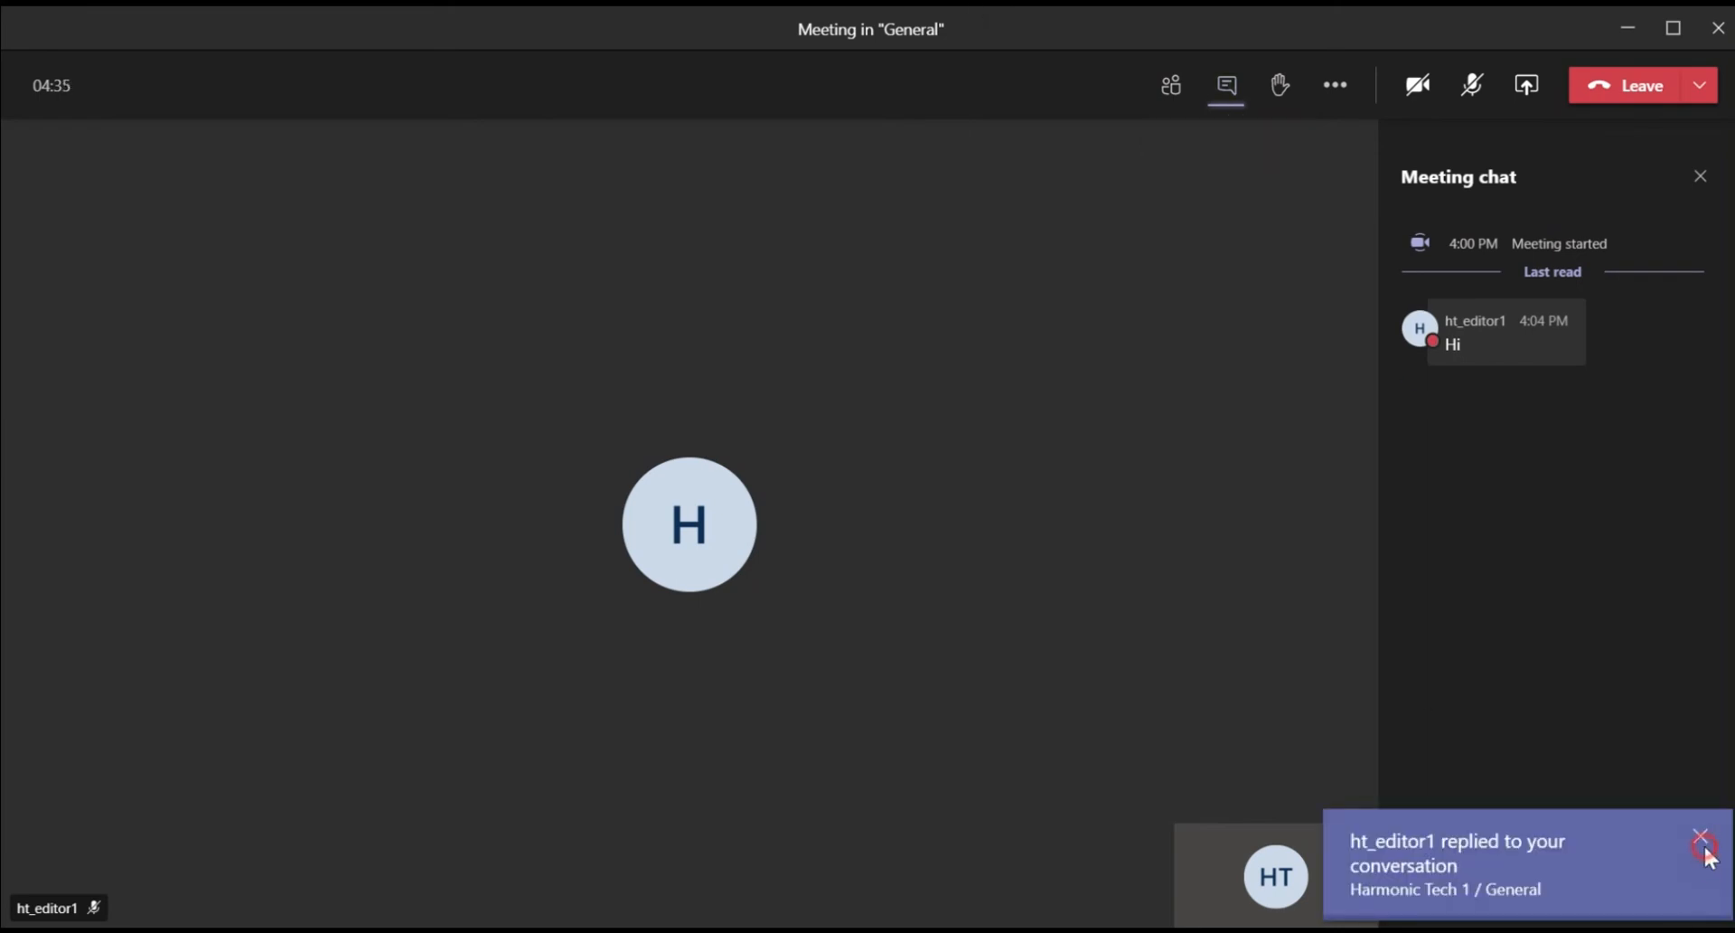
{"action": "left_click", "coordinate": [1566, 866]}
{"action": "type", "text": "H"}
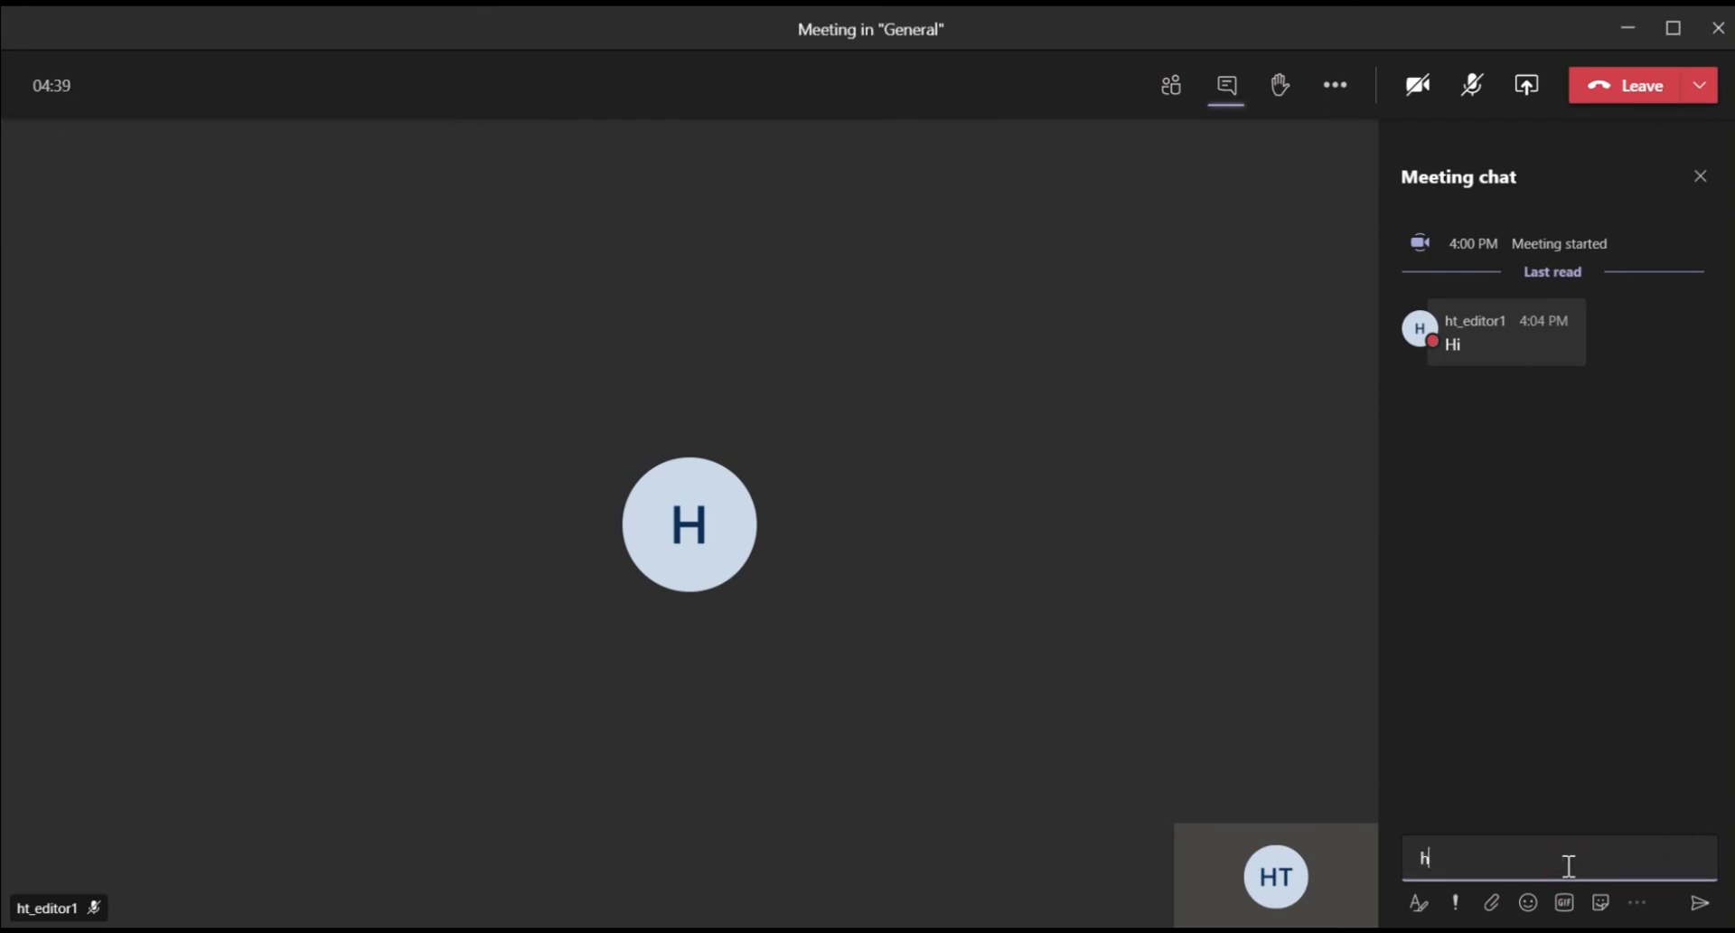
{"action": "type", "text": "ello"}
{"action": "left_click", "coordinate": [1698, 903]}
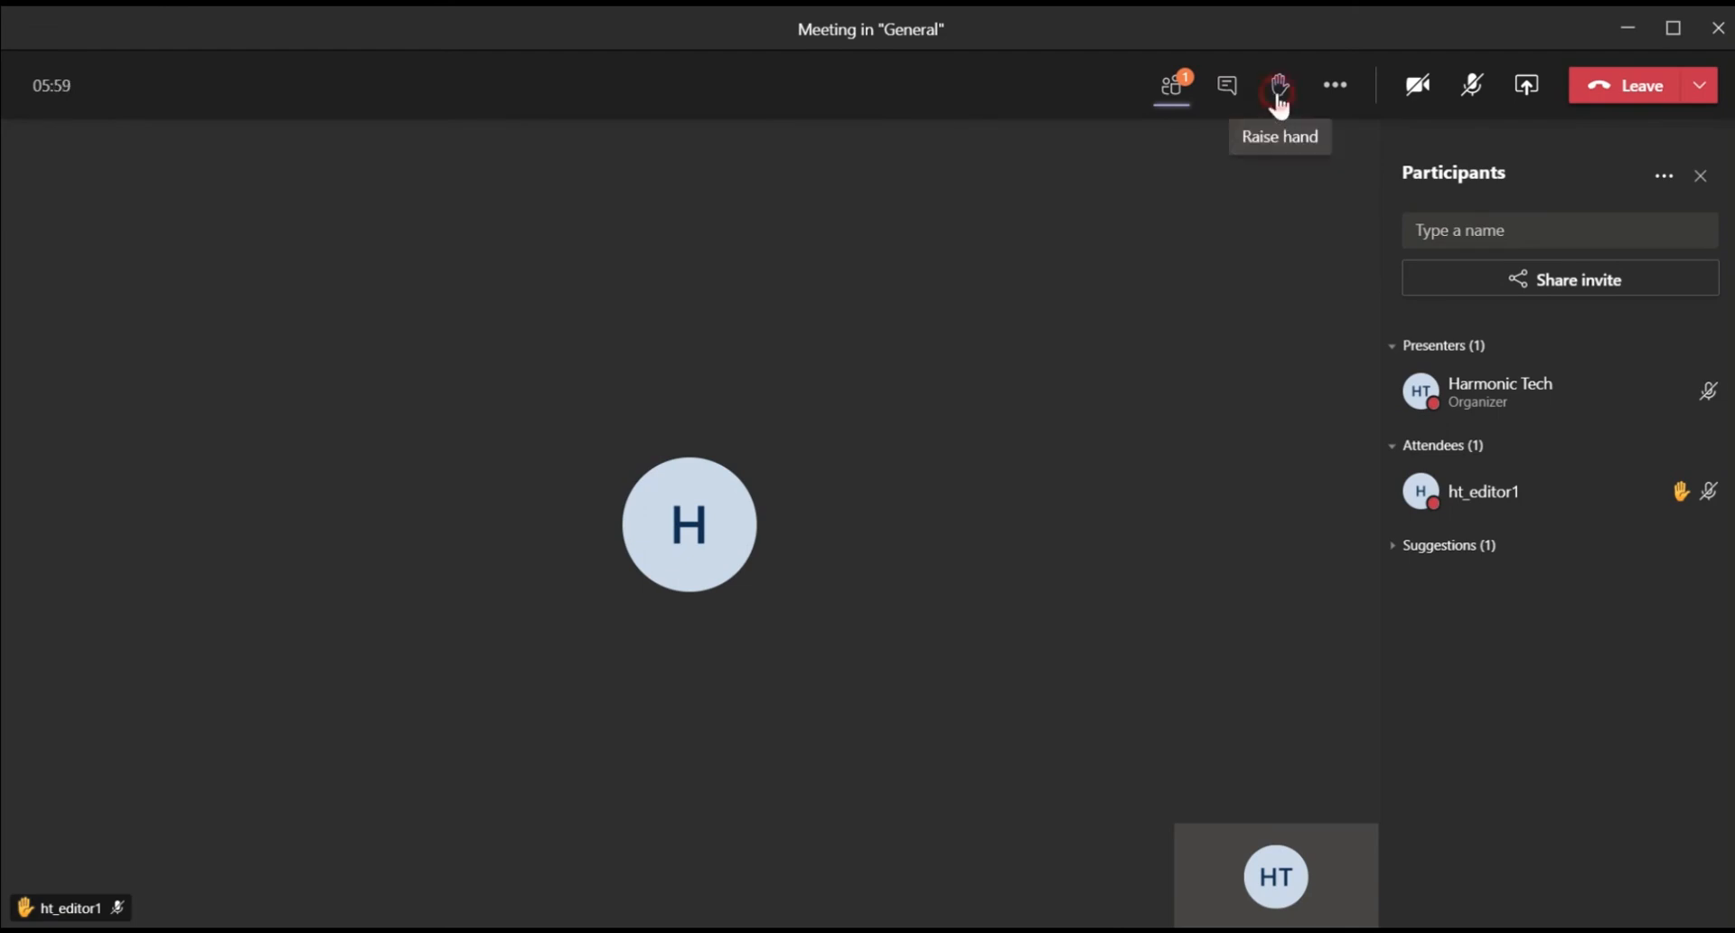
{"action": "left_click", "coordinate": [1278, 104]}
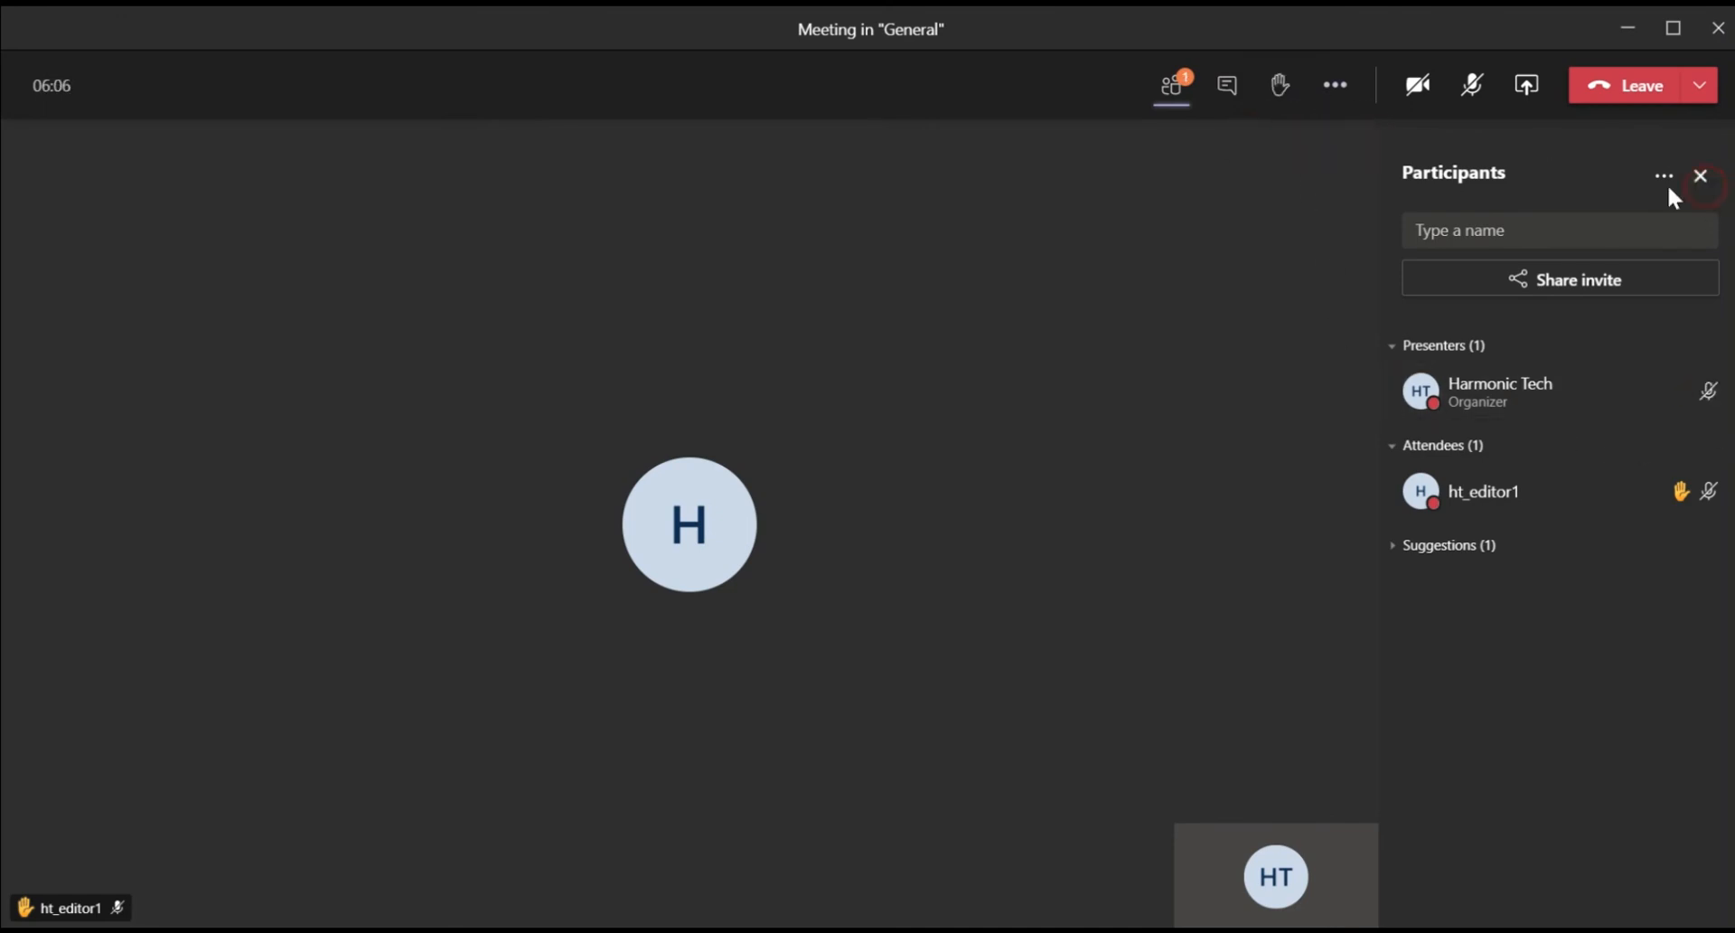
{"action": "left_click", "coordinate": [1700, 176]}
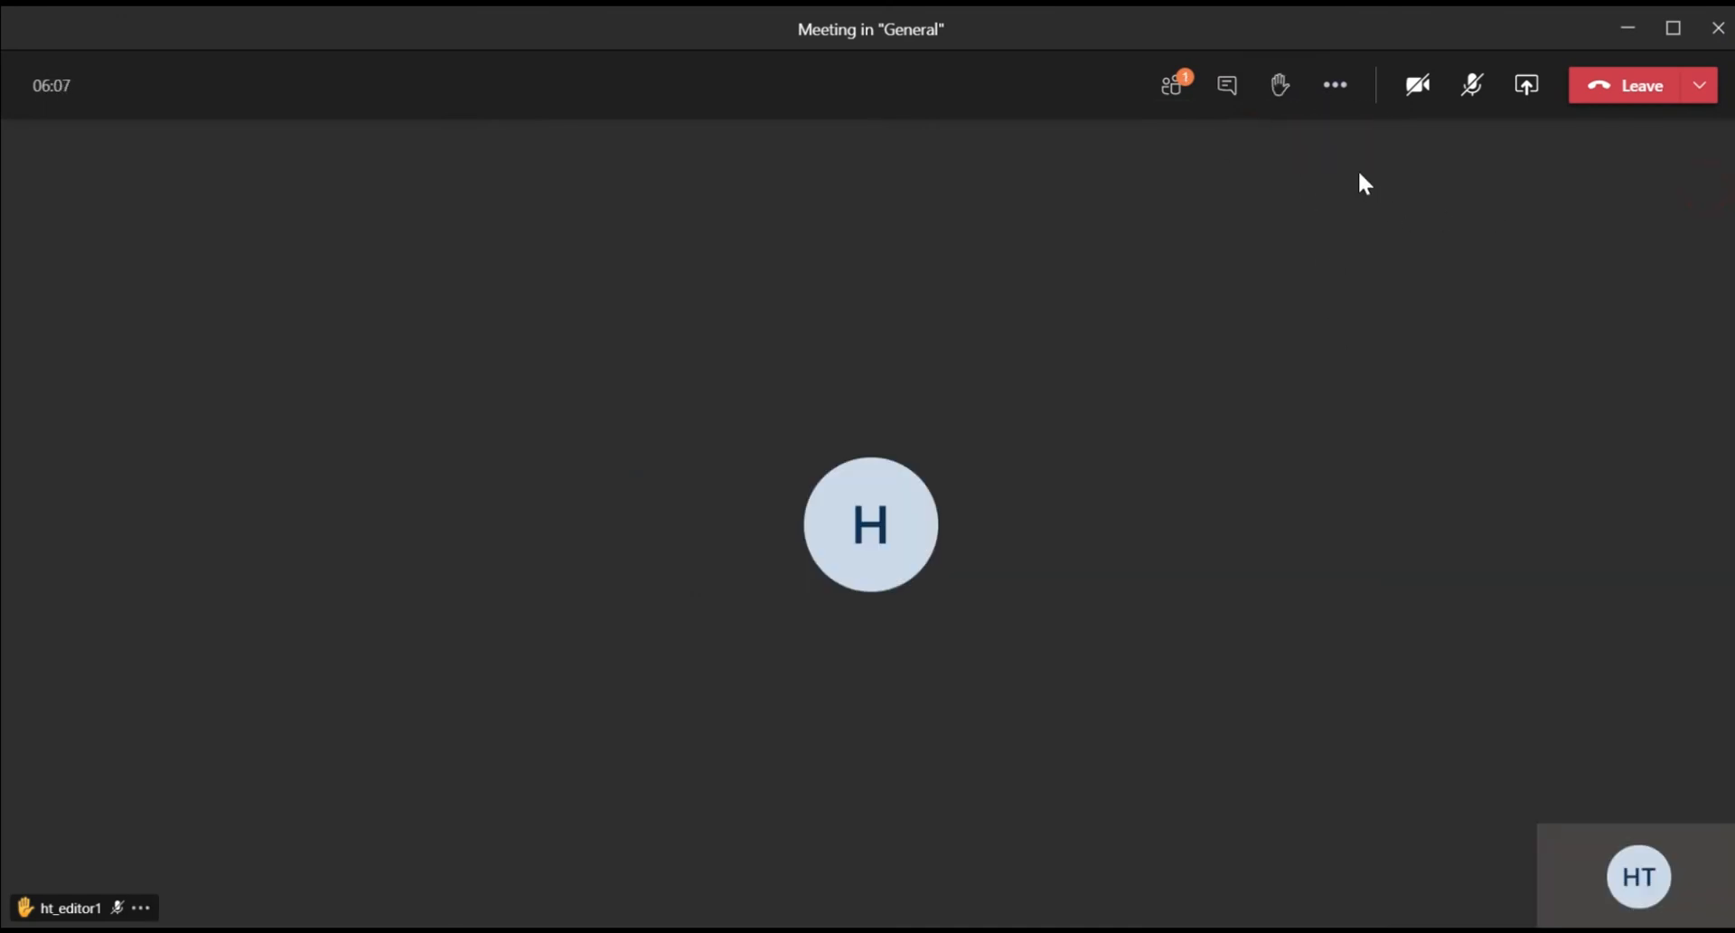
Step: Review device settings and meeting options, then start shared meeting notes with Take notes
{"action": "left_click", "coordinate": [1342, 94]}
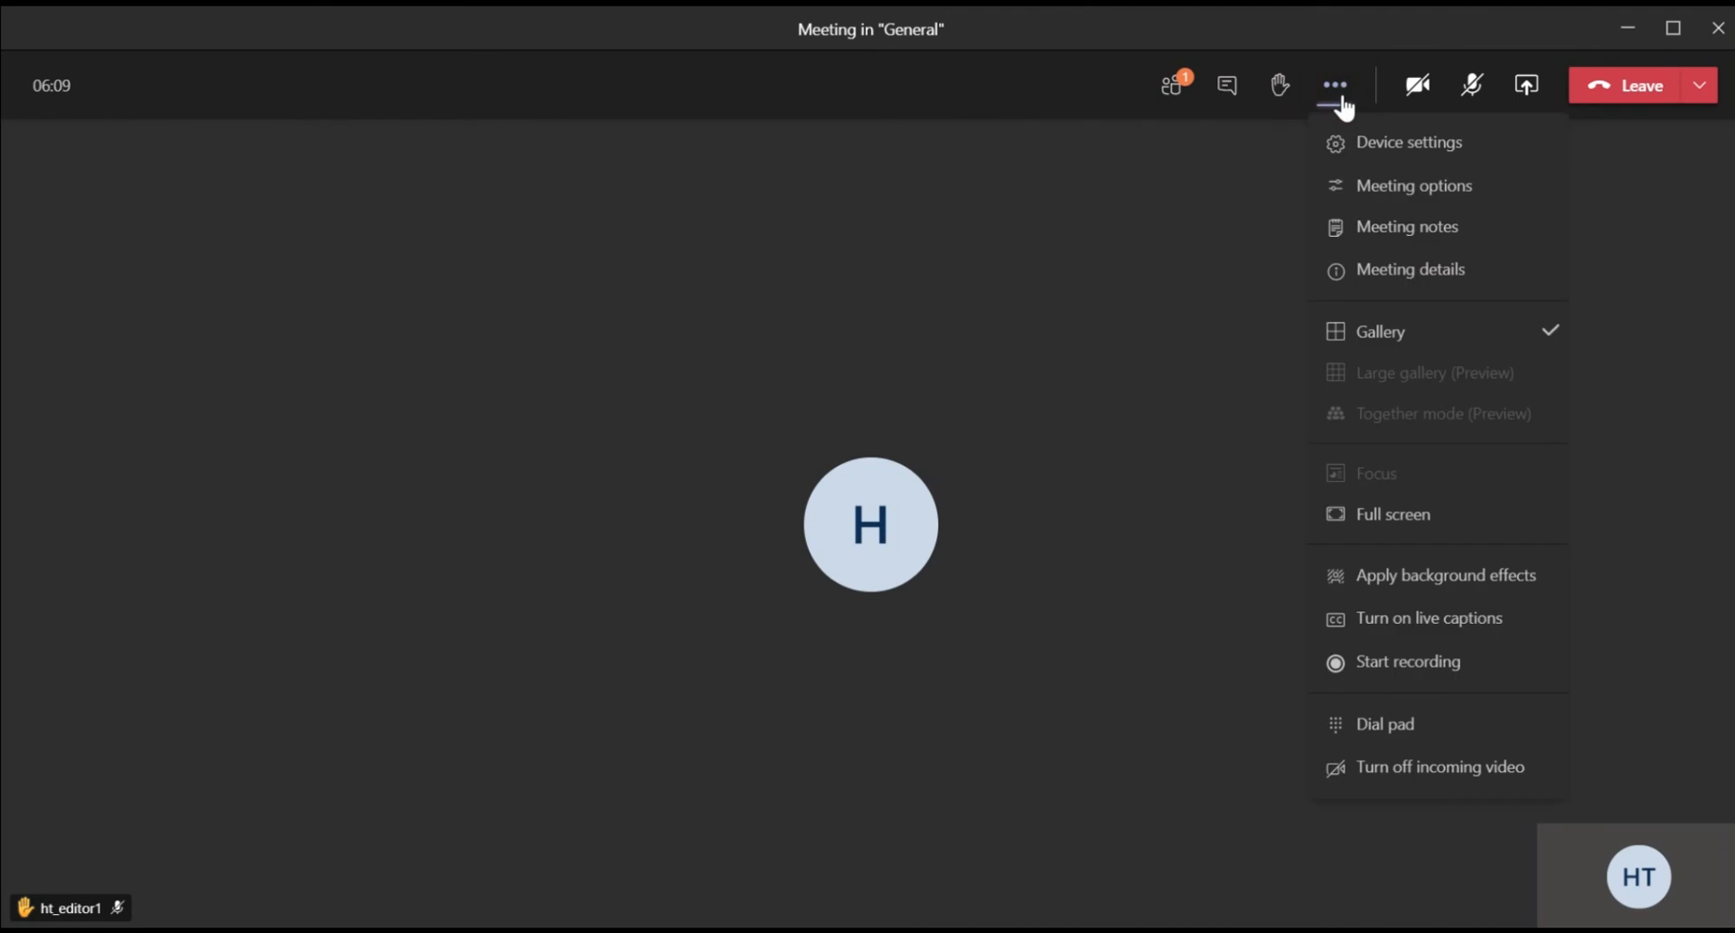
{"action": "left_click", "coordinate": [1361, 146]}
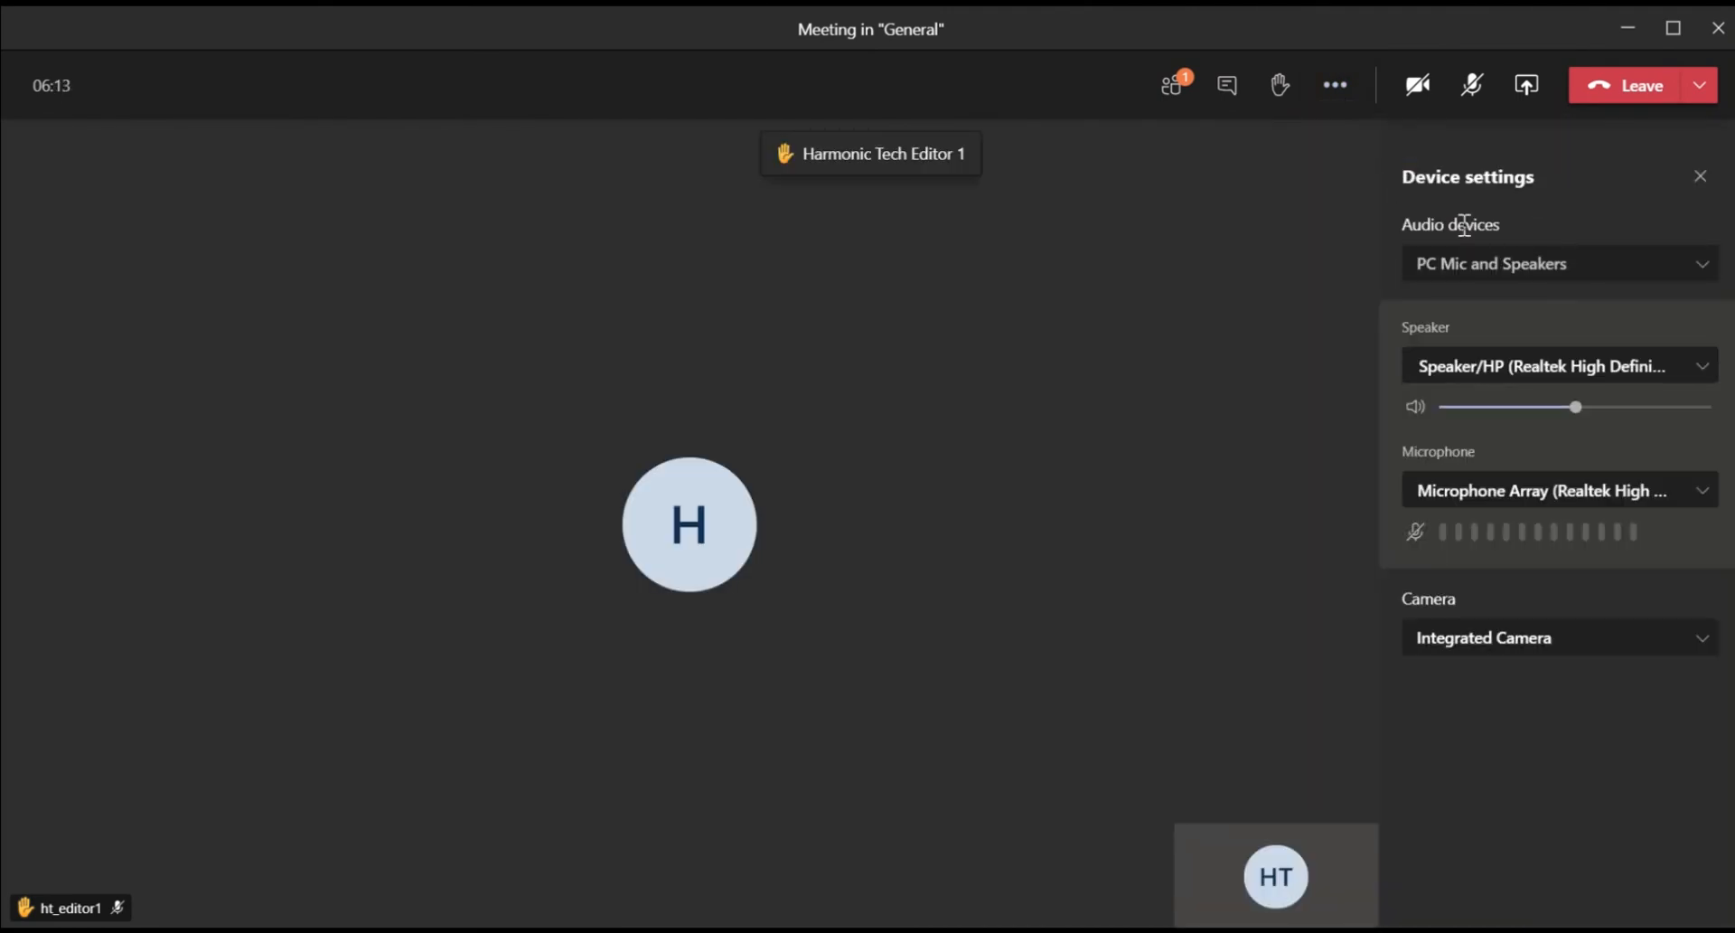
{"action": "left_click", "coordinate": [1347, 95]}
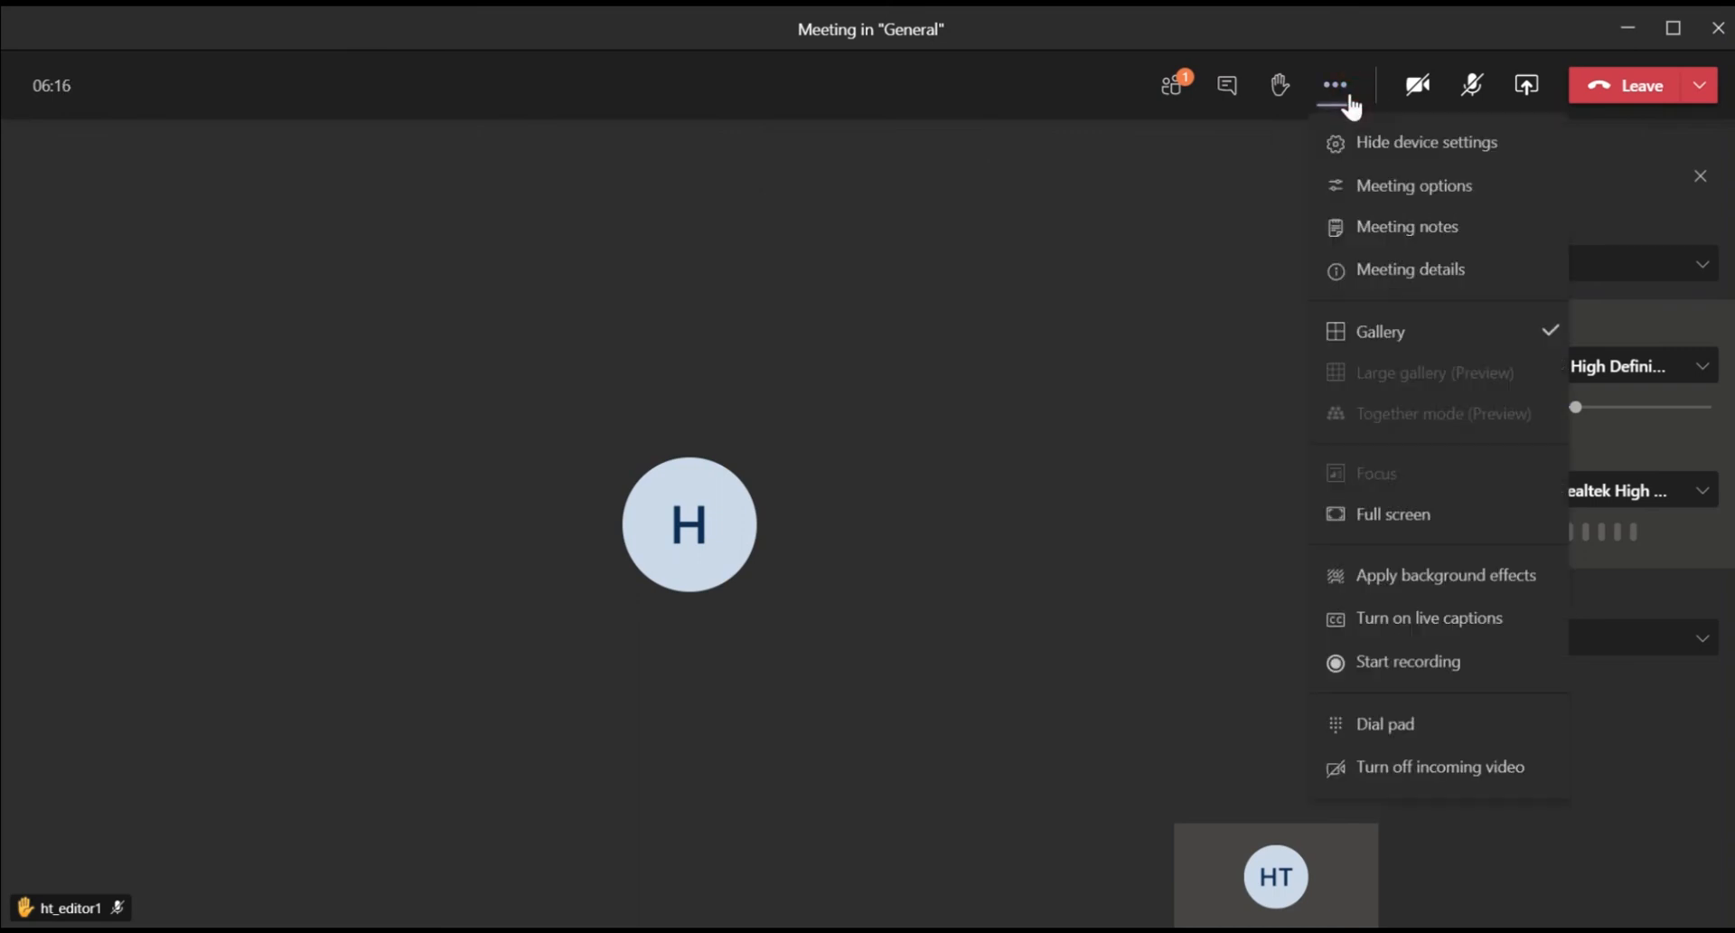
{"action": "left_click", "coordinate": [1411, 186]}
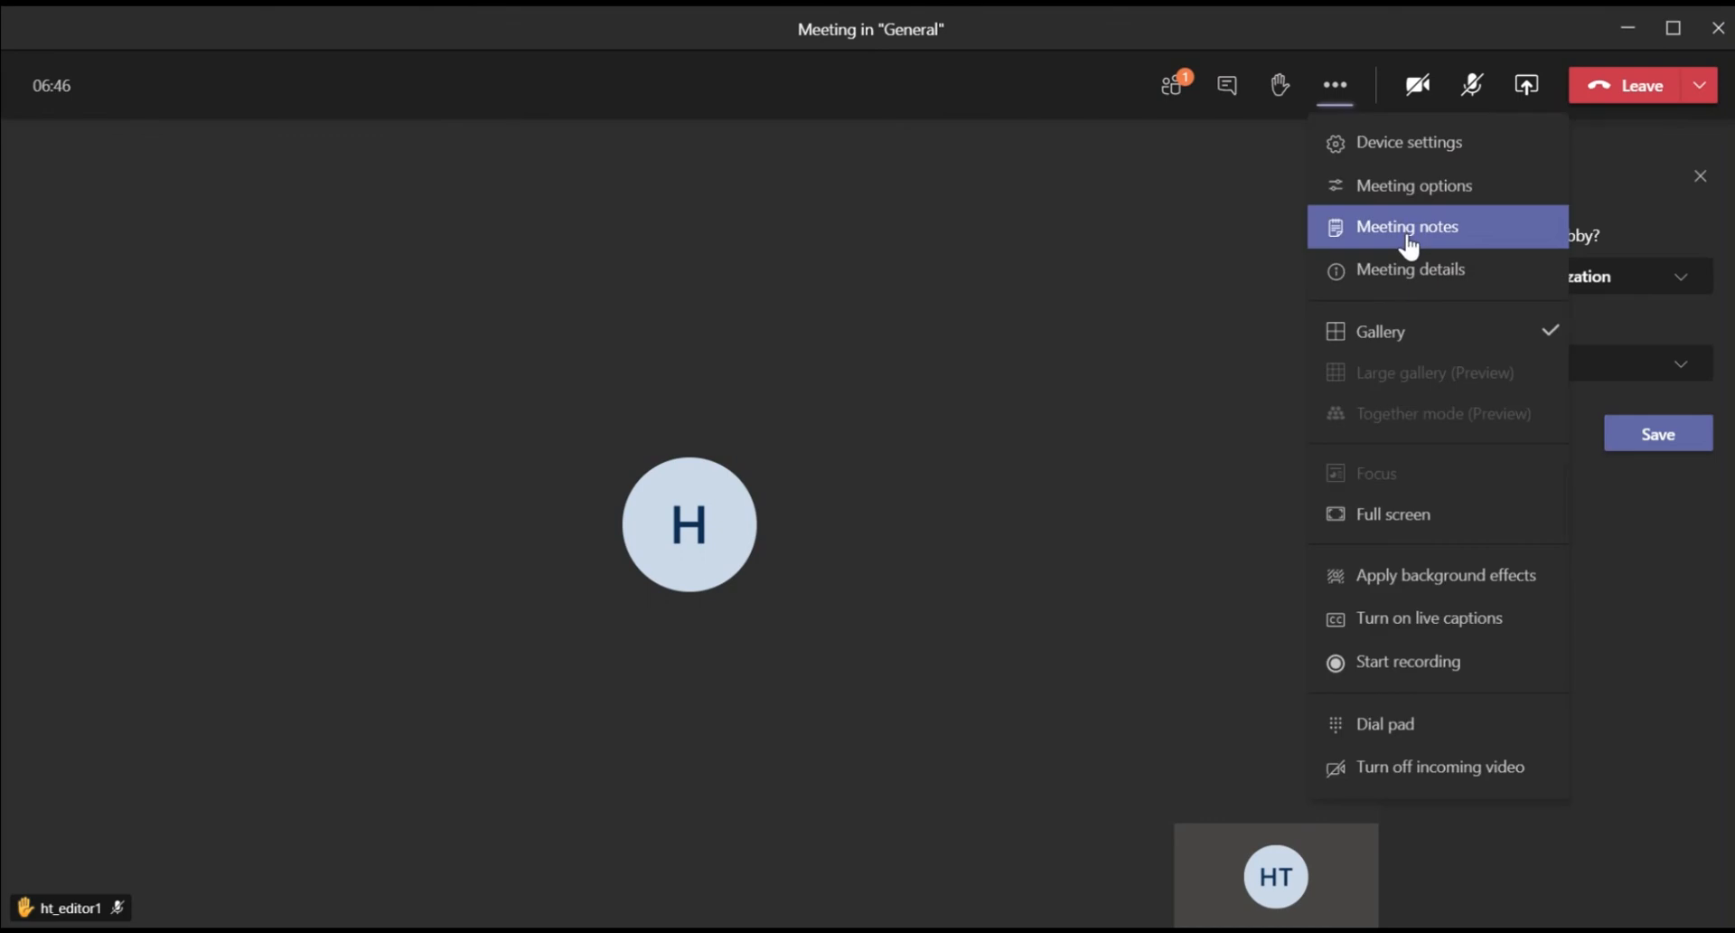
{"action": "left_click", "coordinate": [1409, 235]}
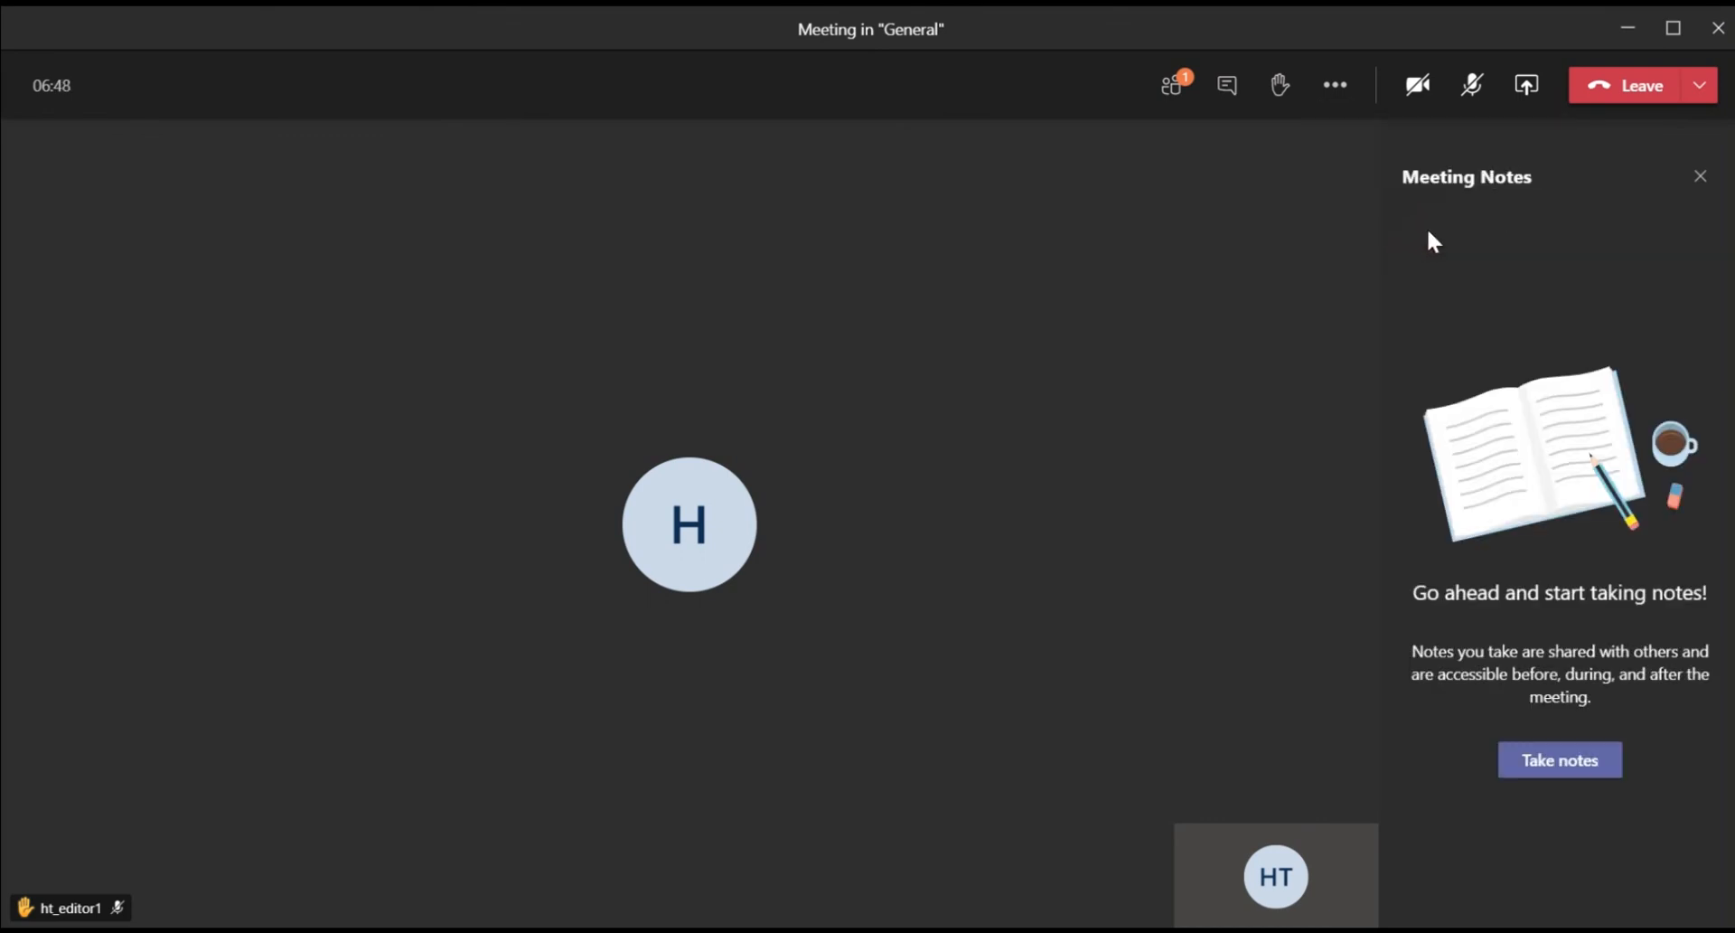
{"action": "left_click", "coordinate": [1591, 764]}
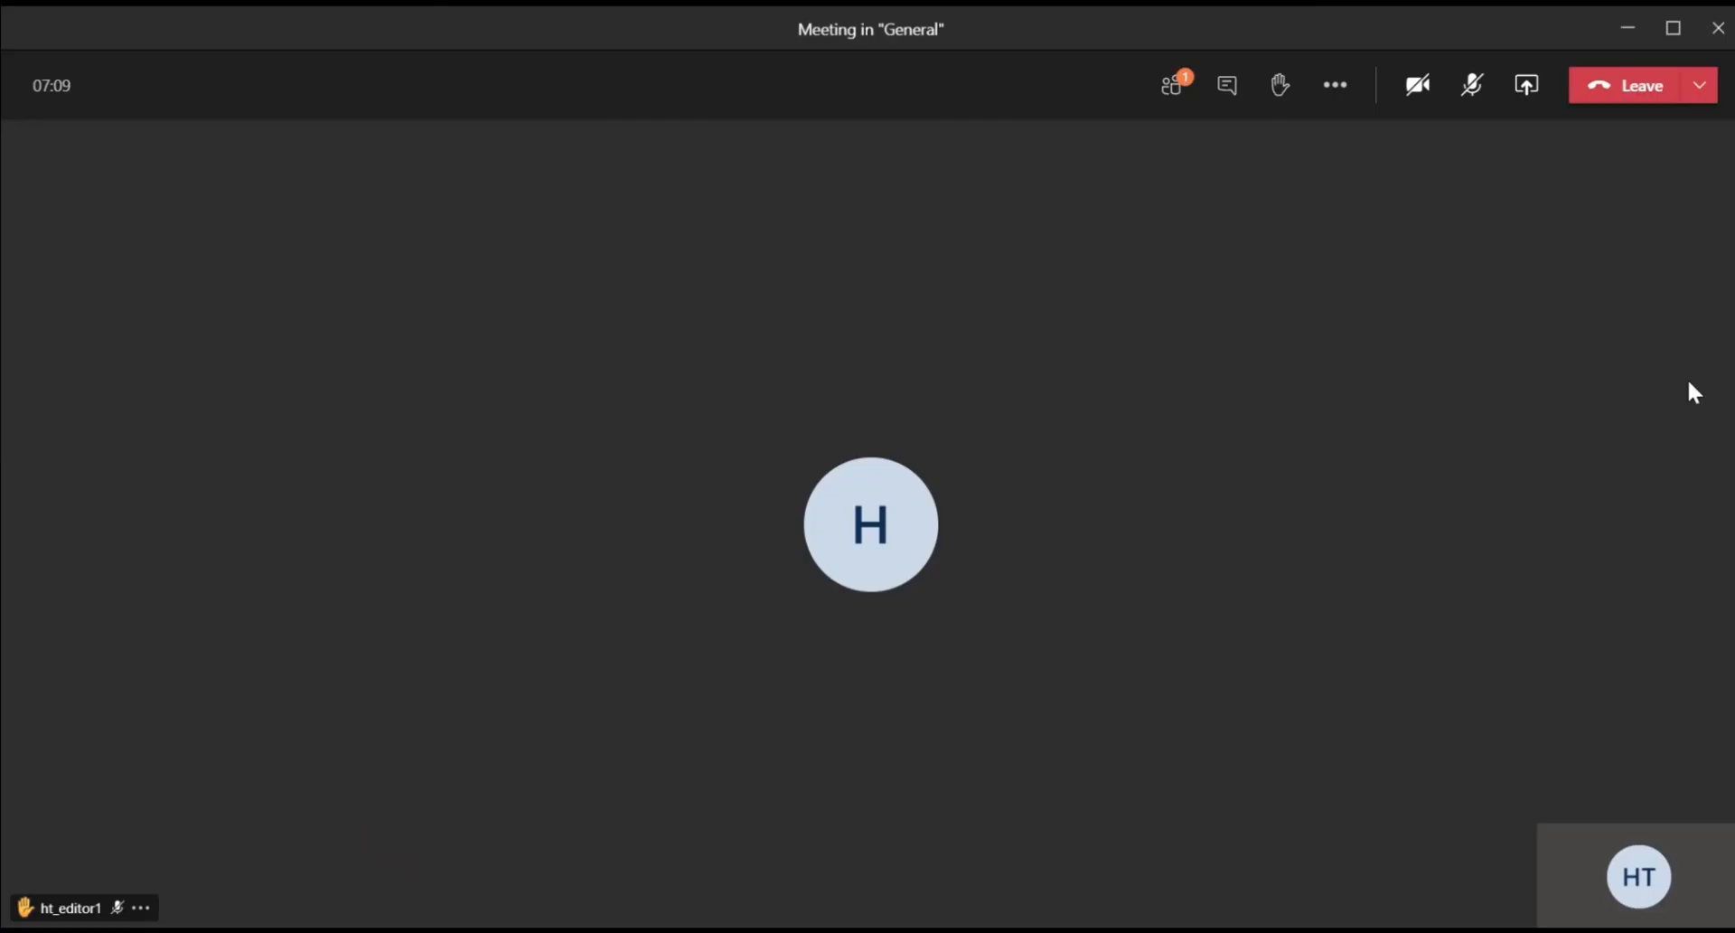
Step: View the meeting's details and join link, try the dial pad, then close both panels
{"action": "left_click", "coordinate": [1331, 90]}
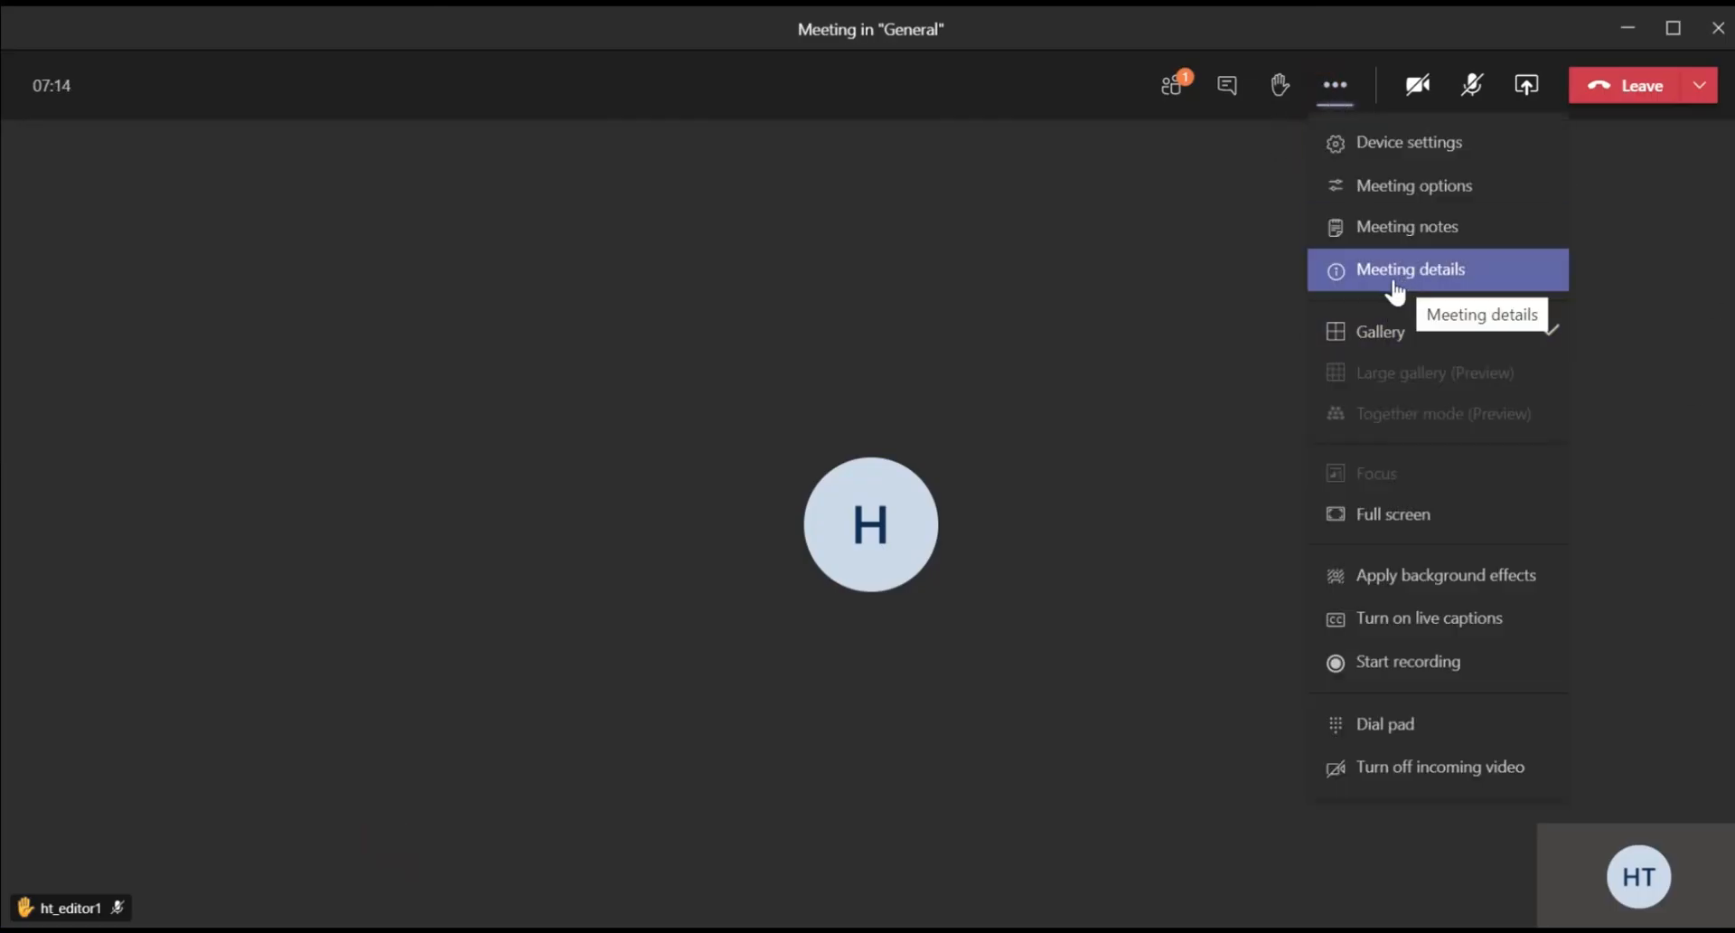
{"action": "left_click", "coordinate": [1395, 282]}
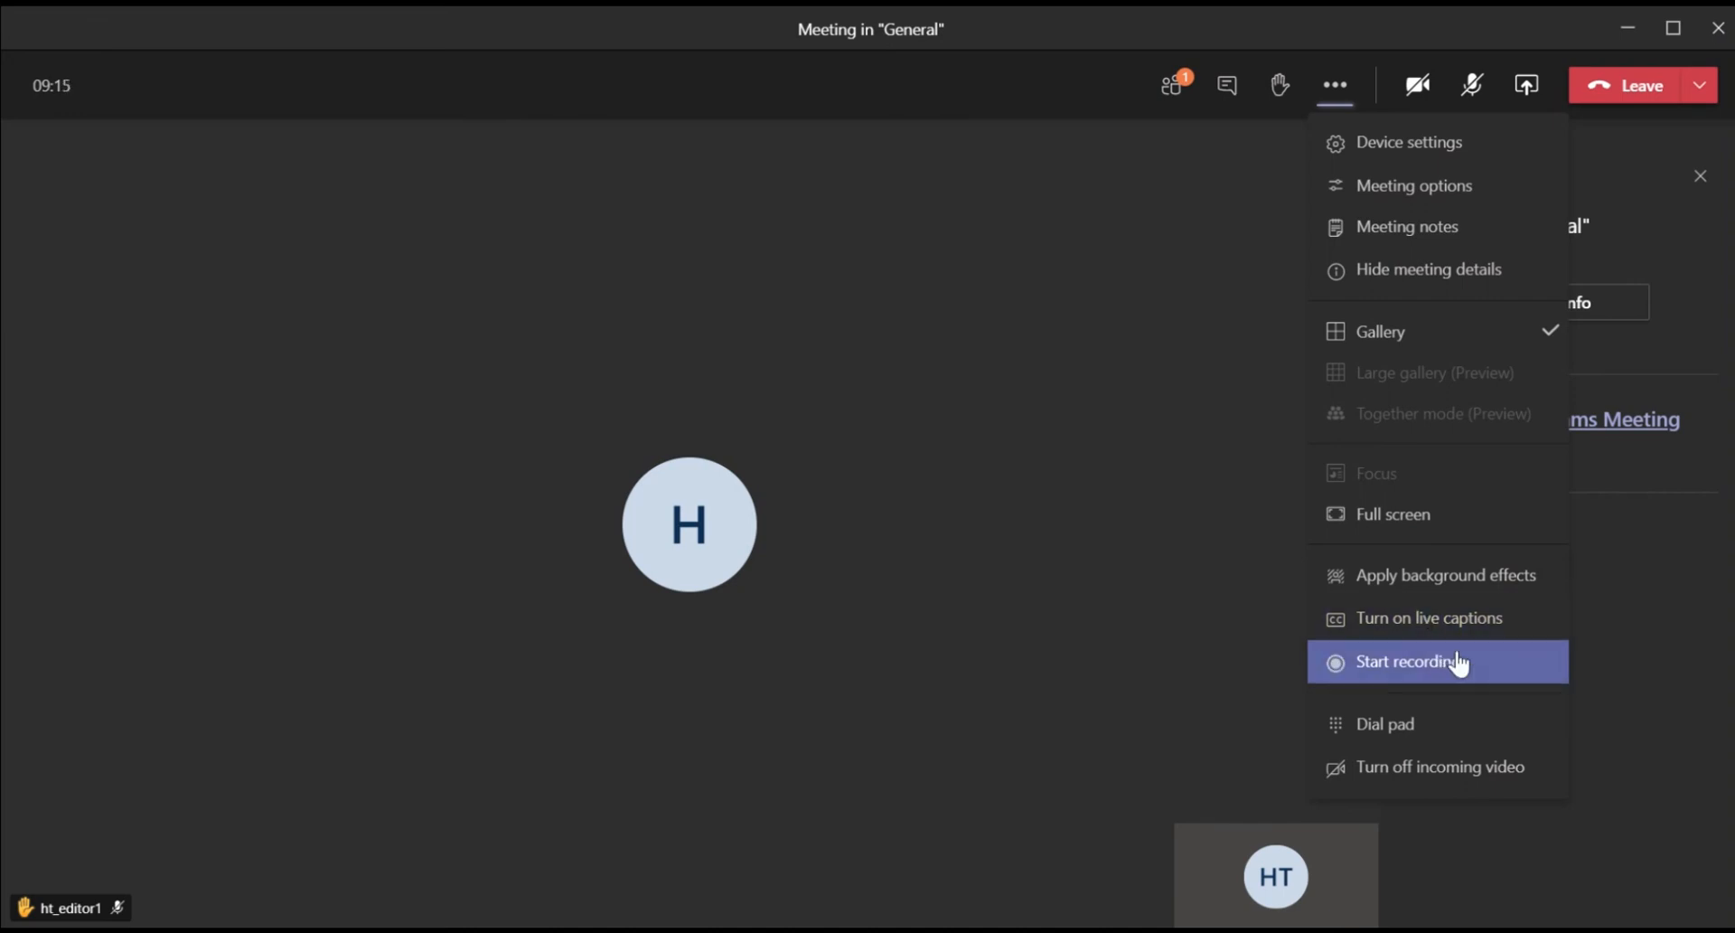
{"action": "left_click", "coordinate": [1453, 742]}
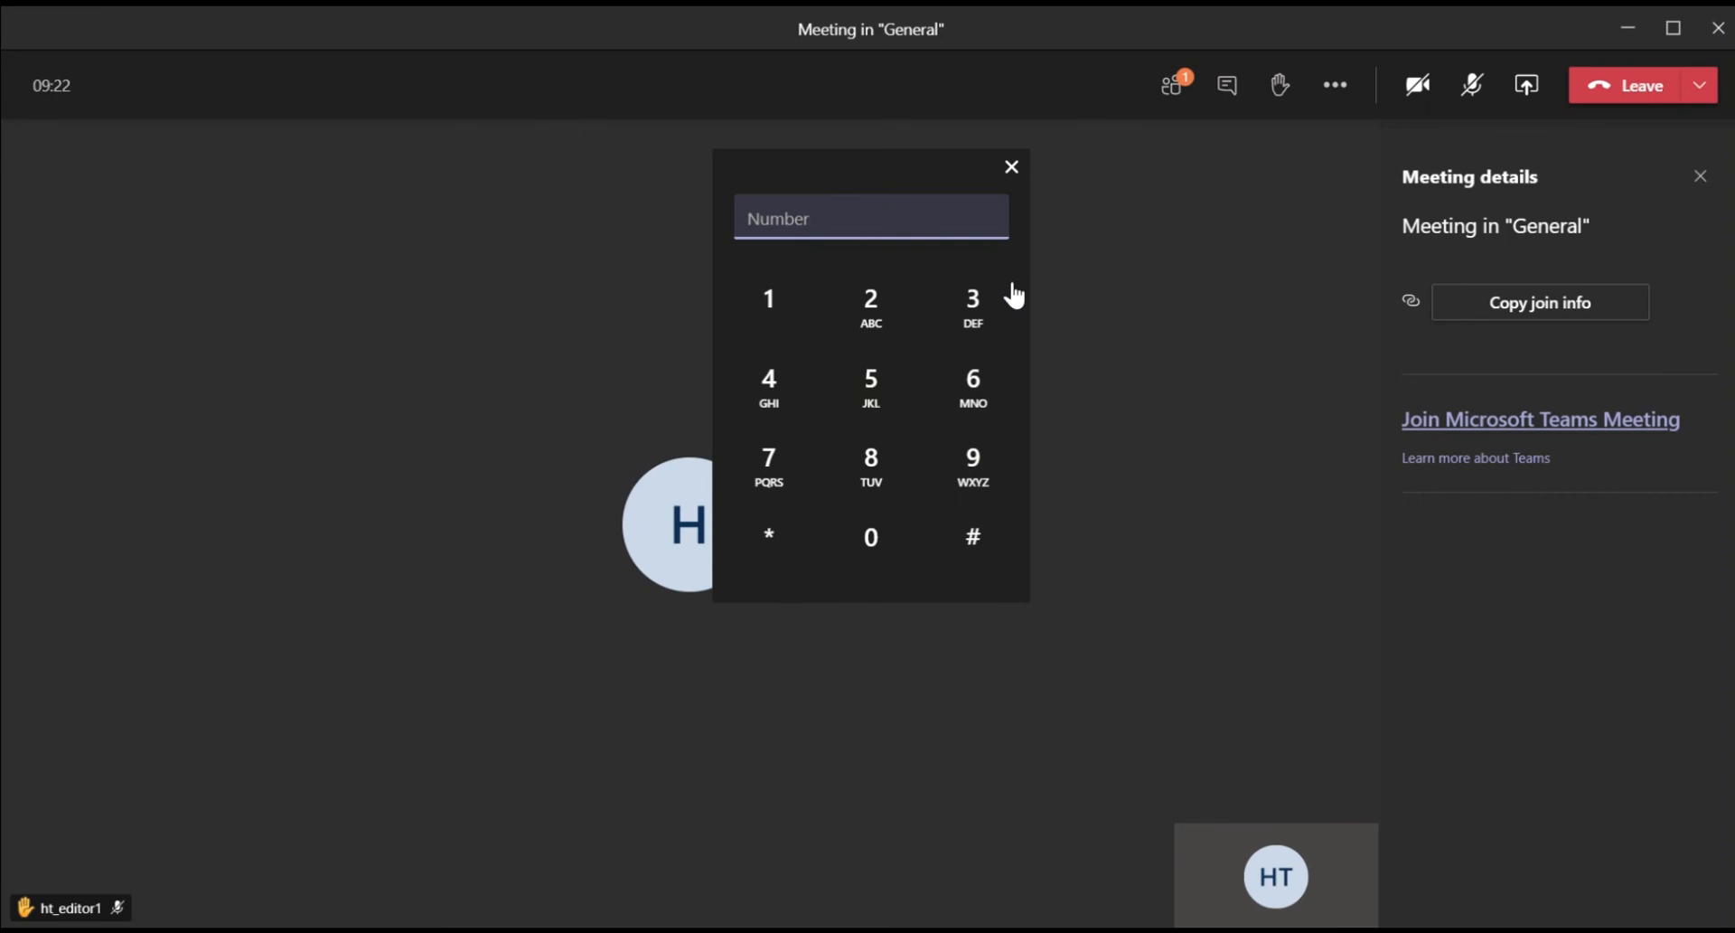
{"action": "left_click", "coordinate": [1011, 167]}
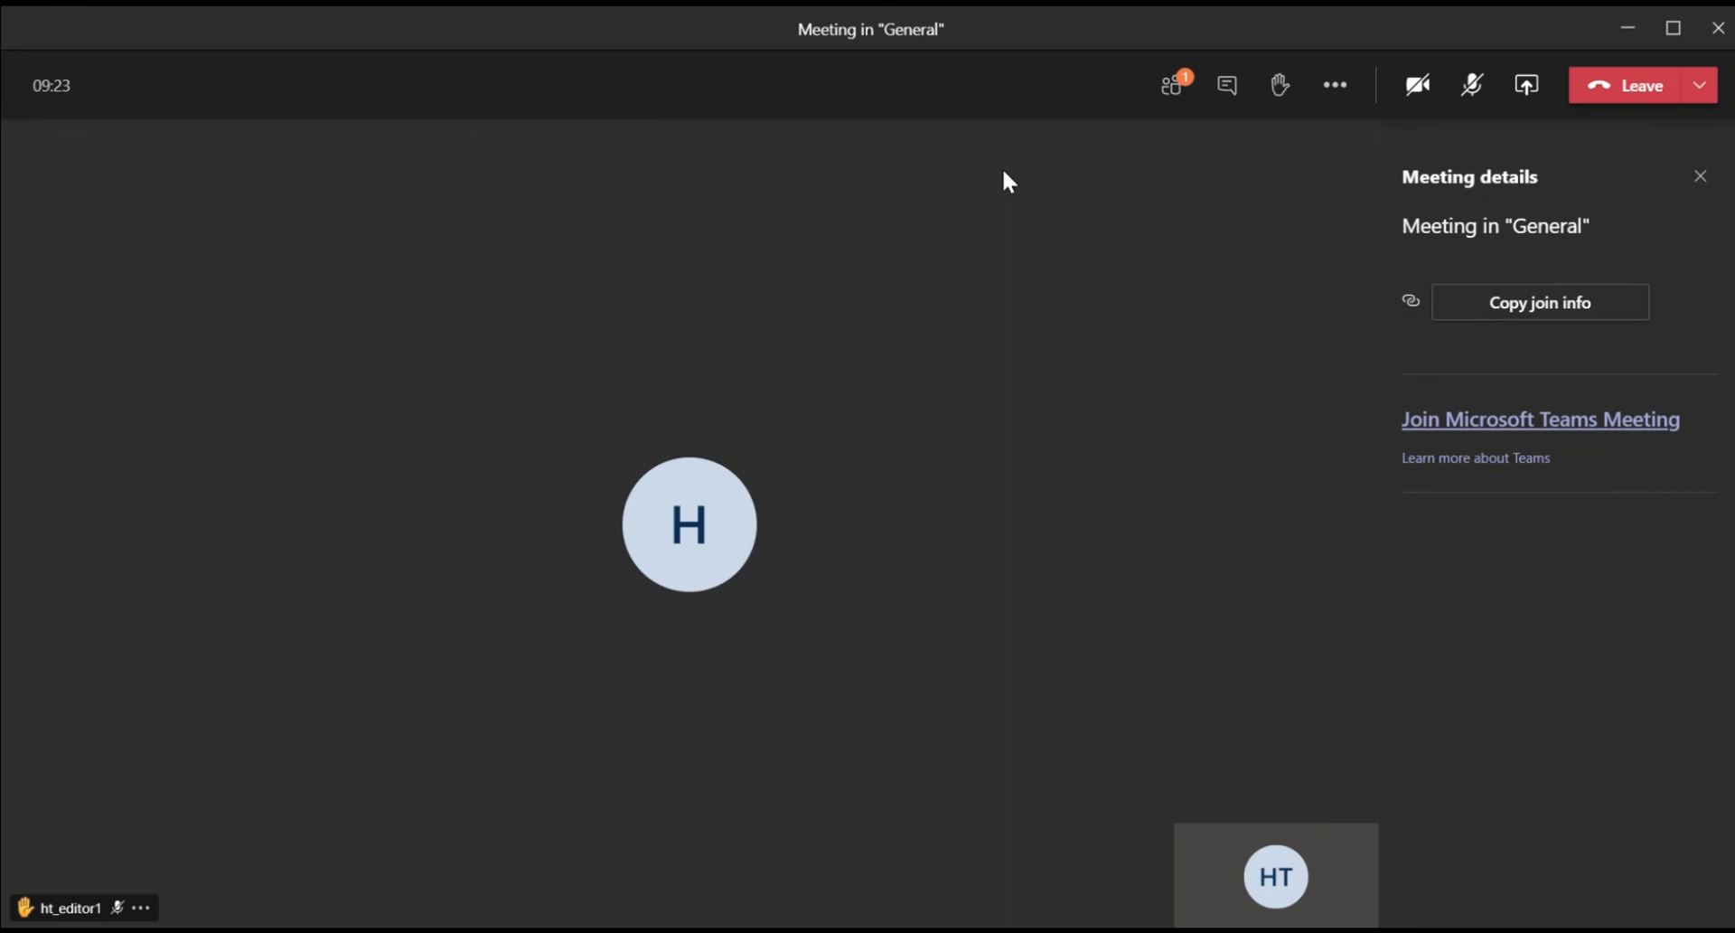
{"action": "left_click", "coordinate": [1335, 84]}
{"action": "left_click", "coordinate": [1471, 777]}
{"action": "left_click", "coordinate": [1700, 179]}
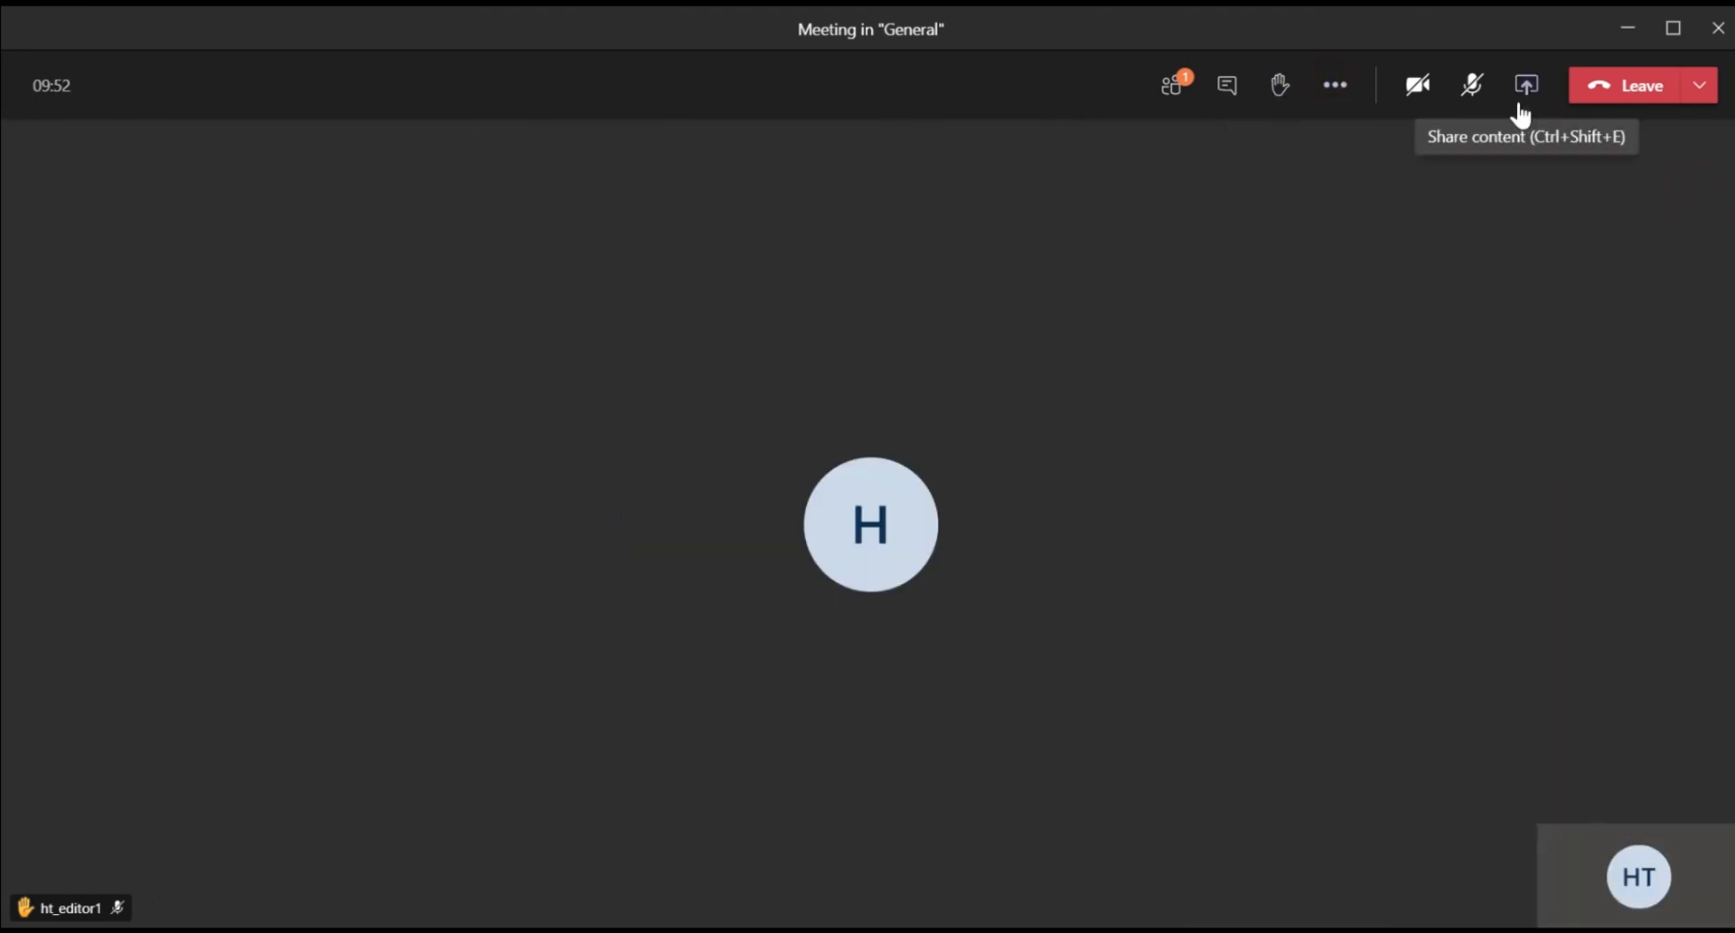
Step: Present Microsoft Whiteboard in the meeting, check its settings, then stop presenting
{"action": "left_click", "coordinate": [1526, 101]}
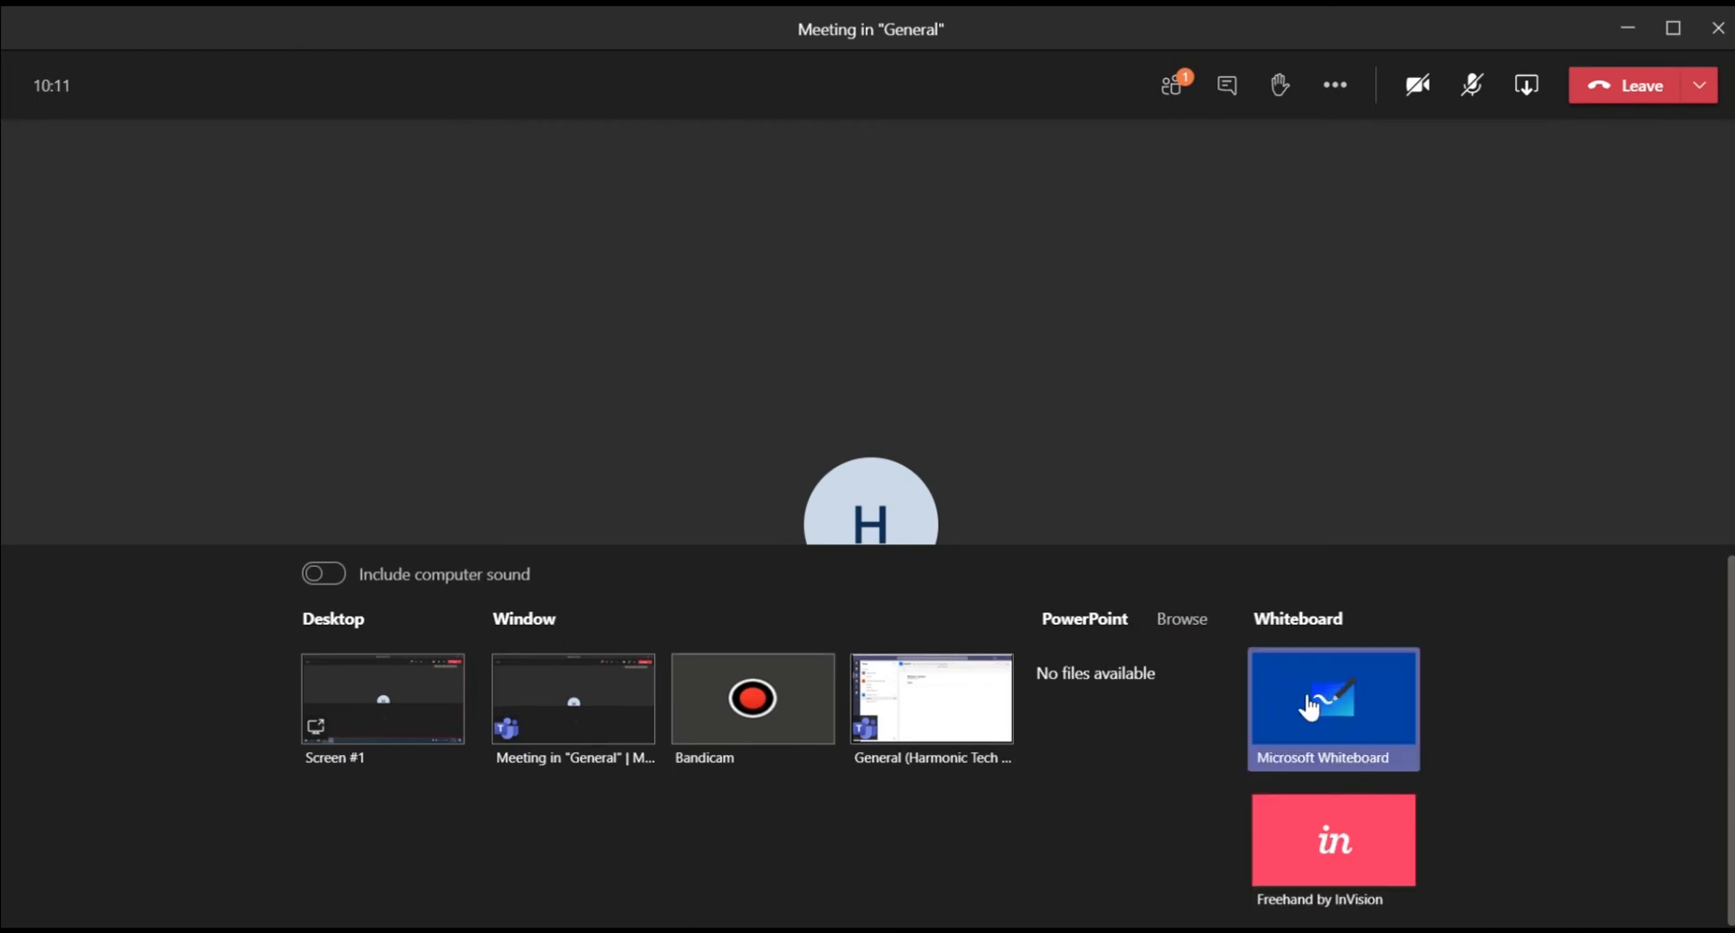
{"action": "left_click", "coordinate": [1310, 708]}
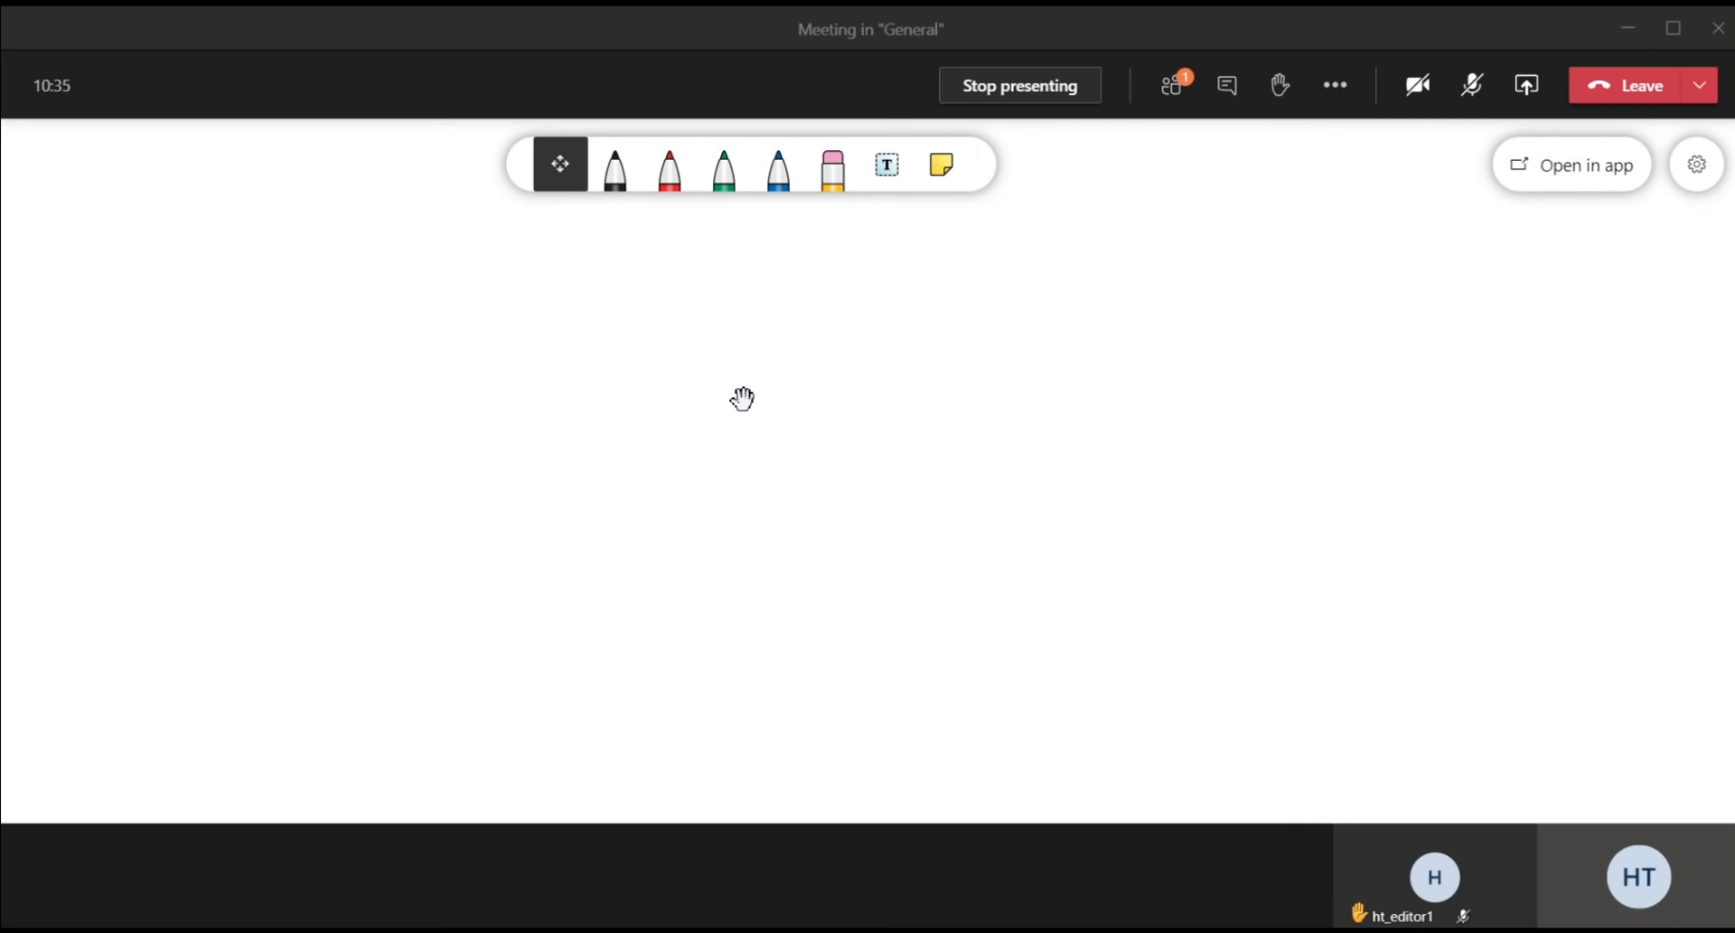
{"action": "left_click", "coordinate": [1697, 163]}
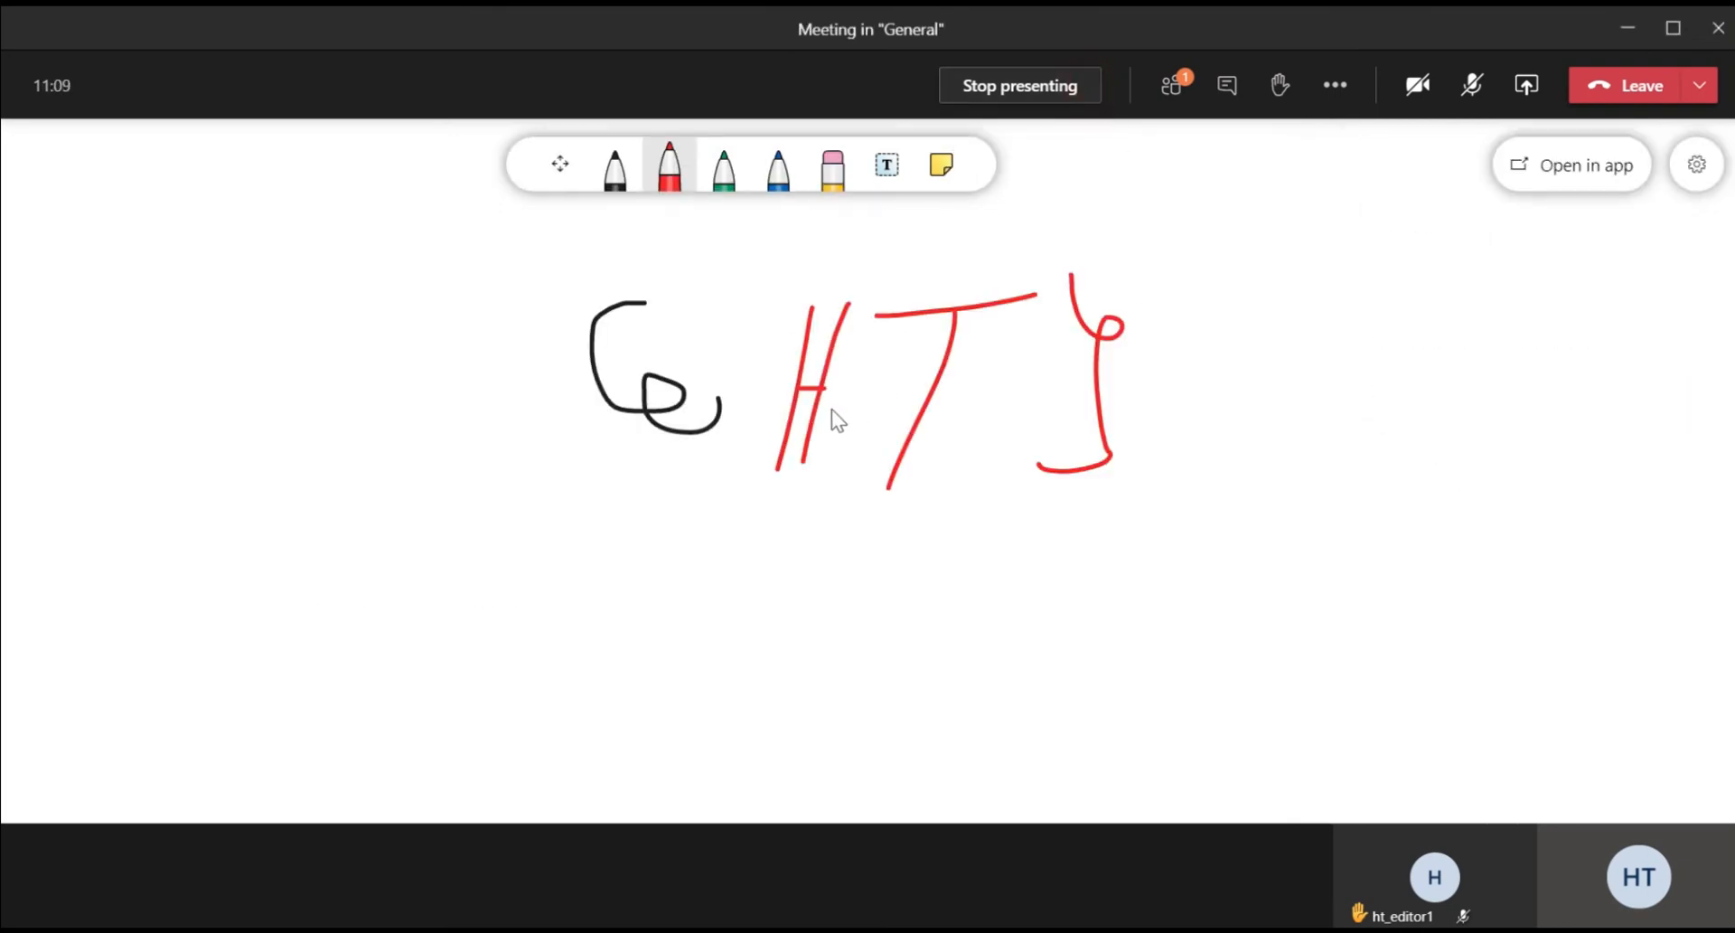
{"action": "left_click", "coordinate": [1021, 85]}
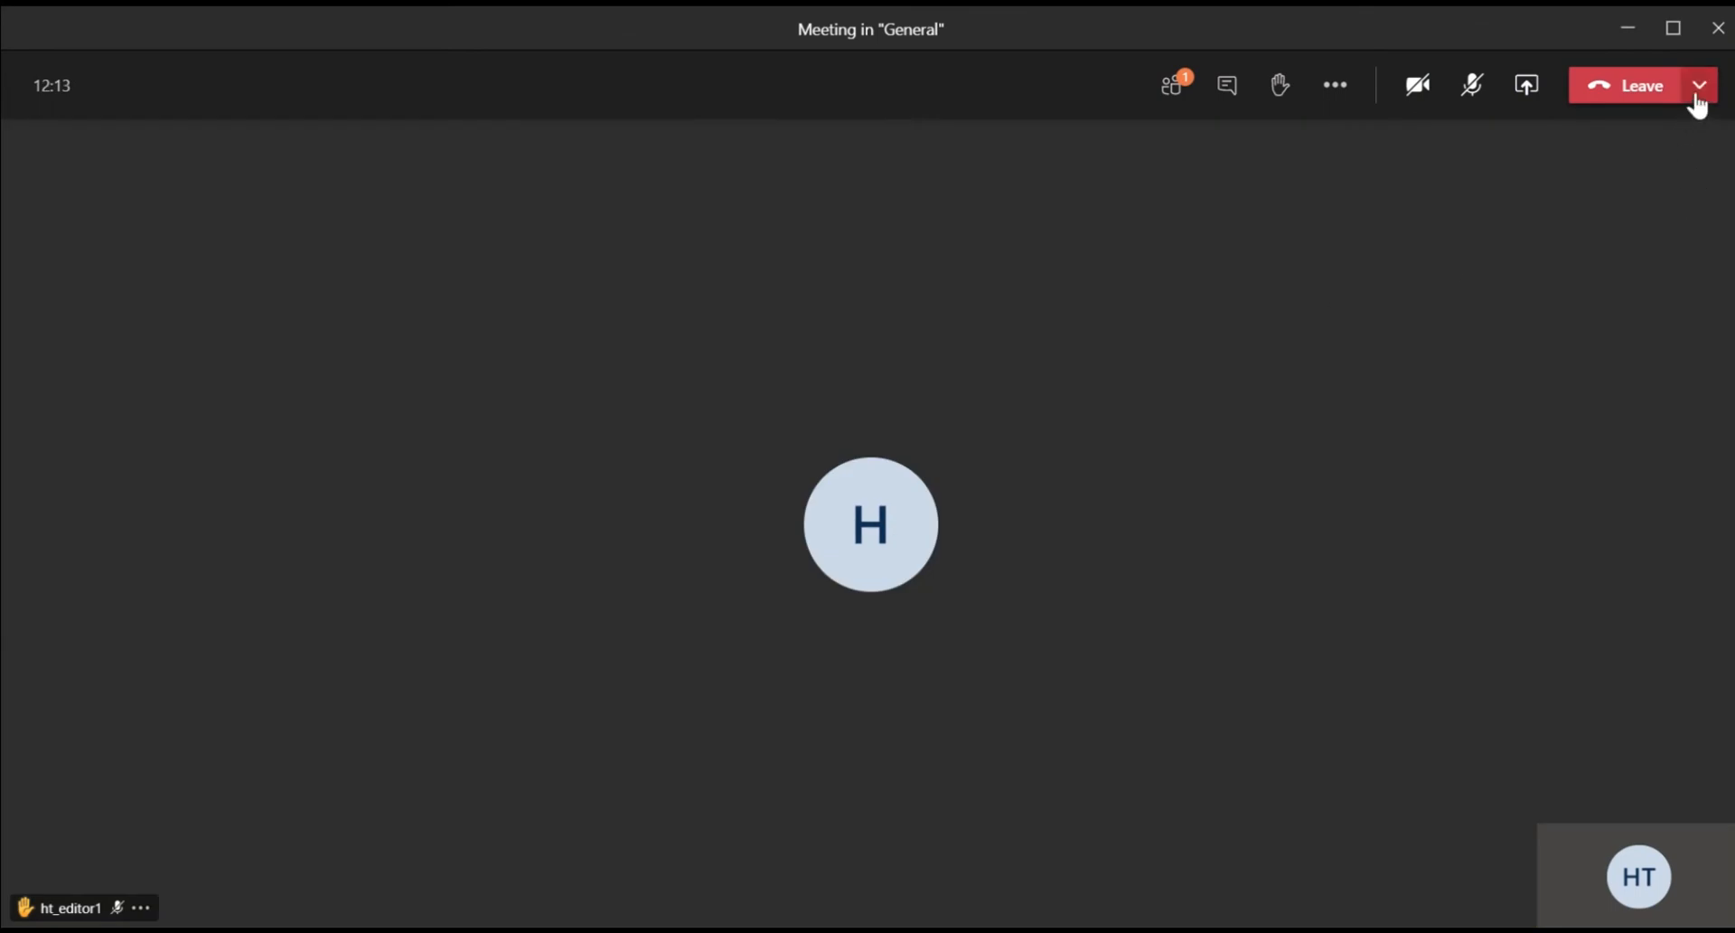
Step: Leave the meeting call without ending it
{"action": "left_click", "coordinate": [1697, 94]}
{"action": "left_click", "coordinate": [1318, 288]}
{"action": "left_click", "coordinate": [1632, 99]}
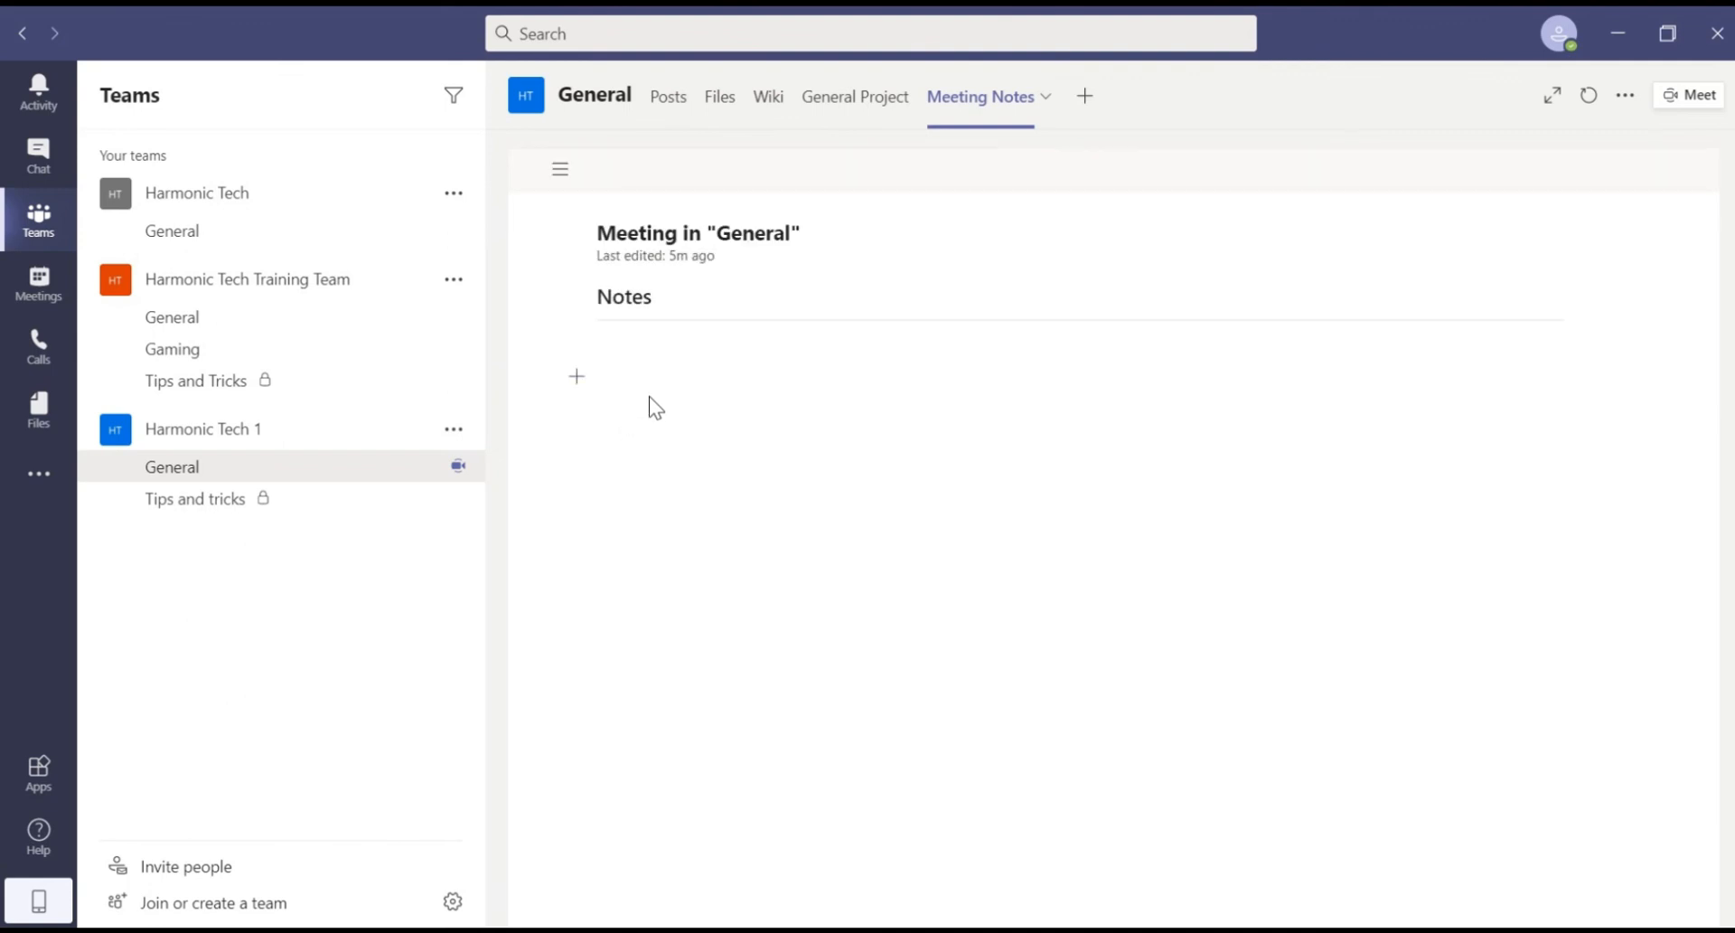
Step: From Harmonic Tech 1's General posts, rejoin the meeting and end it for everyone
{"action": "left_click", "coordinate": [267, 439]}
{"action": "left_click", "coordinate": [286, 443]}
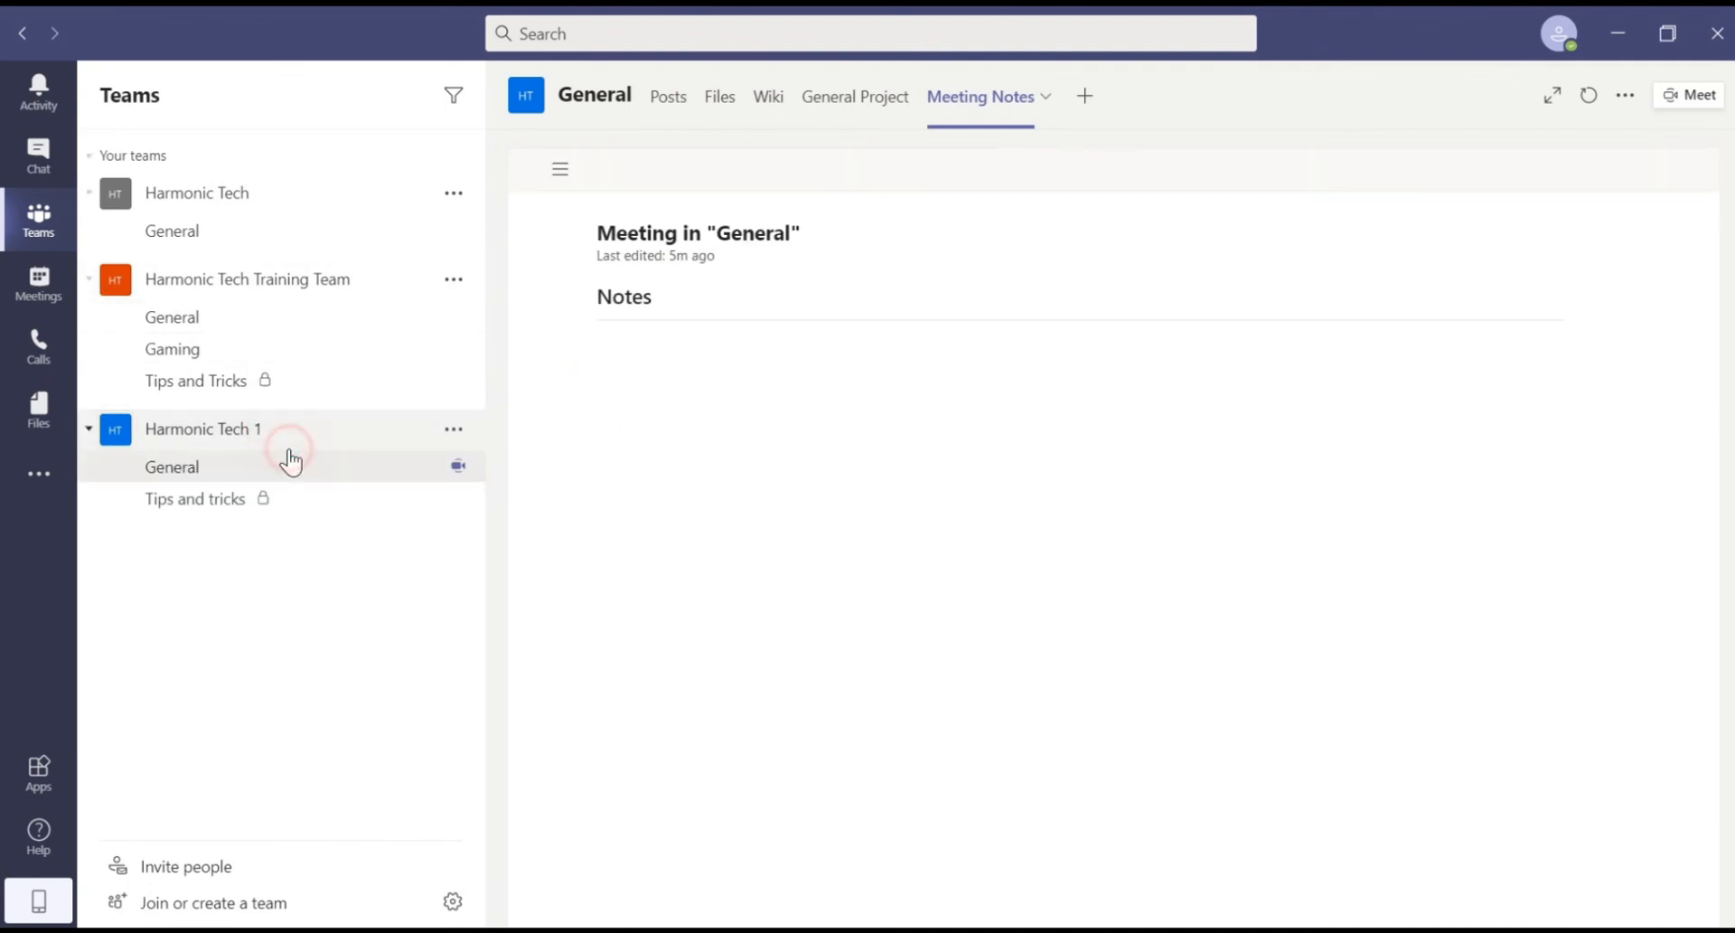
{"action": "left_click", "coordinate": [289, 443]}
{"action": "left_click", "coordinate": [298, 439]}
{"action": "left_click", "coordinate": [310, 468]}
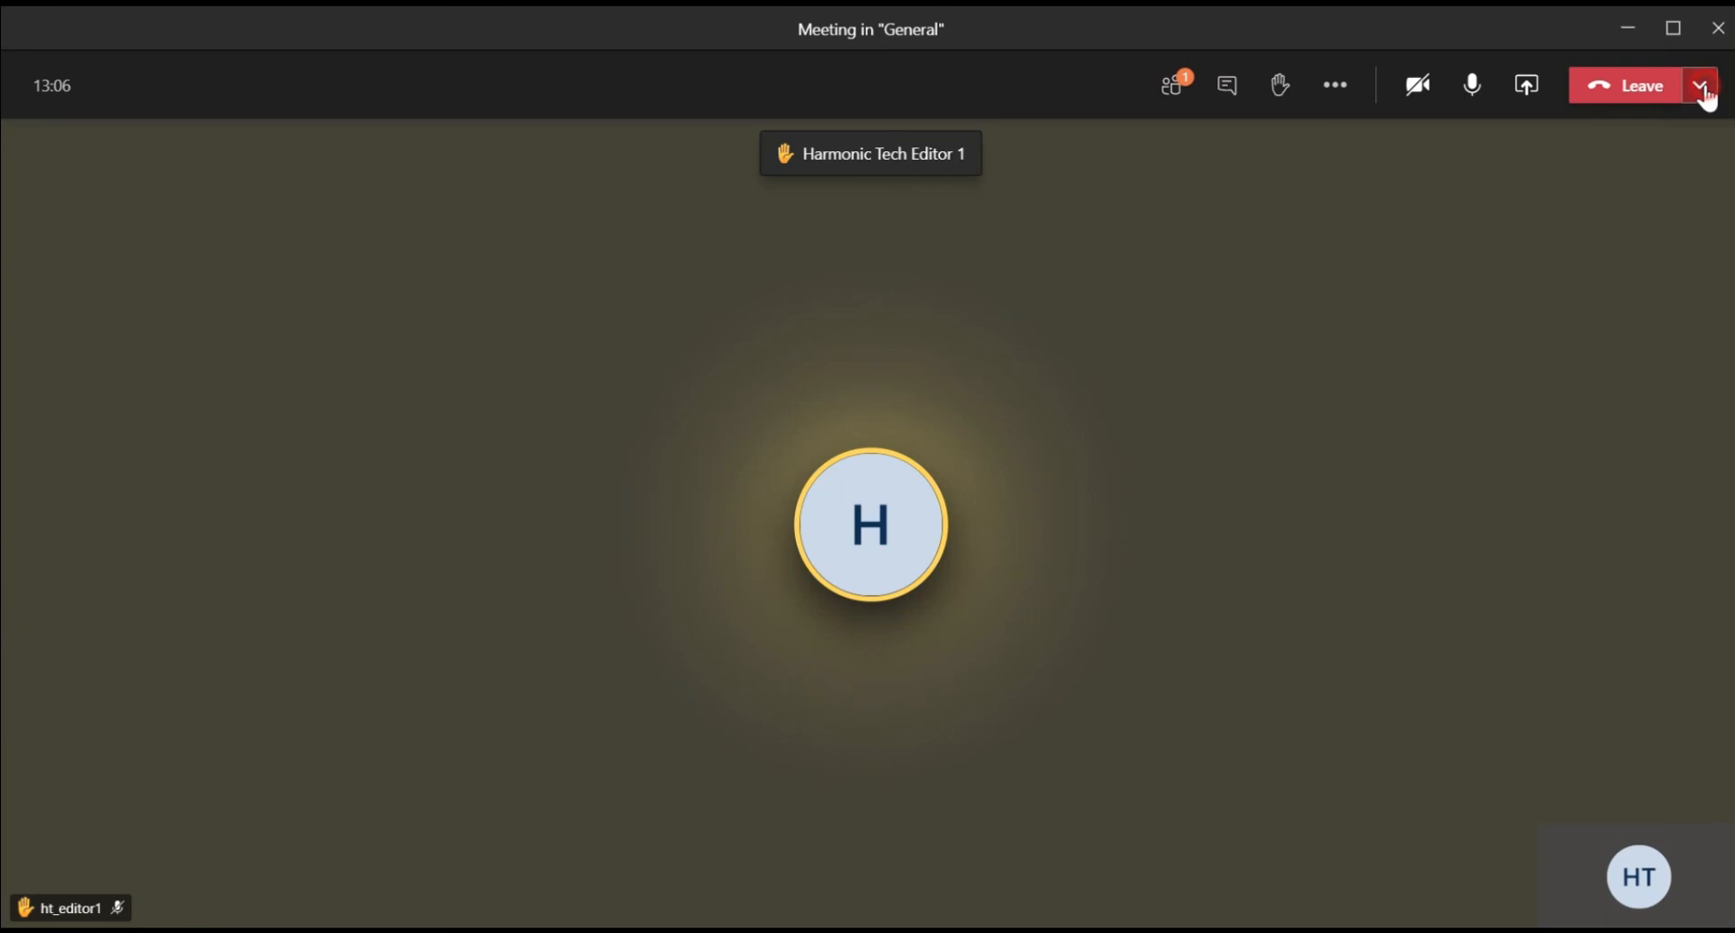
{"action": "left_click", "coordinate": [1703, 91]}
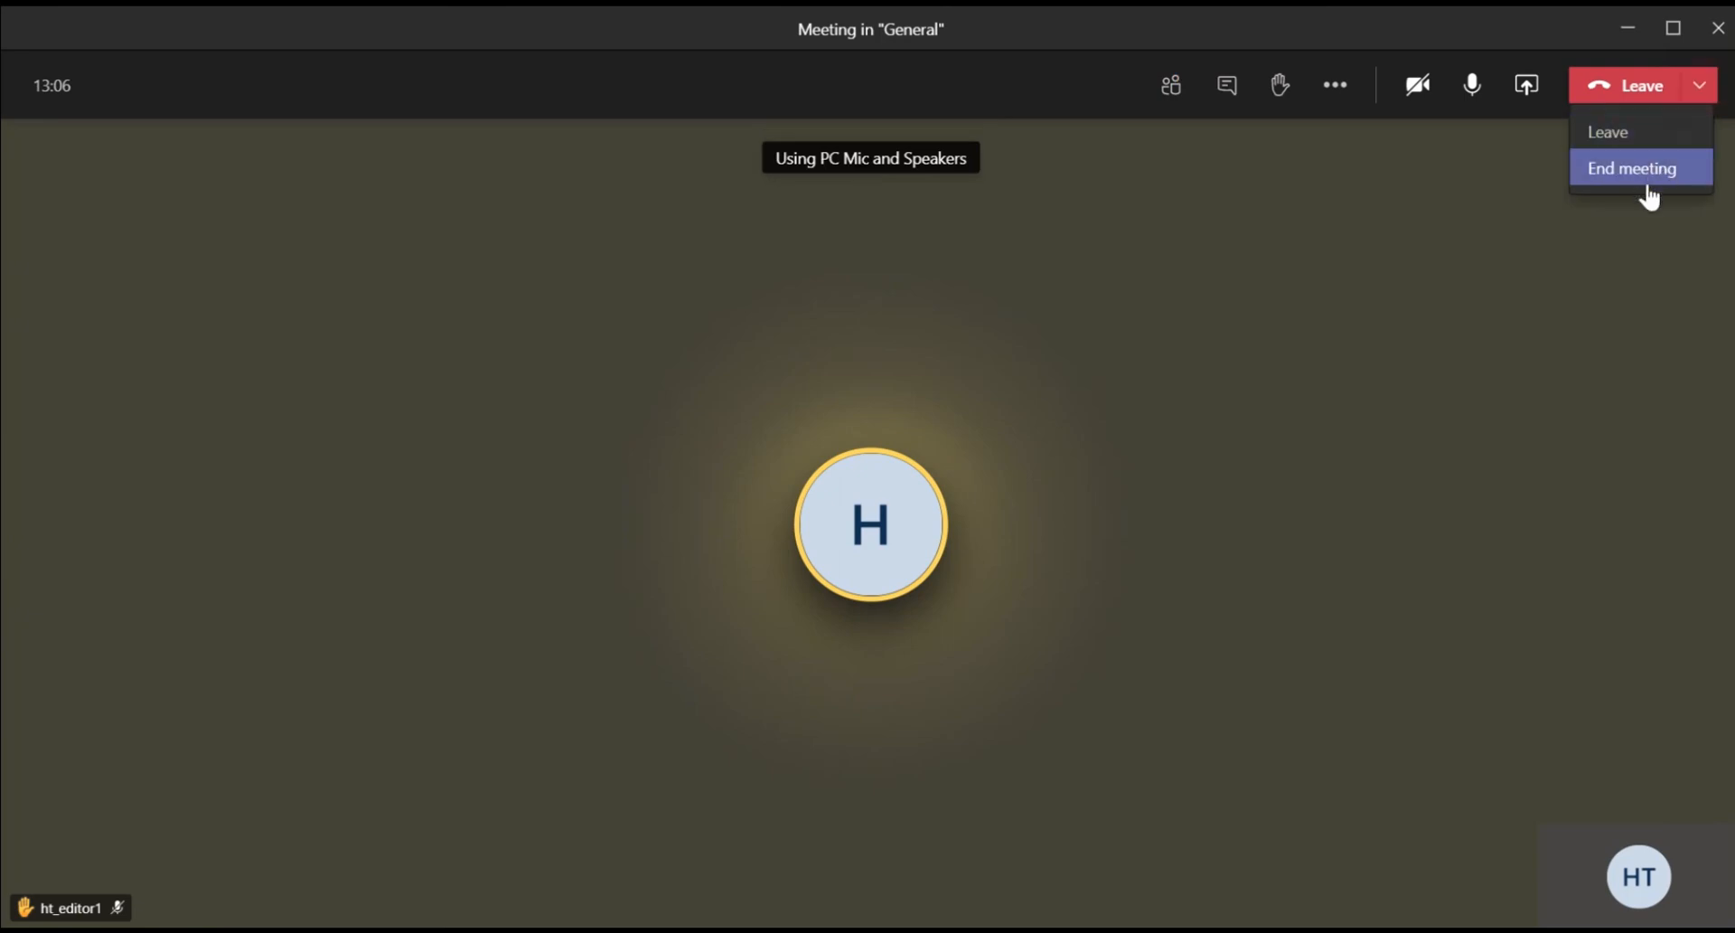
{"action": "left_click", "coordinate": [1646, 177]}
{"action": "left_click", "coordinate": [1026, 515]}
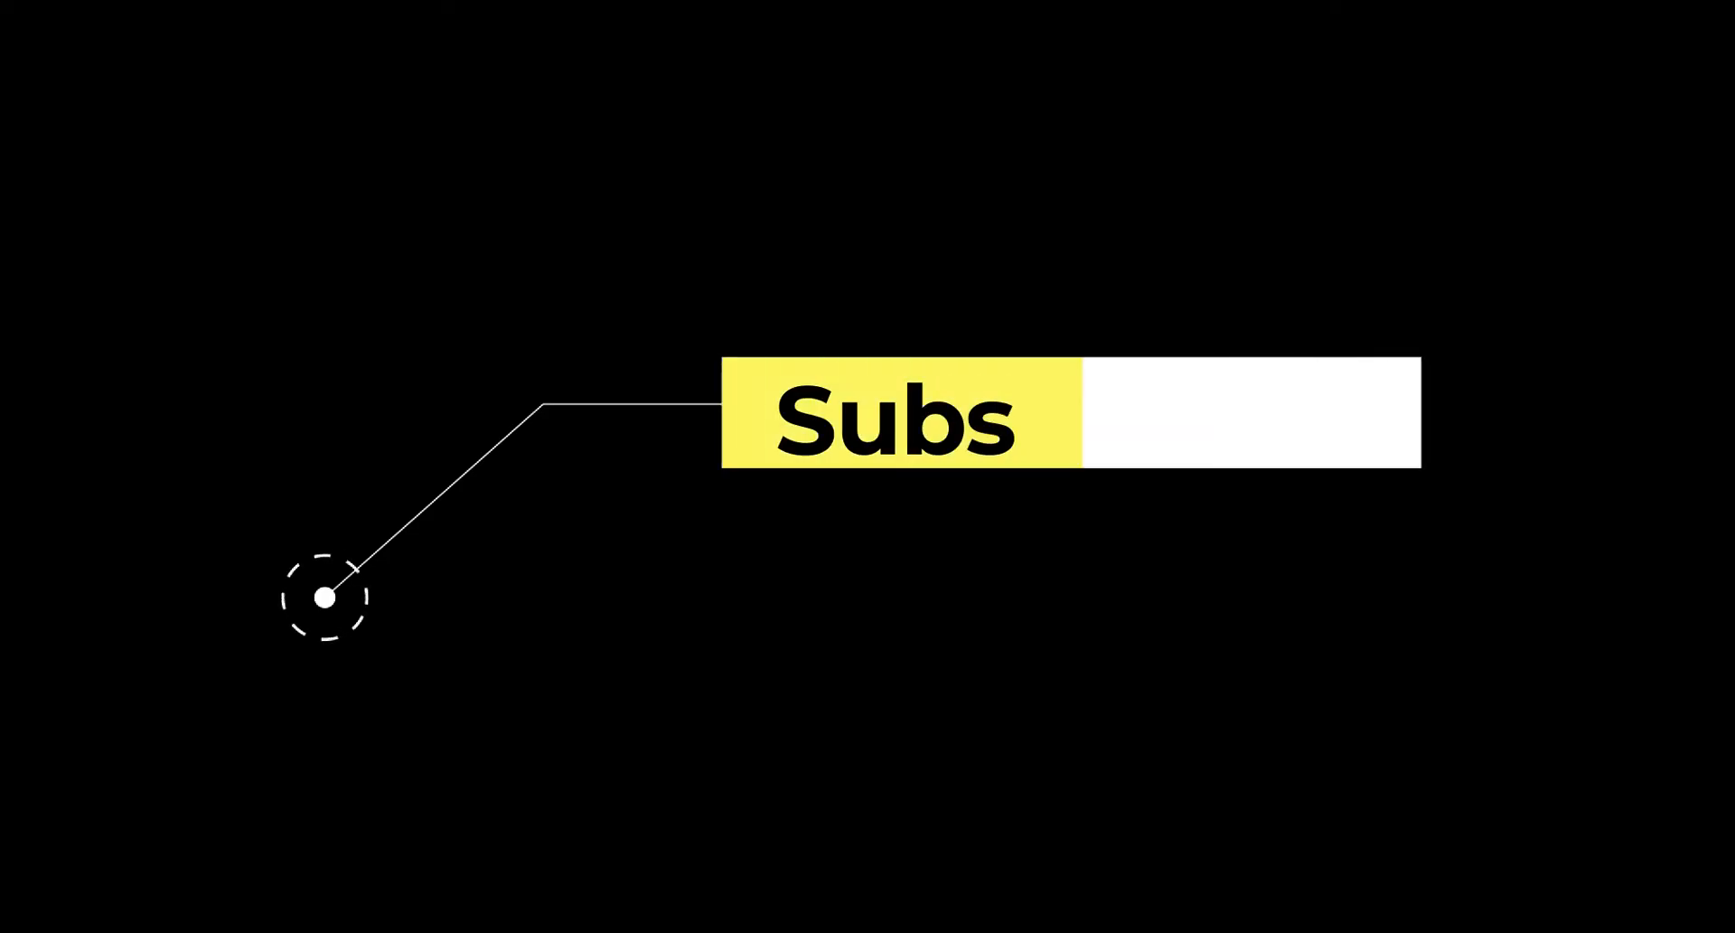